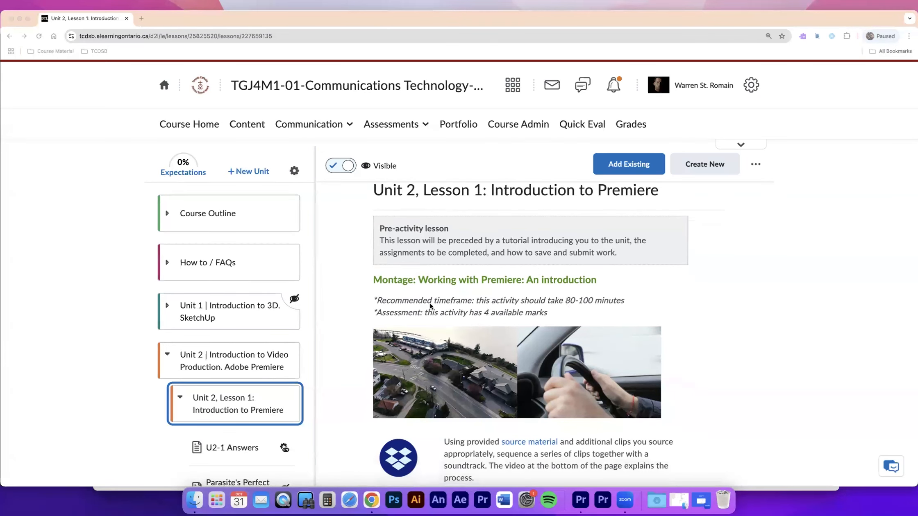
- Read through the Unit 2, Lesson 1 page's introduction, key concepts, and video and audio requirements
click(377, 301)
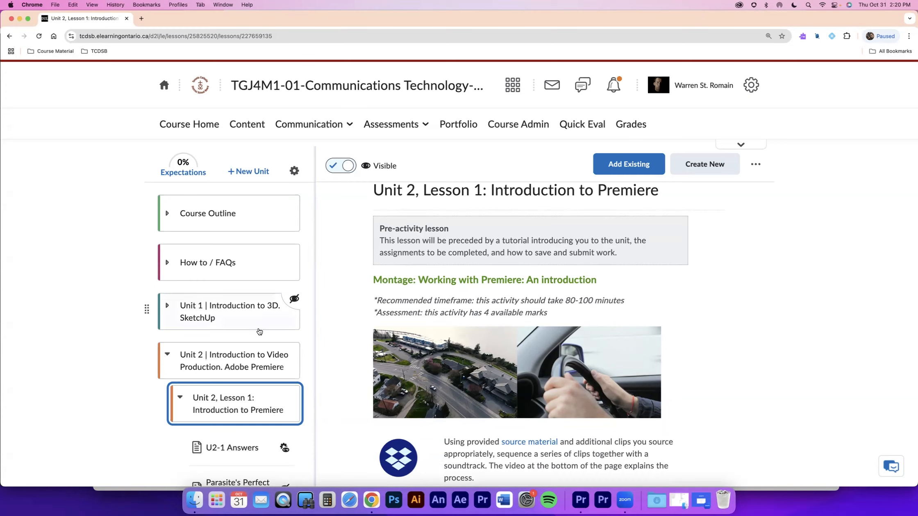
scroll(259, 330, down, 8)
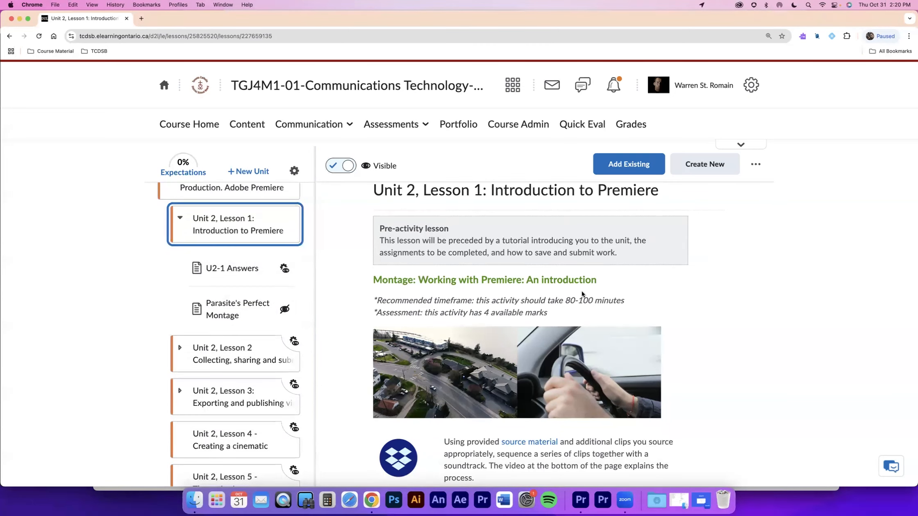
scroll(590, 294, down, 5)
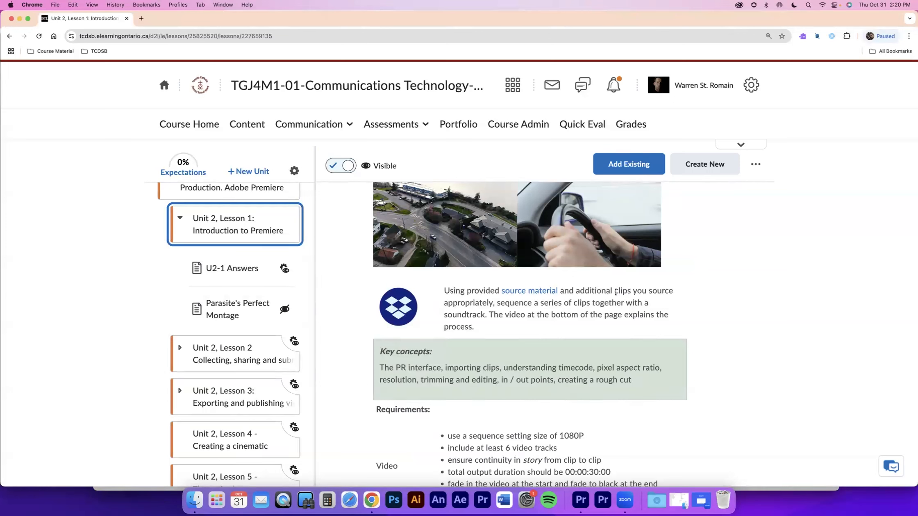
scroll(613, 292, down, 3)
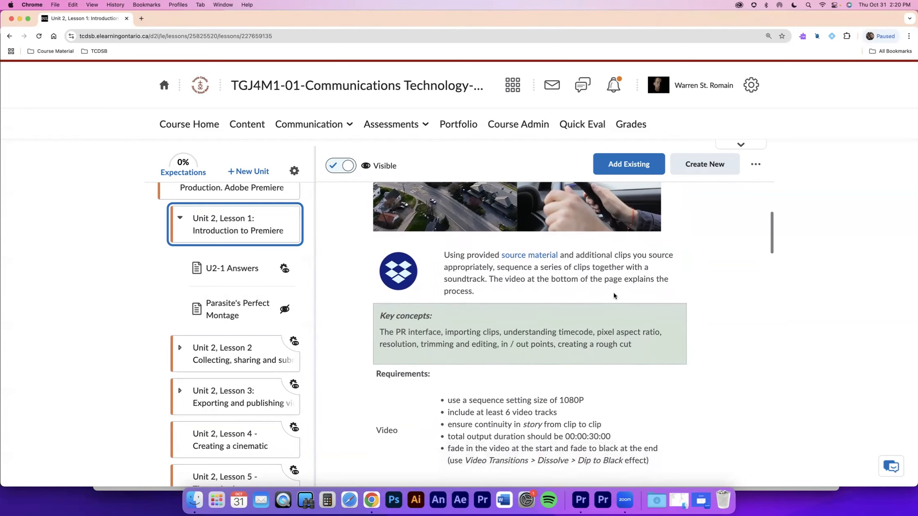
drag(382, 292, 647, 326)
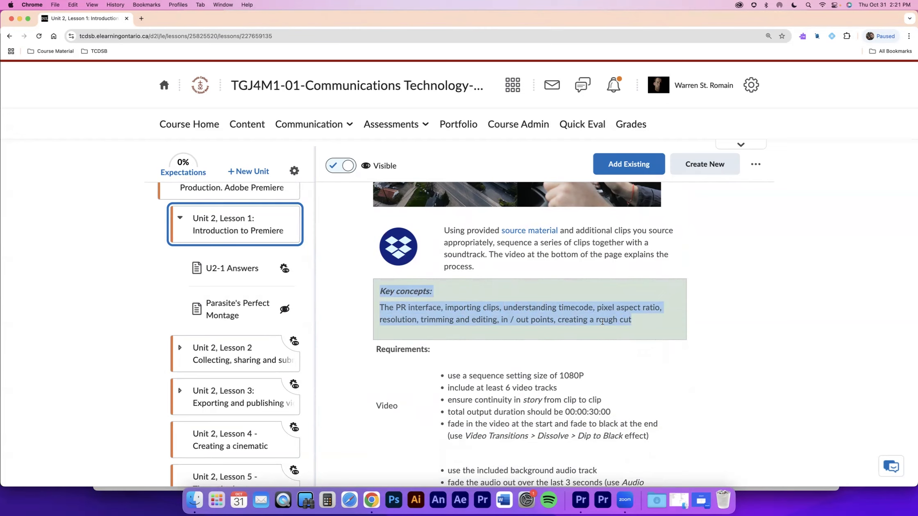
scroll(638, 323, down, 5)
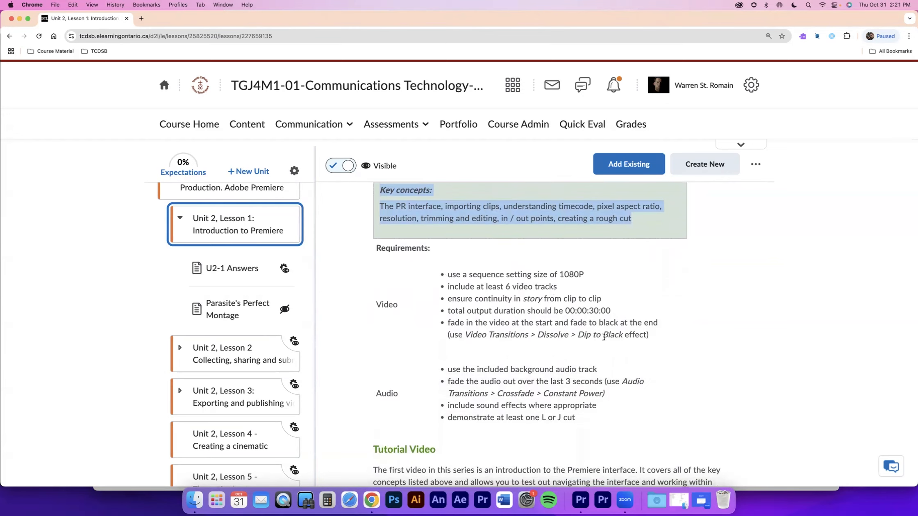
scroll(607, 339, down, 1)
scroll(607, 339, down, 6)
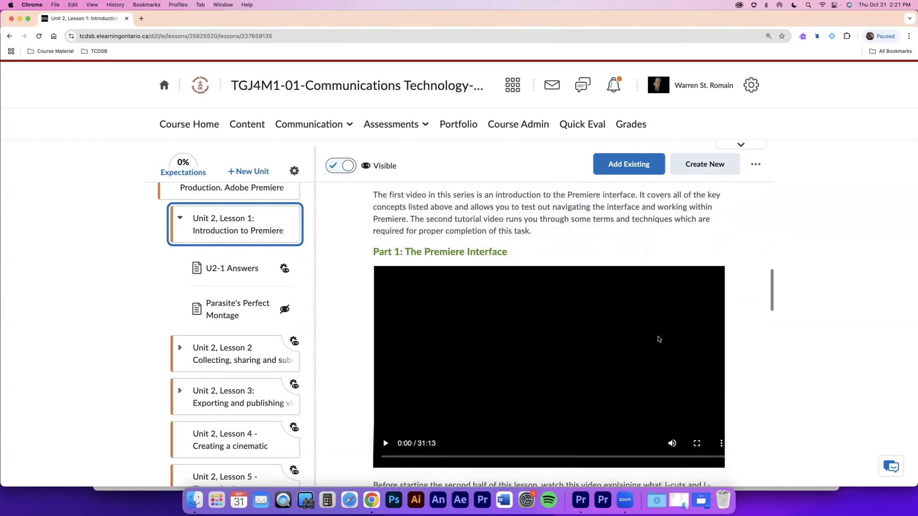
- Review the tutorial videos, final montage reference, submission requirements and lesson questions further down the Lesson 1 page
scroll(527, 318, down, 5)
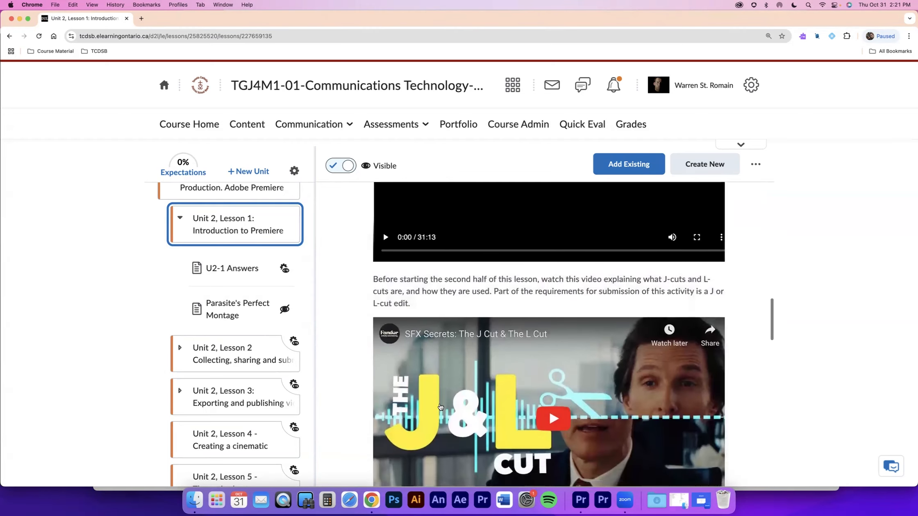
scroll(591, 397, down, 5)
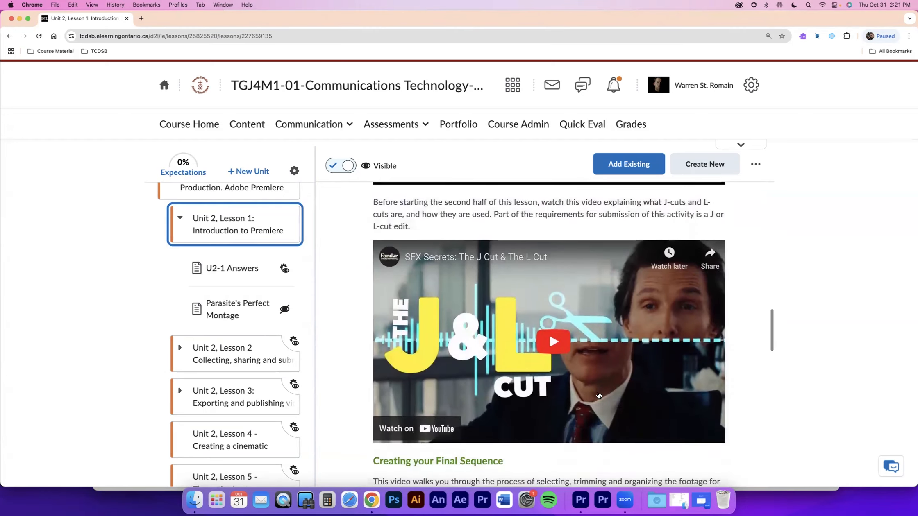
scroll(598, 393, down, 7)
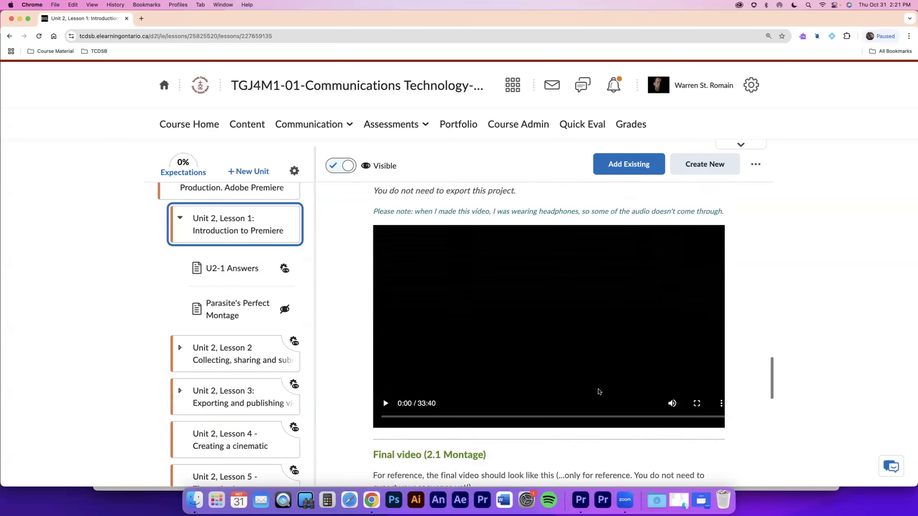
scroll(533, 307, down, 3)
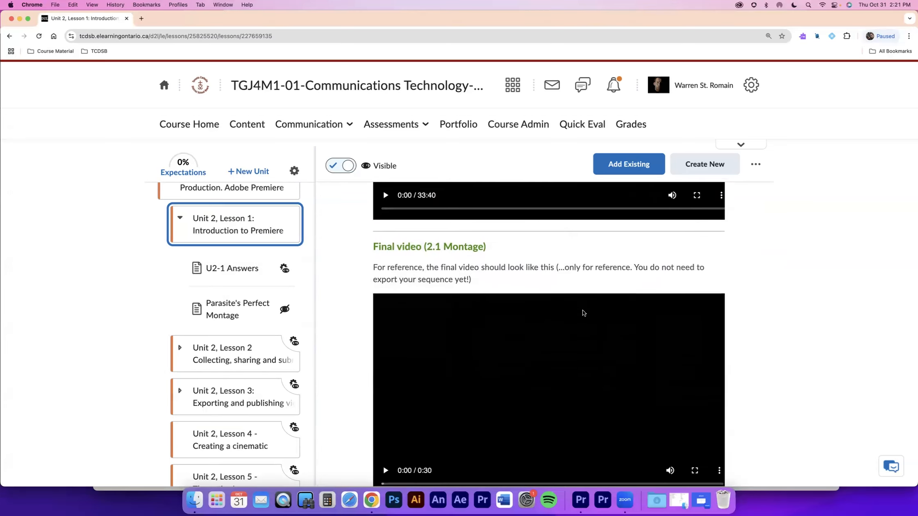
scroll(586, 304, down, 7)
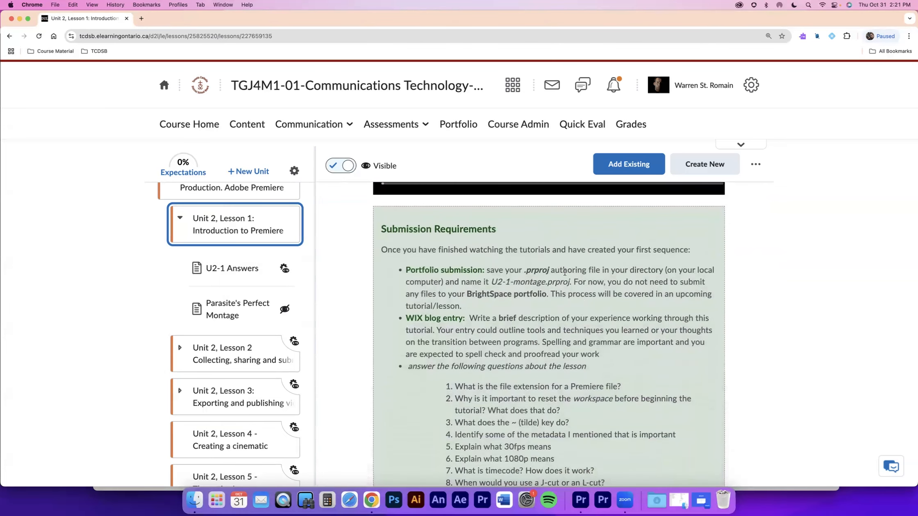
scroll(454, 266, down, 2)
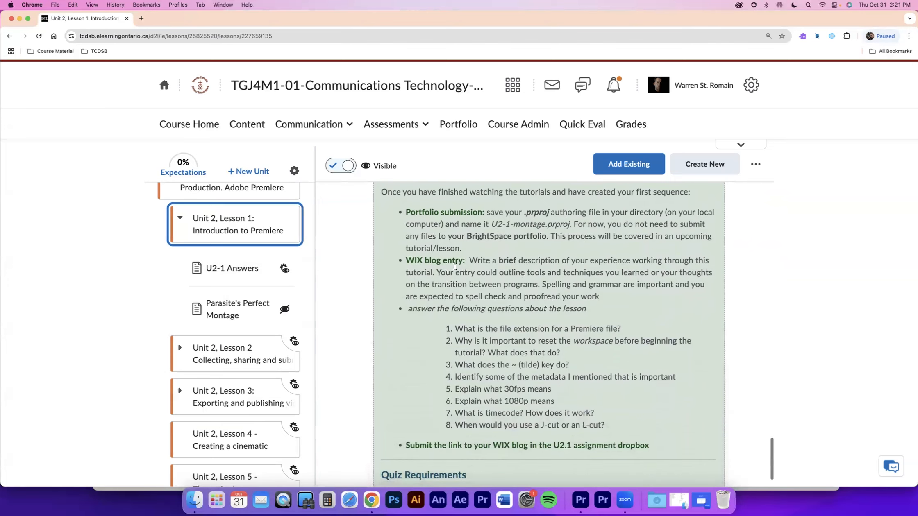
scroll(524, 365, down, 1)
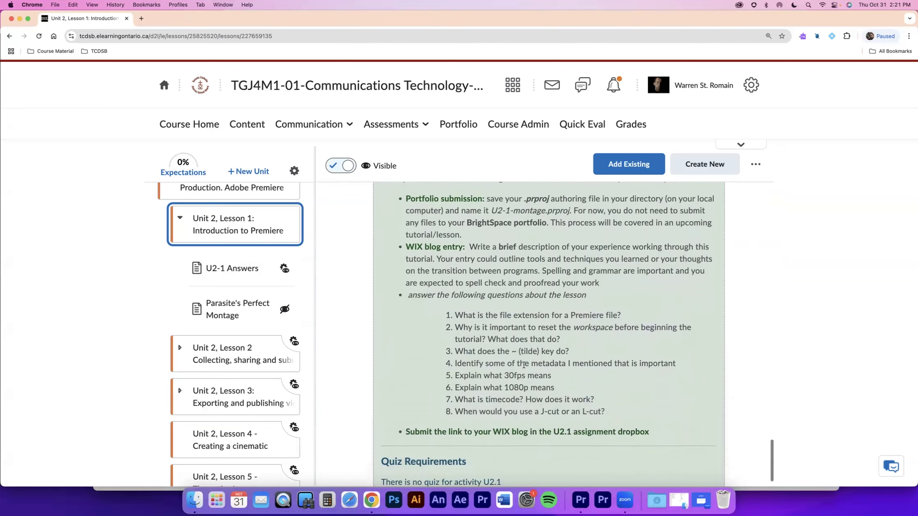
scroll(523, 365, down, 1)
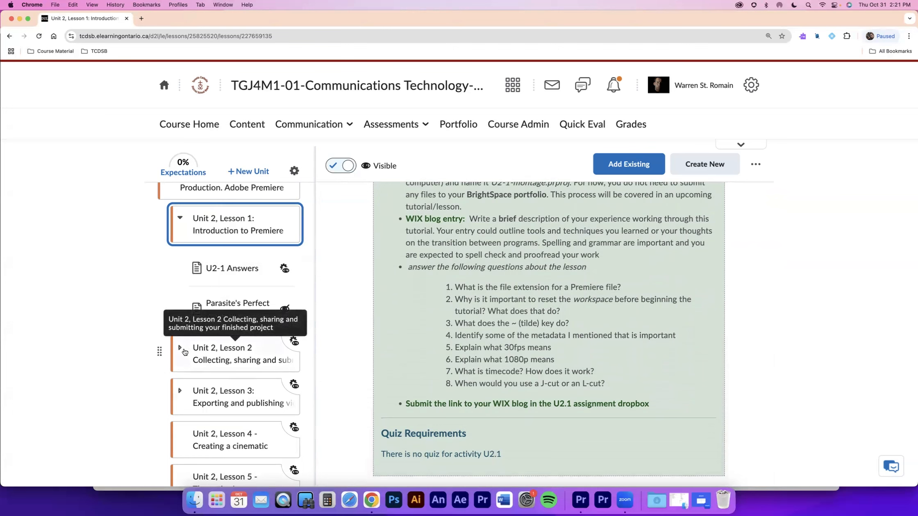
- Check the submission requirements in Unit 2, Lesson 2, and return to the Lesson 1 page
click(210, 361)
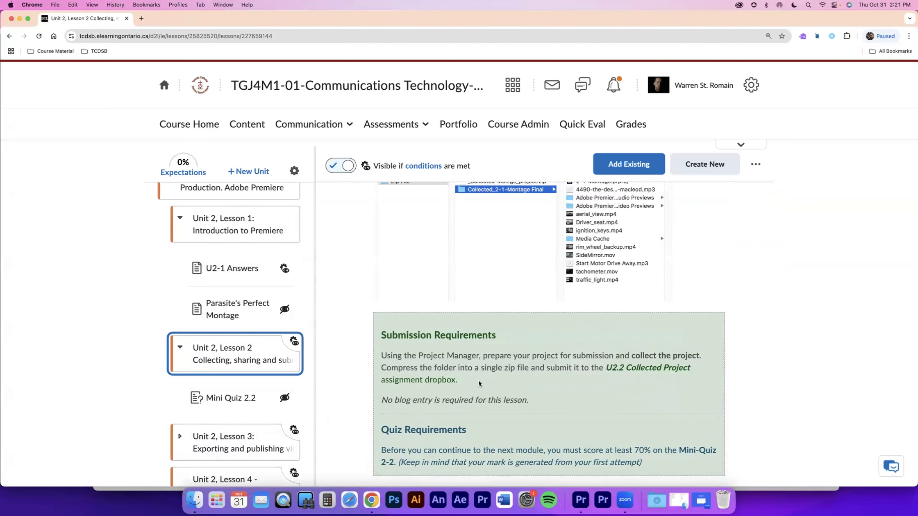
scroll(475, 377, up, 10)
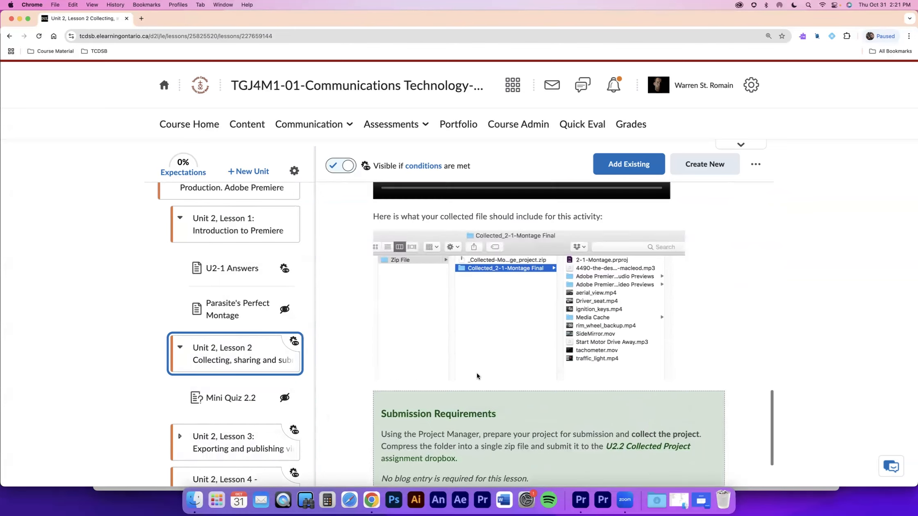
click(241, 231)
- Switch to Premiere Pro and start a new project named "2-1-montage-demo"
key(super+Tab)
key(super+Tab)
key(super+Tab)
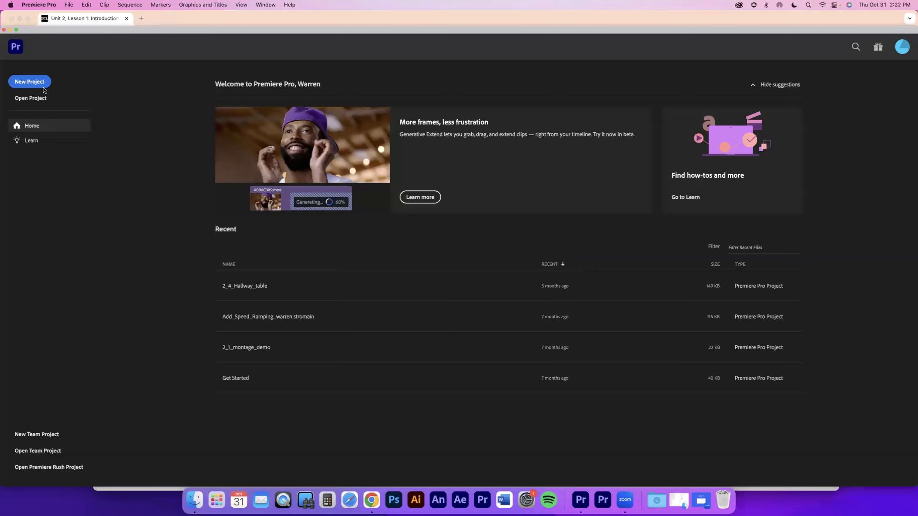
click(29, 81)
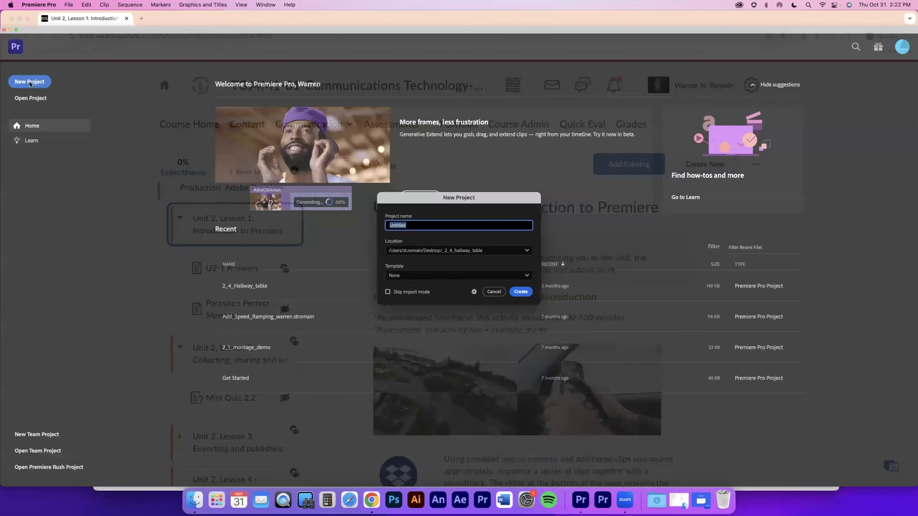
drag(427, 197, 418, 189)
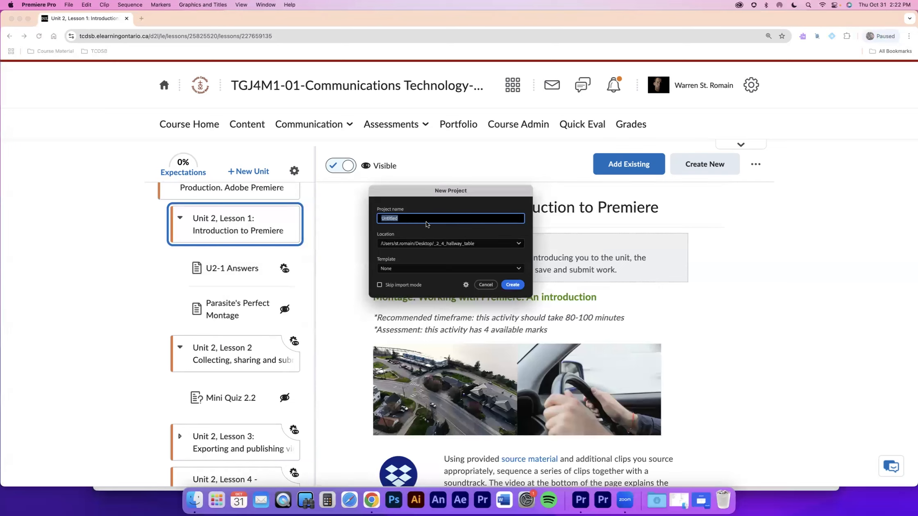
drag(432, 191, 525, 263)
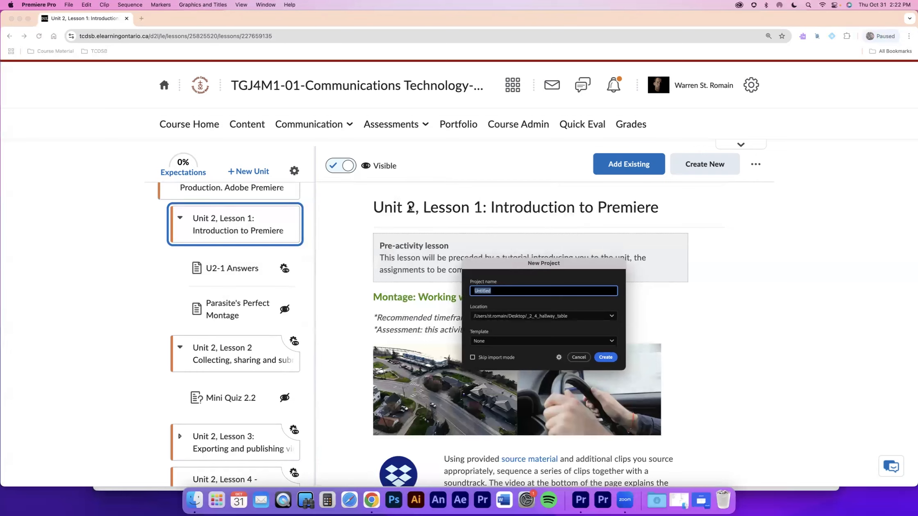
text(2-1-montage-demo)
drag(501, 291, 462, 291)
click(522, 291)
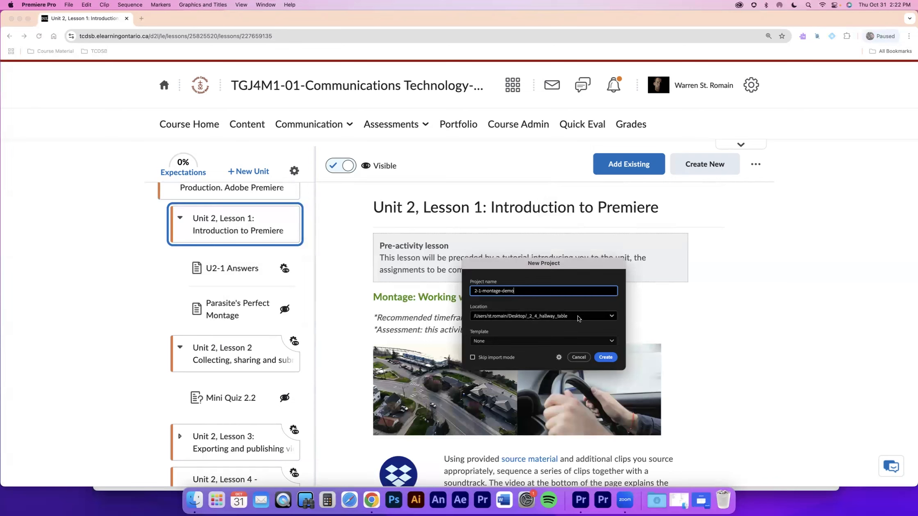
- Choose a custom project location on the Desktop and create a folder there named "username"
click(607, 316)
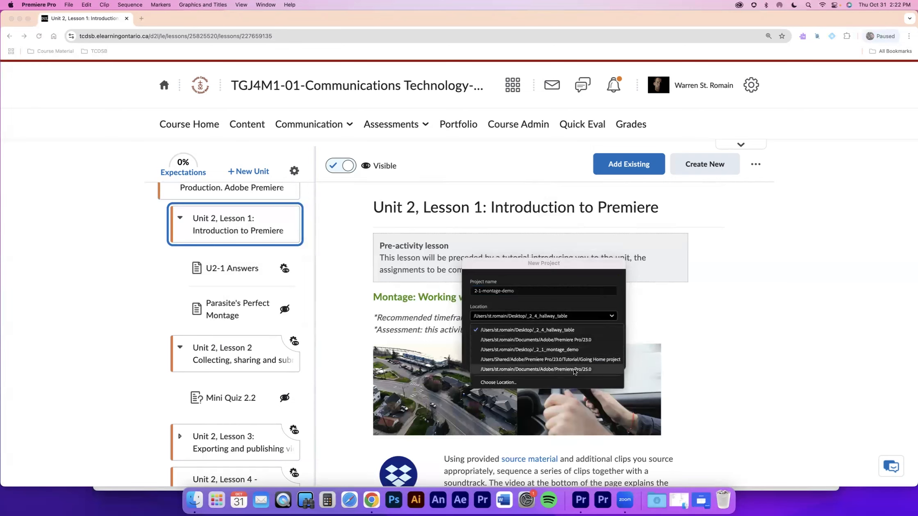
click(563, 381)
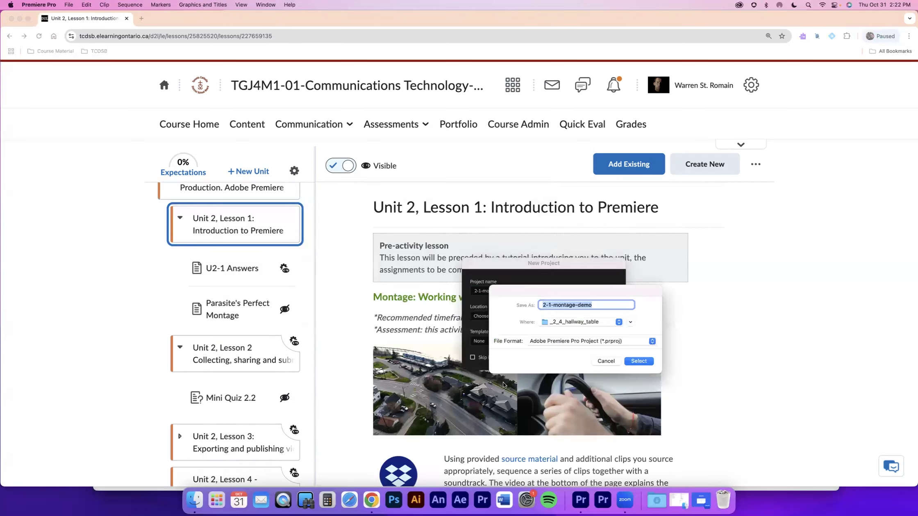
click(632, 322)
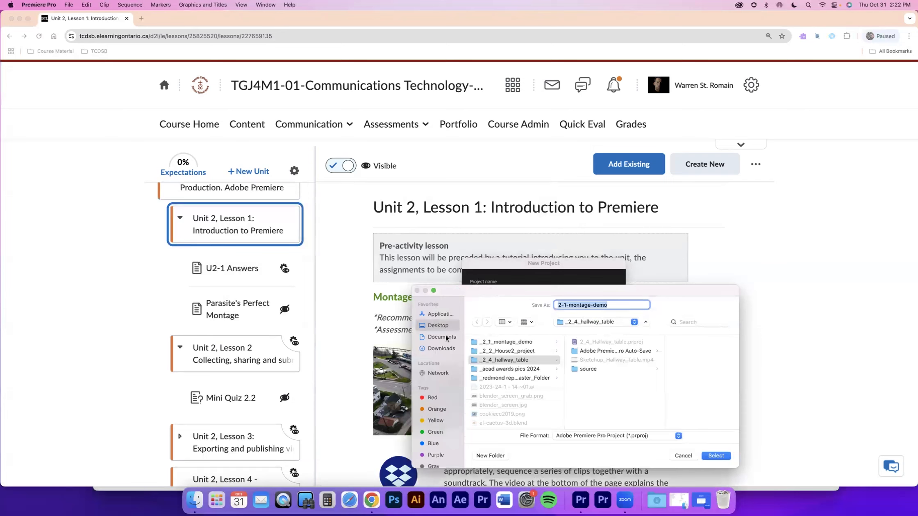
click(437, 325)
scroll(526, 378, down, 10)
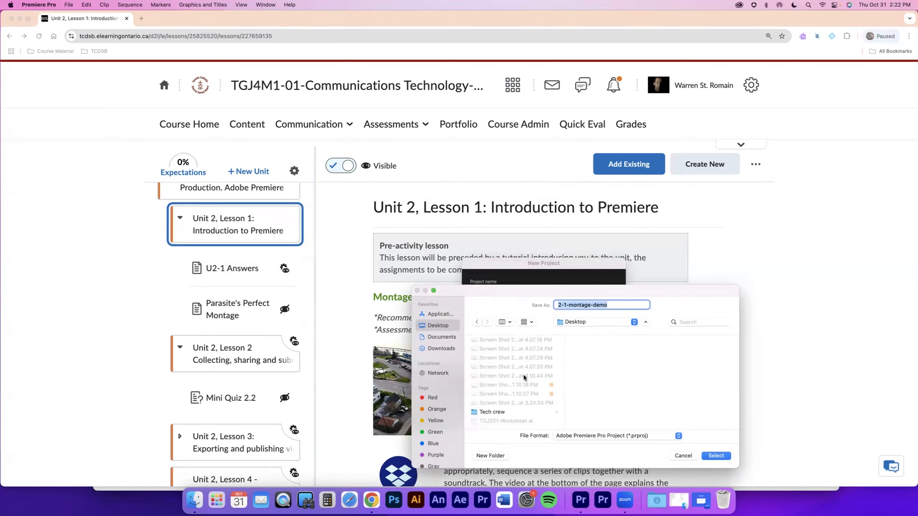
scroll(524, 375, up, 3)
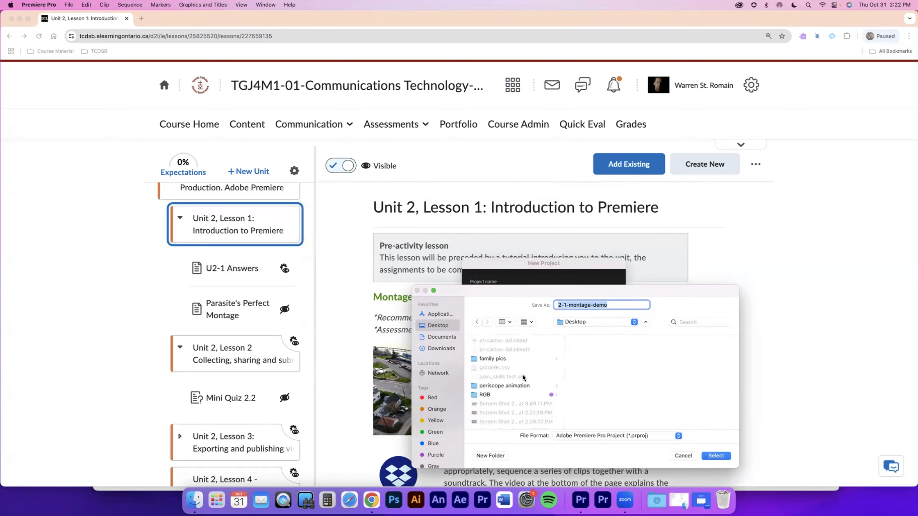
scroll(523, 374, down, 2)
click(490, 455)
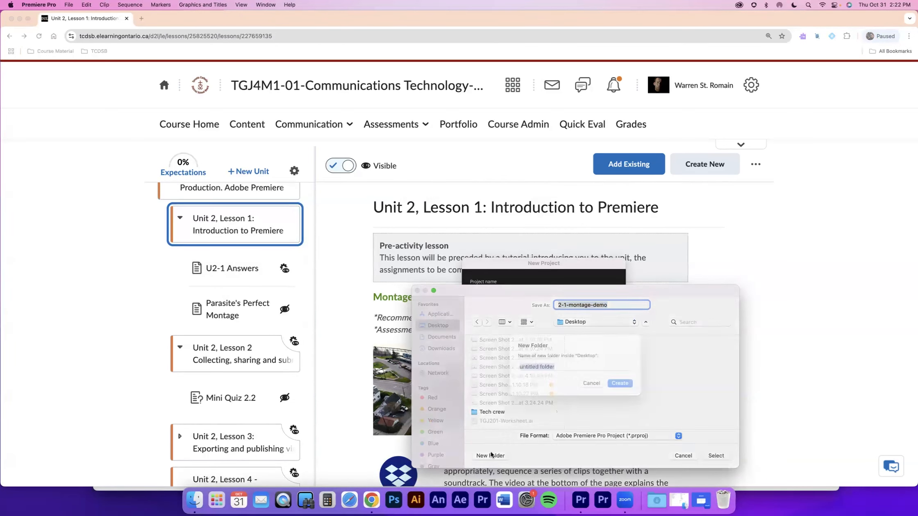
text(u)
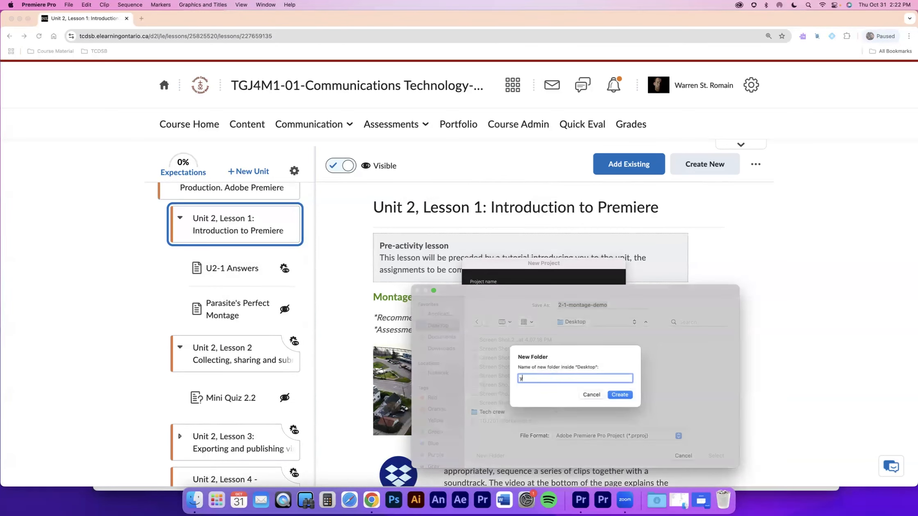
text(sername)
click(619, 394)
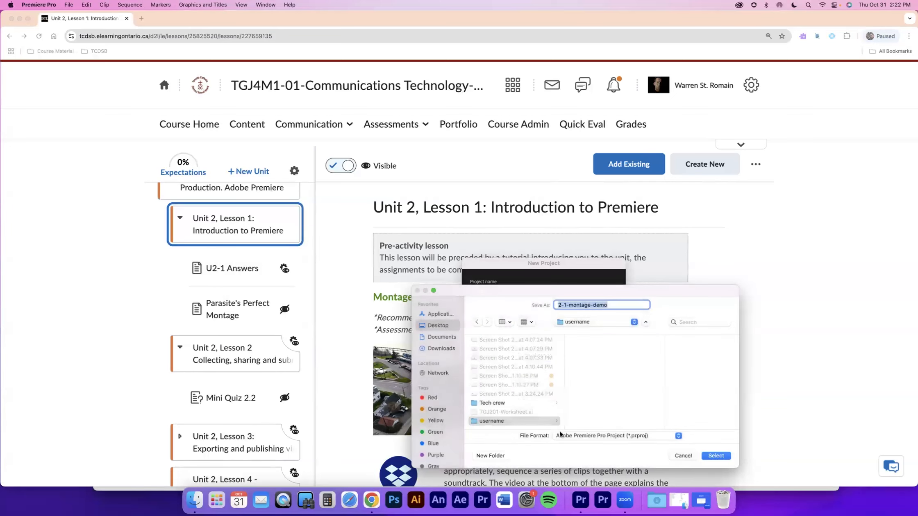
- Create a folder named "2-1-montage" inside the "username" folder
click(492, 455)
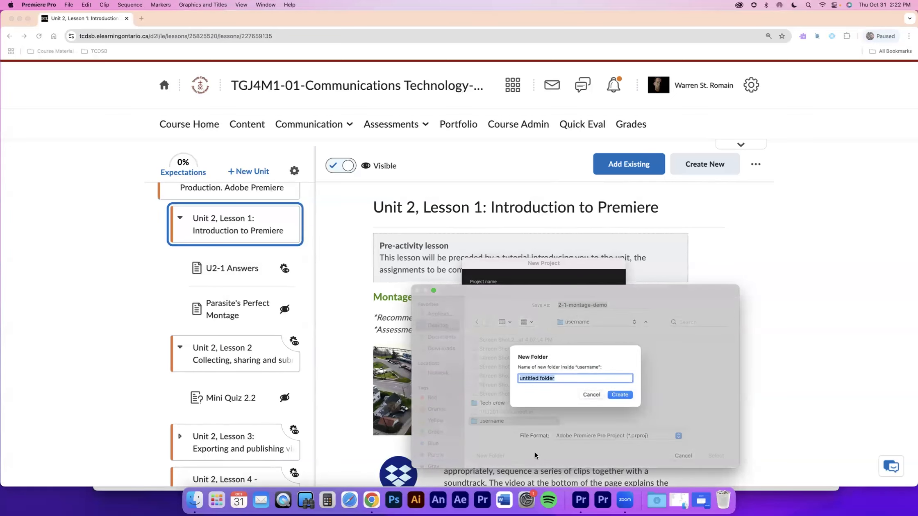
text(2-1-montage)
key(Return)
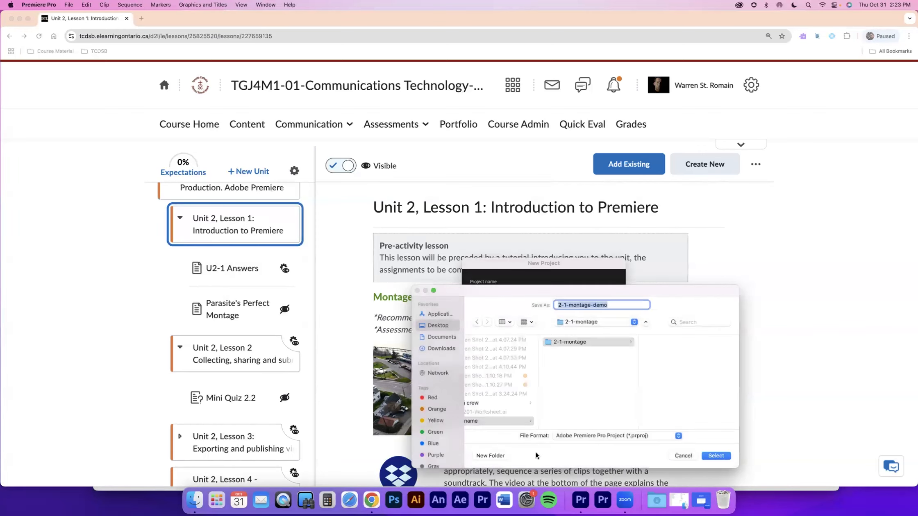
- Add a "source" subfolder inside "2-1-montage" and set the "2-1-montage" folder as the project location
click(490, 455)
text(source)
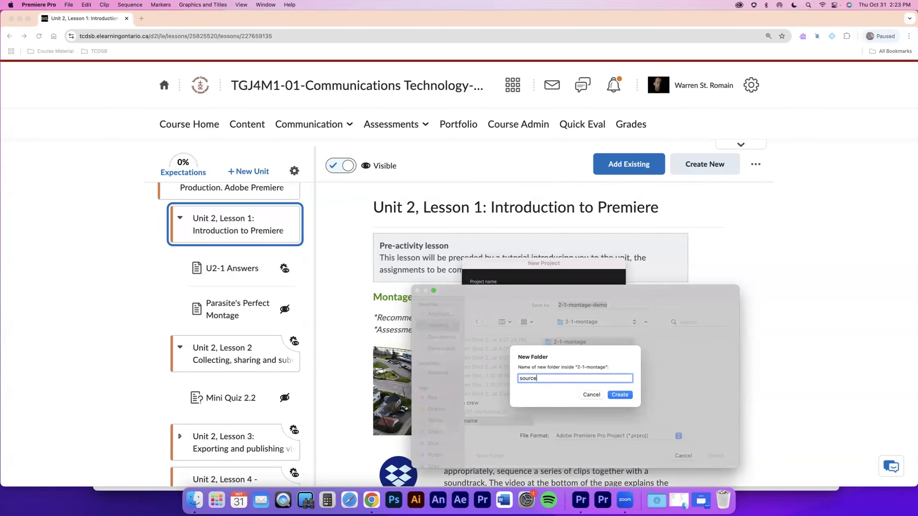
click(623, 394)
click(492, 342)
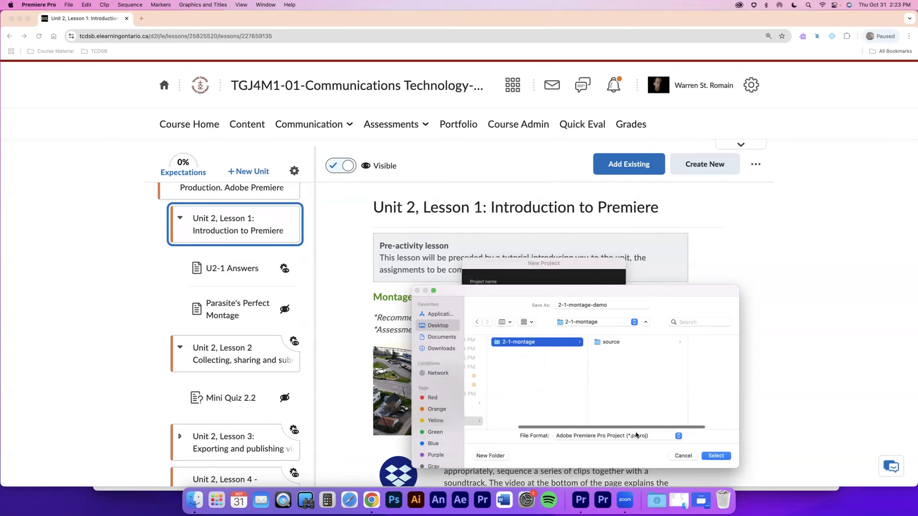
click(715, 456)
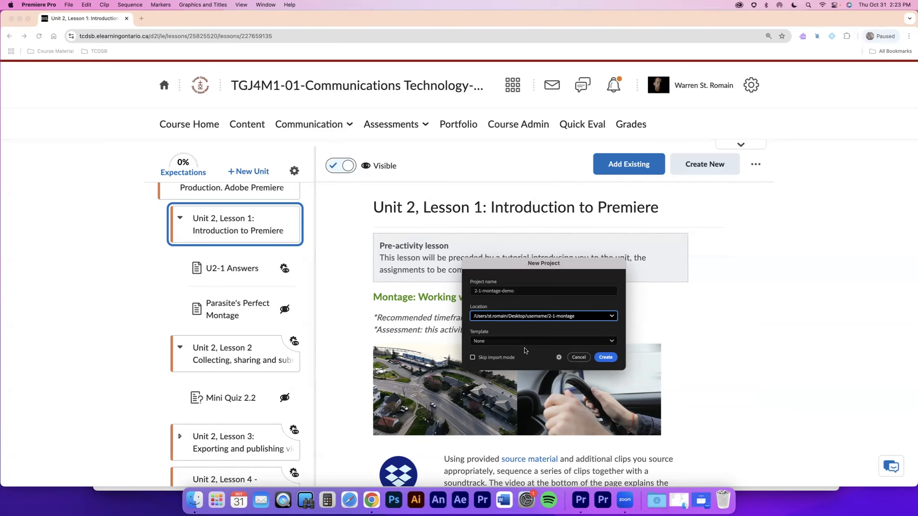
- Create the 2-1-montage-demo project, allow access to the Desktop folder, and skip the media import
click(606, 358)
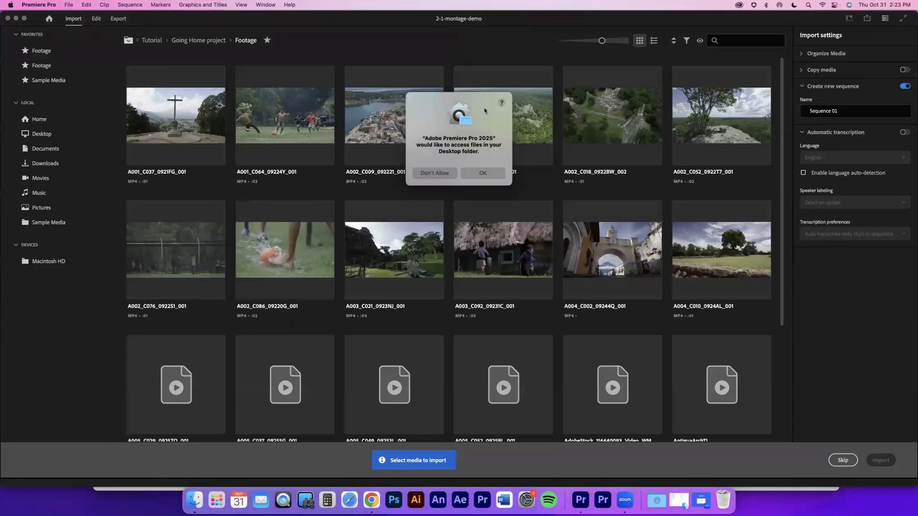
click(481, 172)
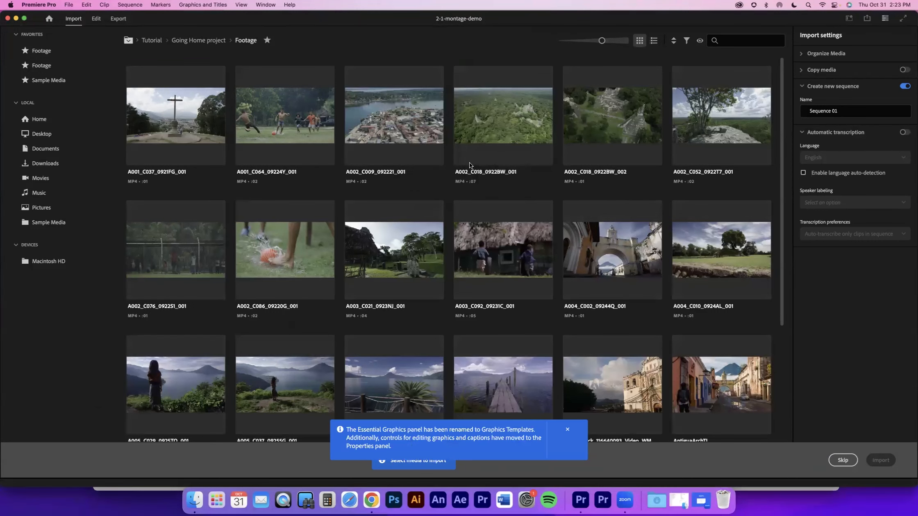
click(567, 430)
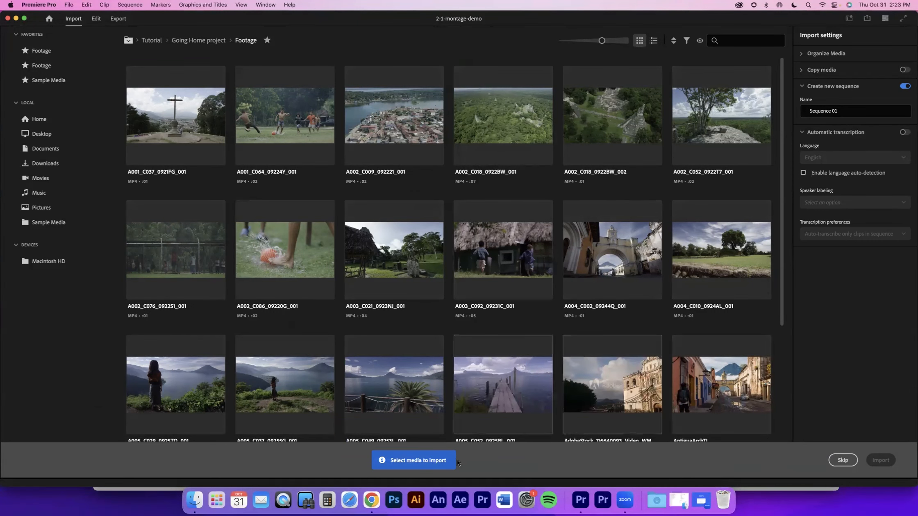
click(838, 460)
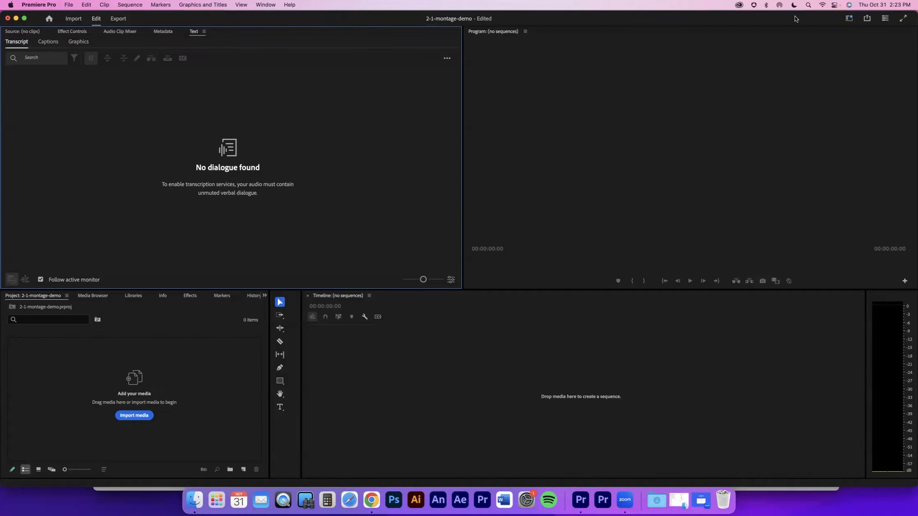
- Examine the list of available workspaces and the panel areas of the current Editing layout
click(850, 19)
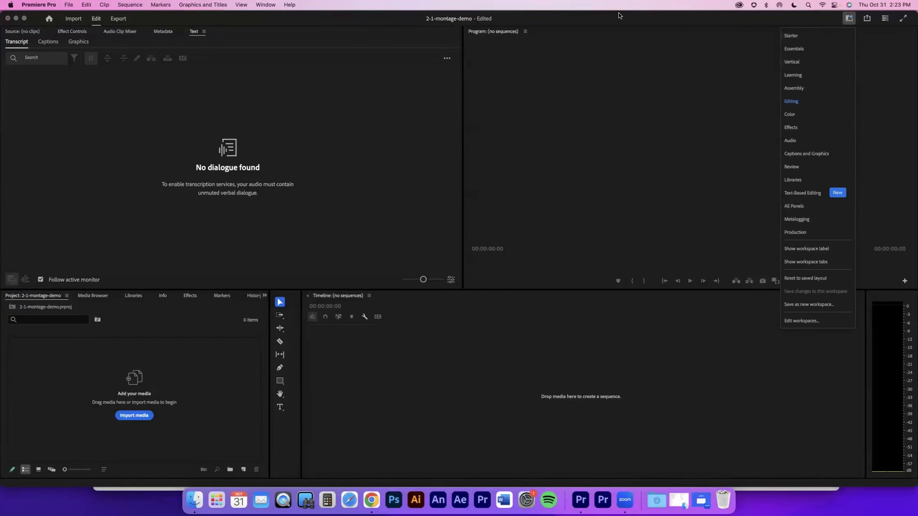
click(552, 36)
click(363, 80)
click(438, 328)
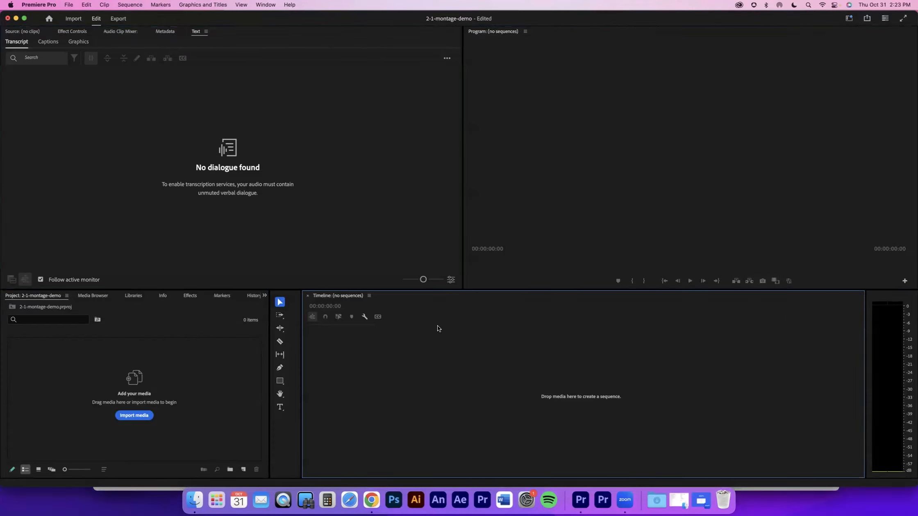
click(210, 322)
click(512, 202)
click(373, 188)
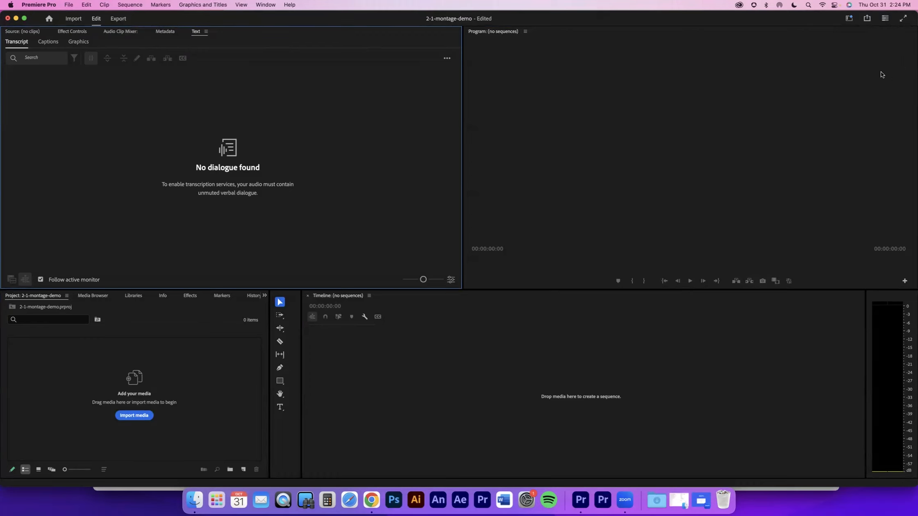
- Preview the Color workspace layout and the Audio workspace layout
click(846, 20)
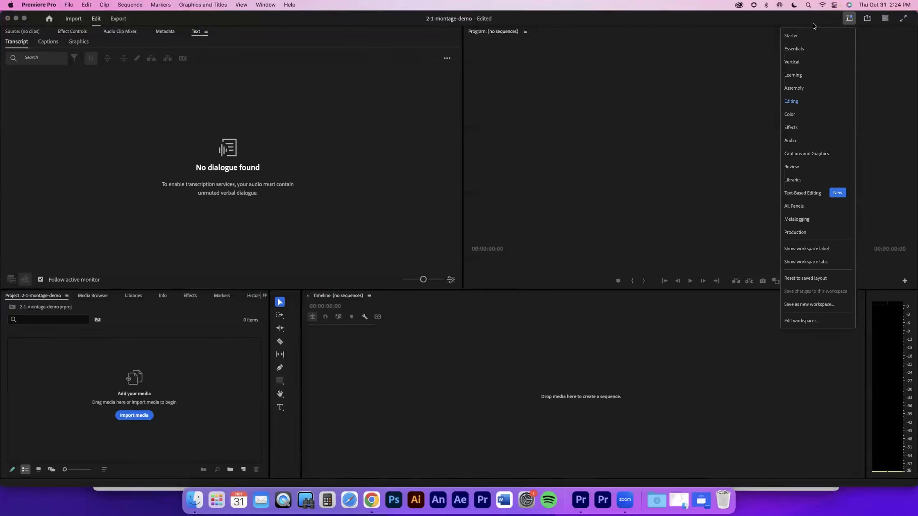
click(797, 115)
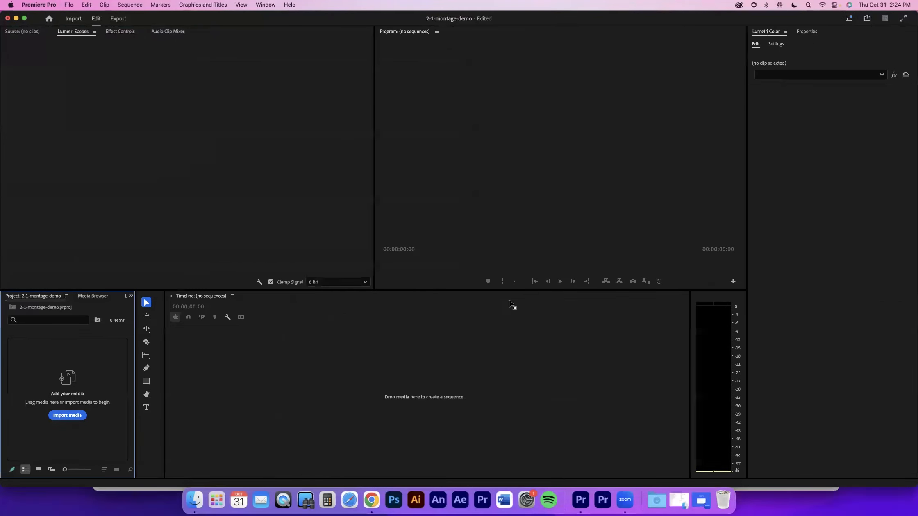
click(848, 19)
click(805, 141)
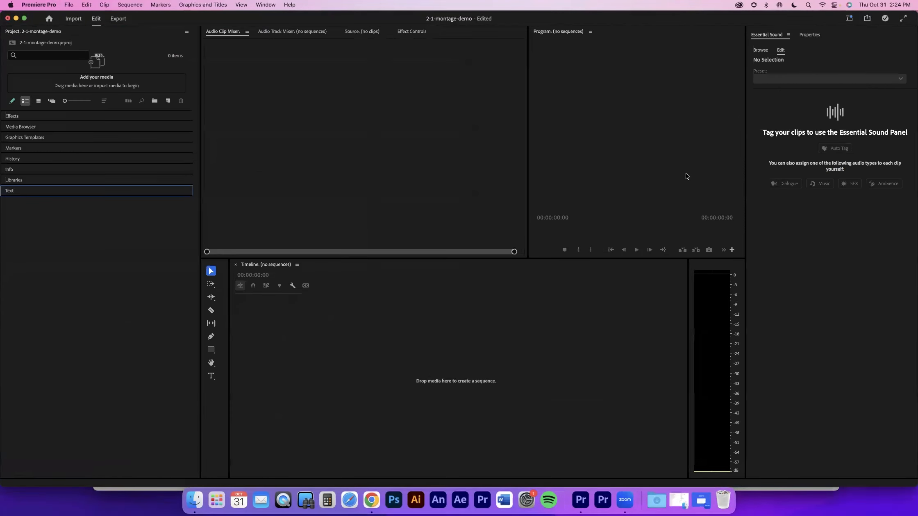
click(849, 19)
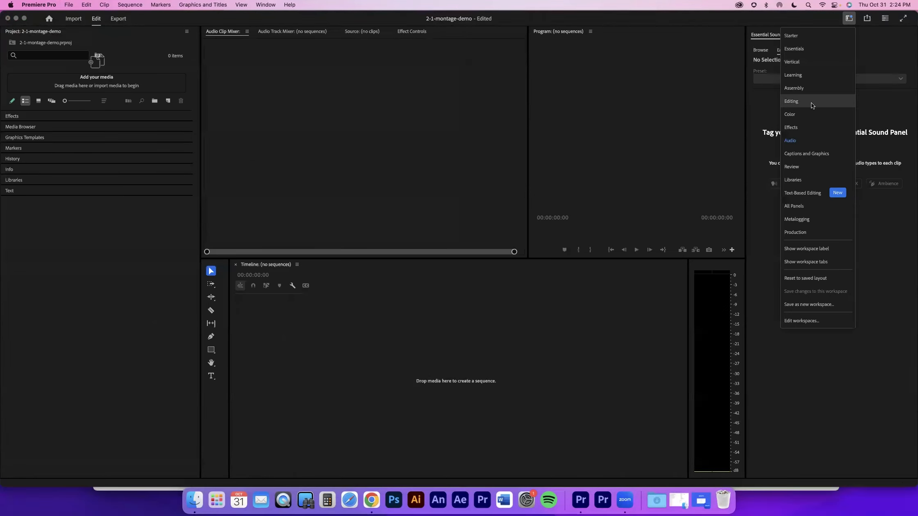
click(271, 5)
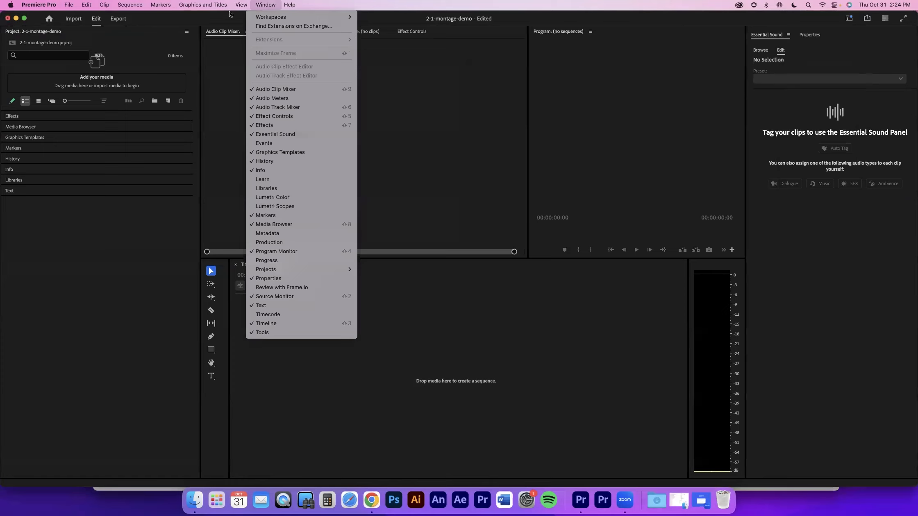
mouse_move(206, 8)
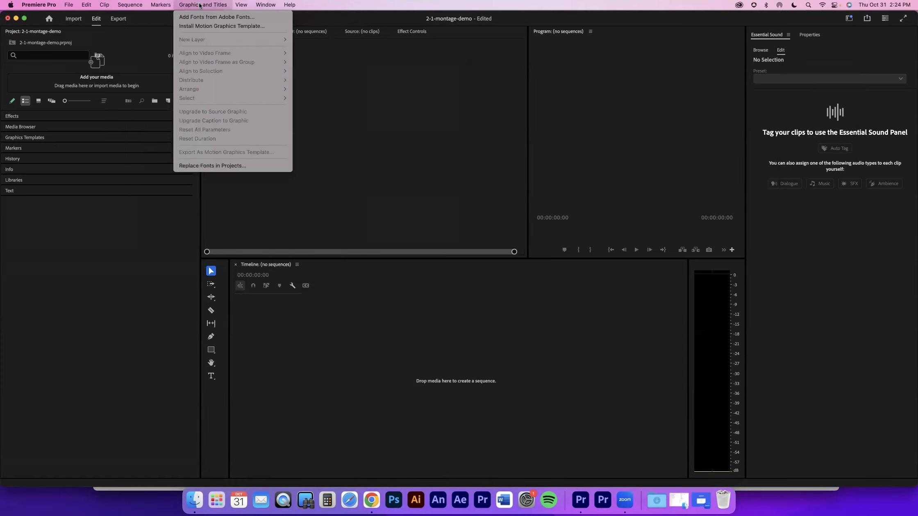
mouse_move(290, 5)
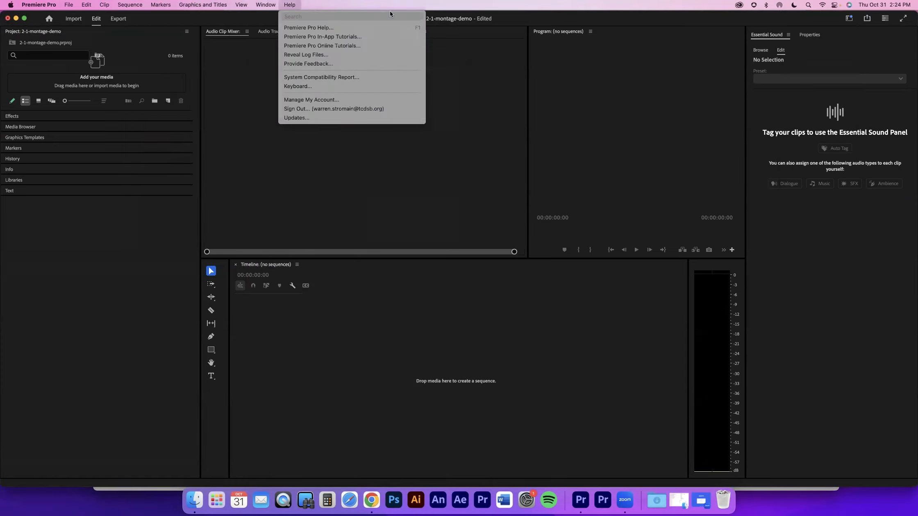
click(674, 60)
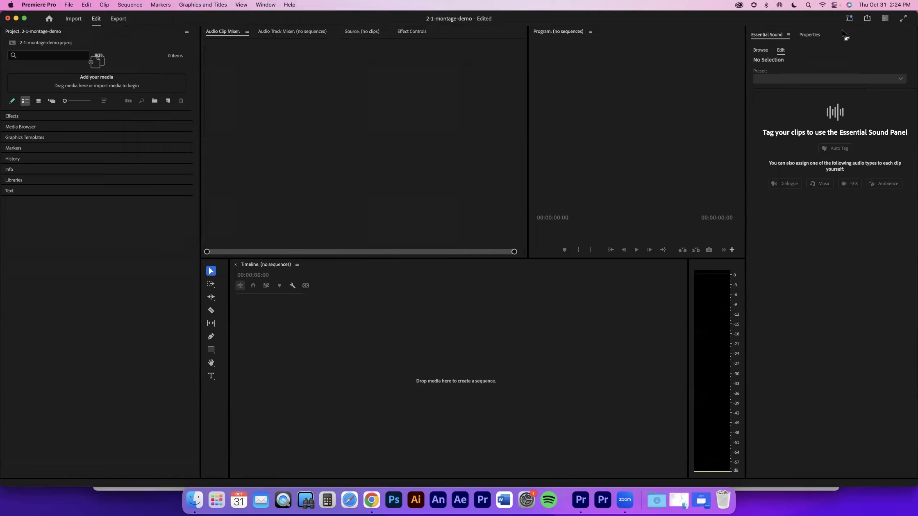
- Switch to the Editing workspace and reset it to its saved layout
click(848, 20)
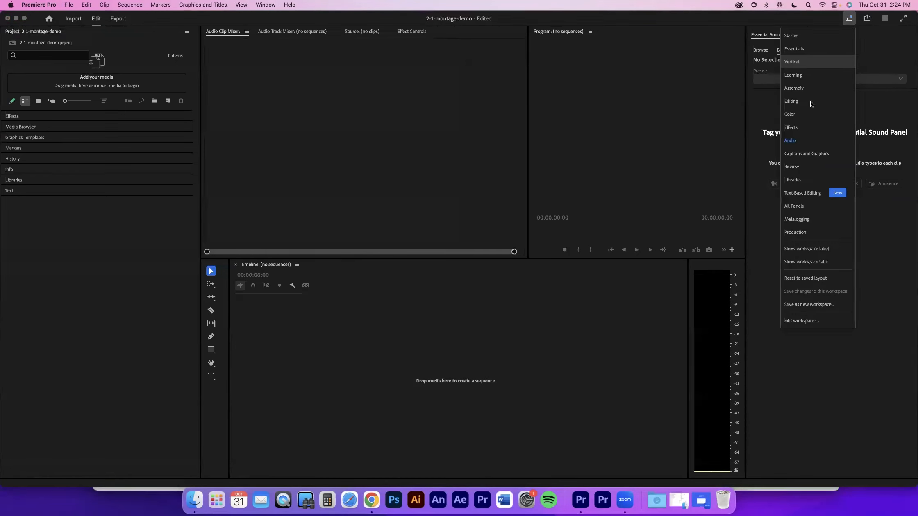
click(809, 102)
click(848, 19)
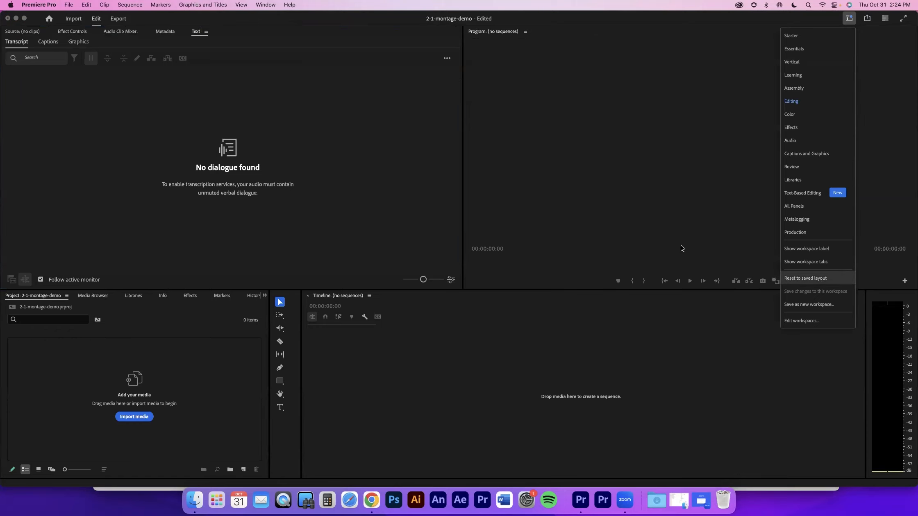
click(788, 279)
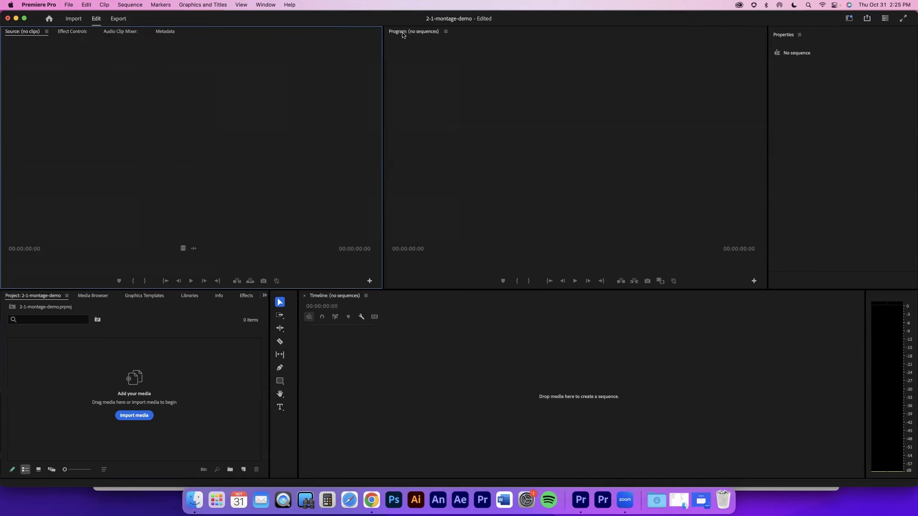
- Examine the Program monitor, Source monitor, Project panel and Timeline in the Editing workspace
click(403, 33)
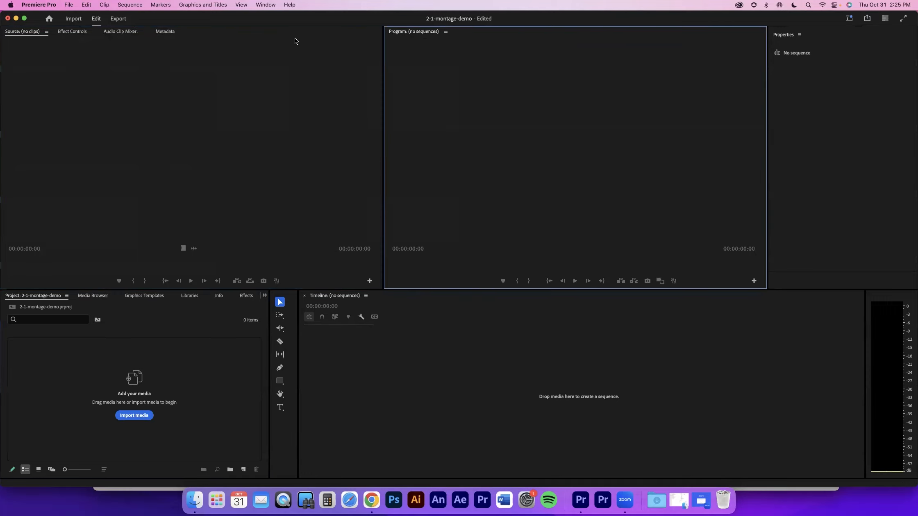
click(11, 32)
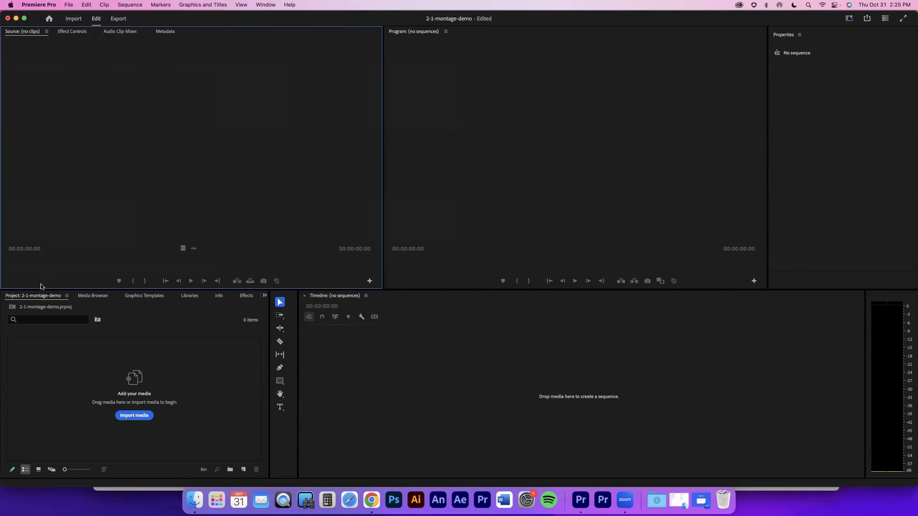
click(22, 307)
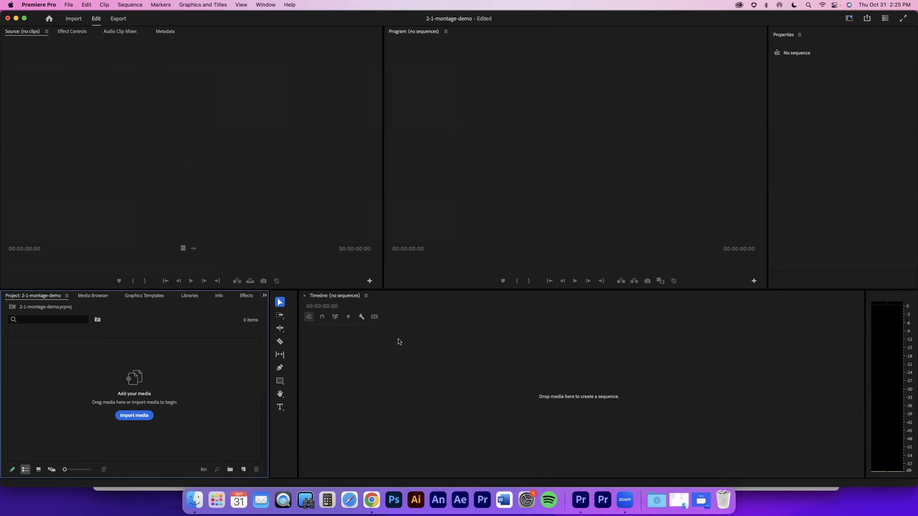
click(344, 307)
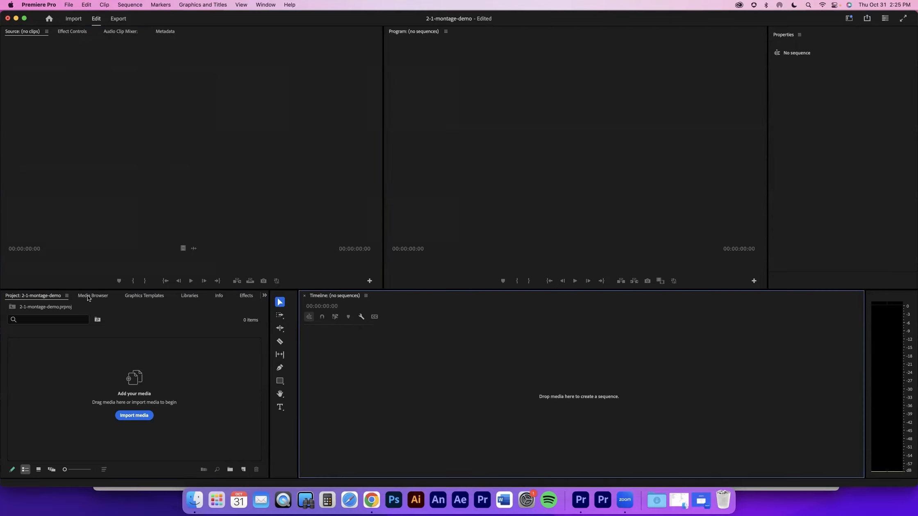
- Look through the panels grouped with the Project panel, including Media Browser, Graphics Templates, Libraries and Effects
click(45, 297)
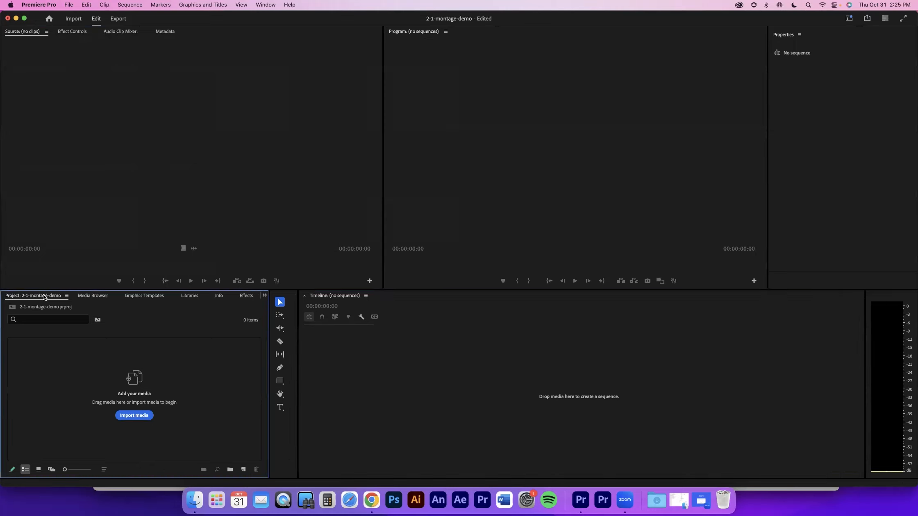
click(93, 296)
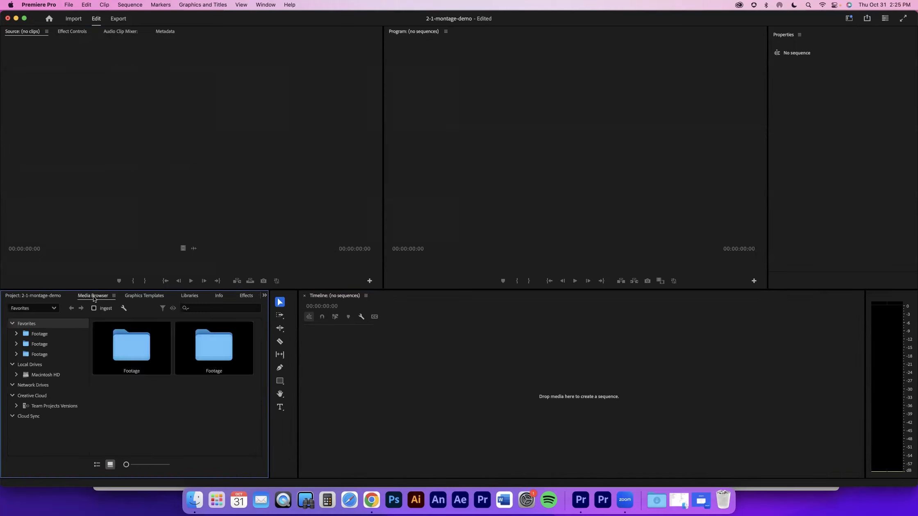
click(140, 298)
click(182, 298)
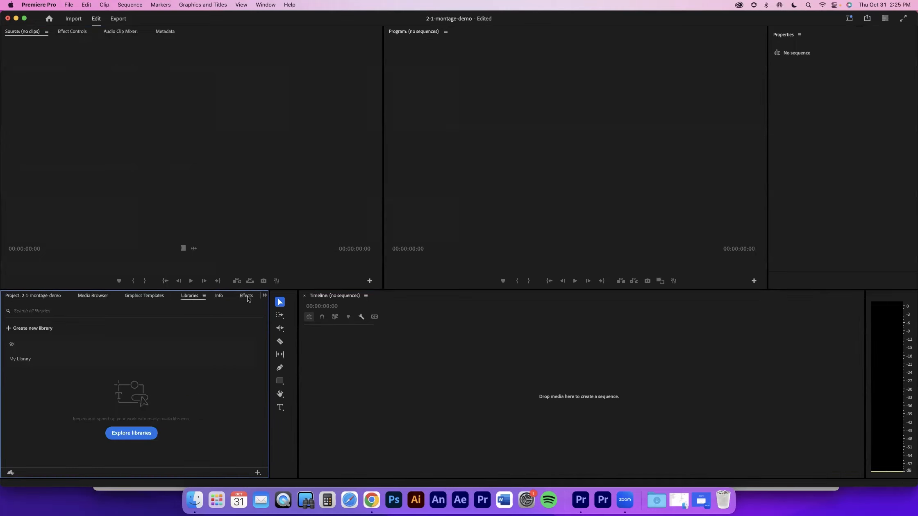
click(247, 298)
click(264, 295)
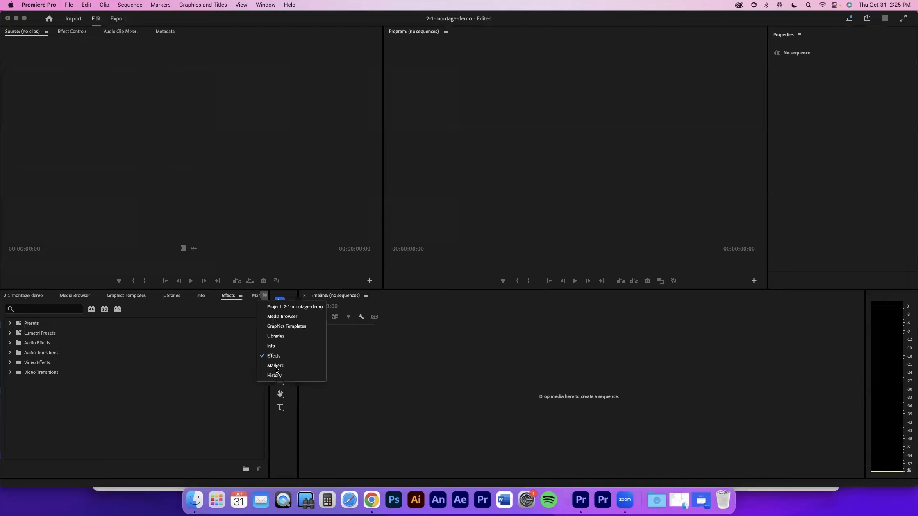
click(229, 299)
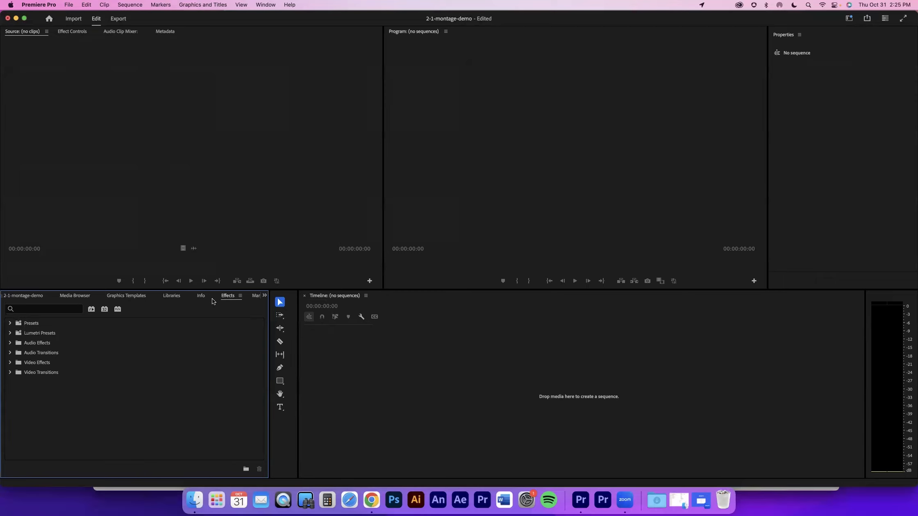
- Try moving the Project, Audio Clip Mixer and Program panels to other panel groups, and restore the saved workspace layout
drag(230, 300, 124, 32)
drag(475, 322, 462, 315)
drag(392, 286, 407, 389)
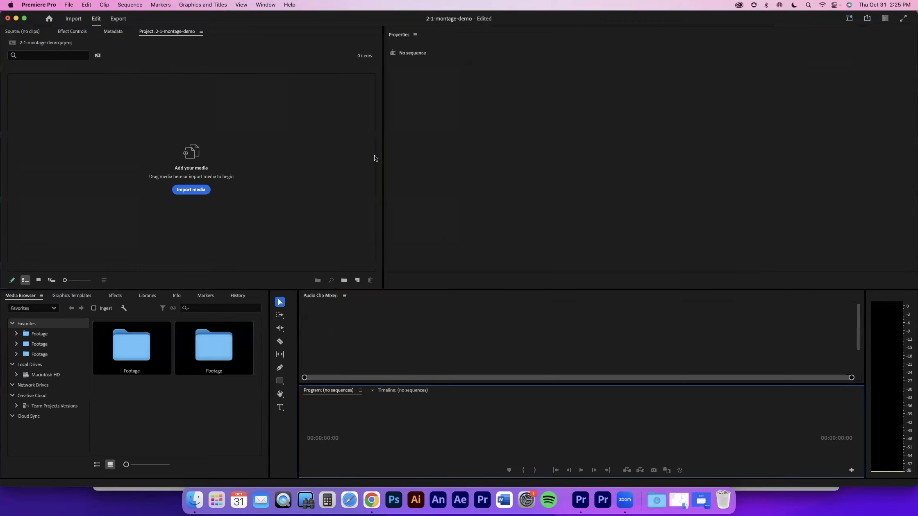
click(848, 20)
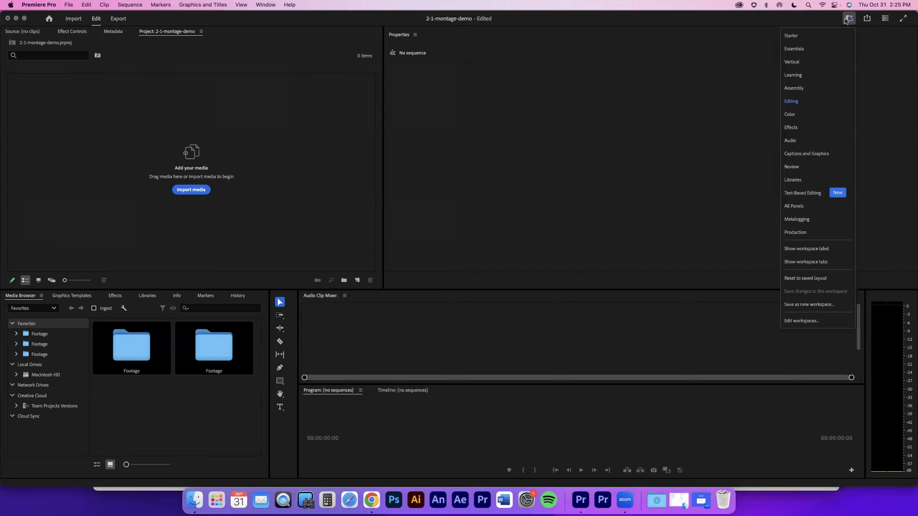
click(815, 279)
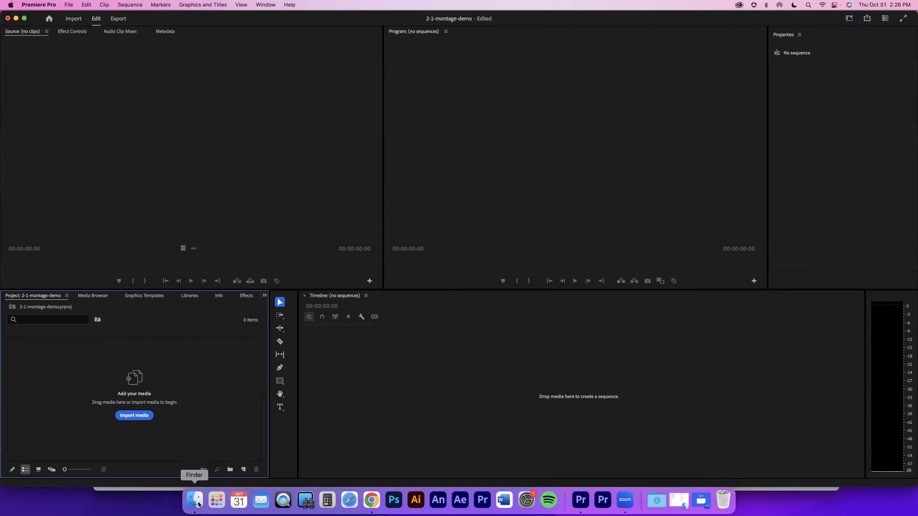
- In Chrome, open the lesson's Dropbox source material and download the premiere_proj_01_montage folder without signing in
click(370, 500)
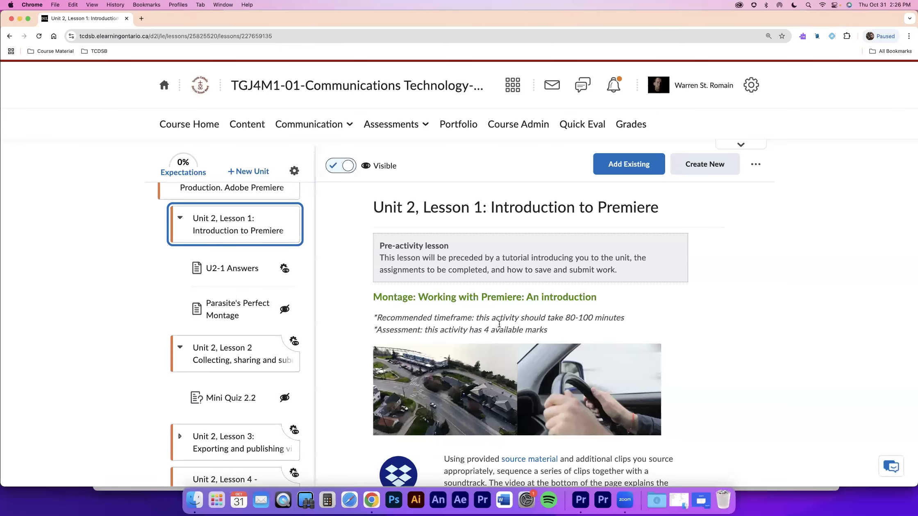
scroll(498, 323, down, 3)
scroll(467, 326, down, 1)
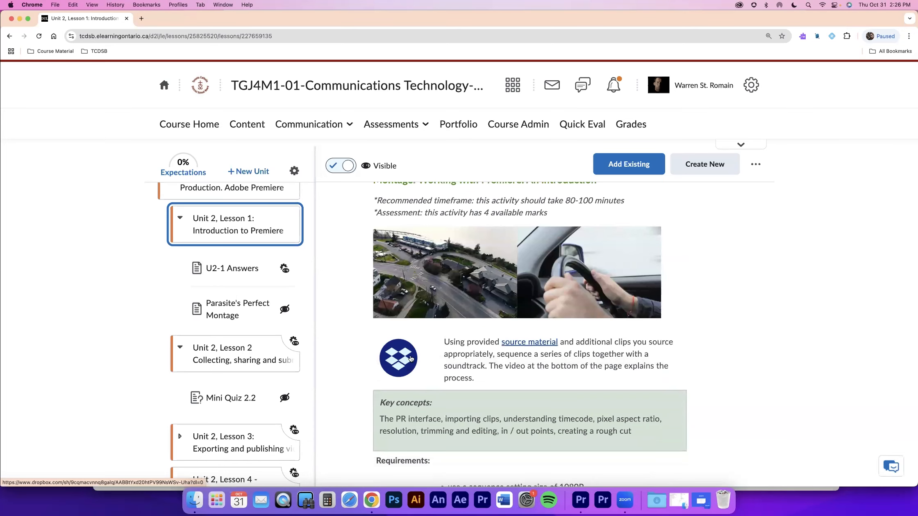
click(454, 279)
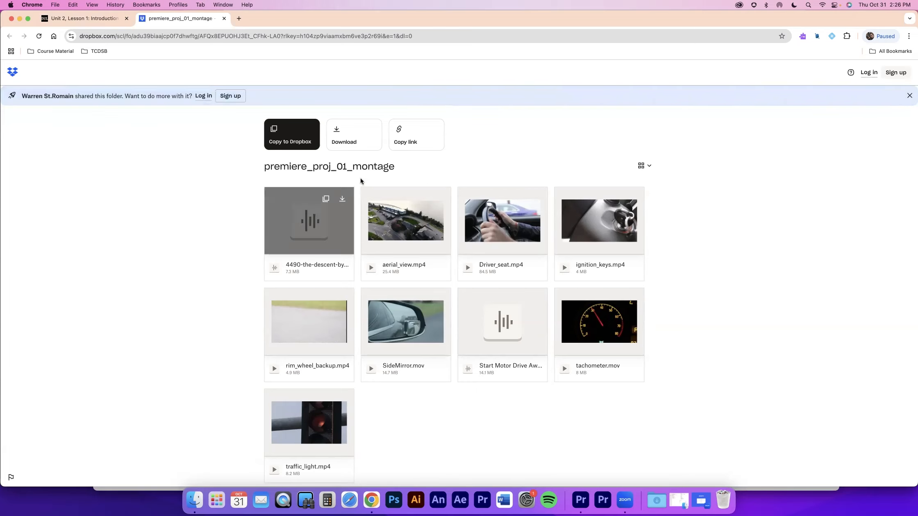
click(344, 142)
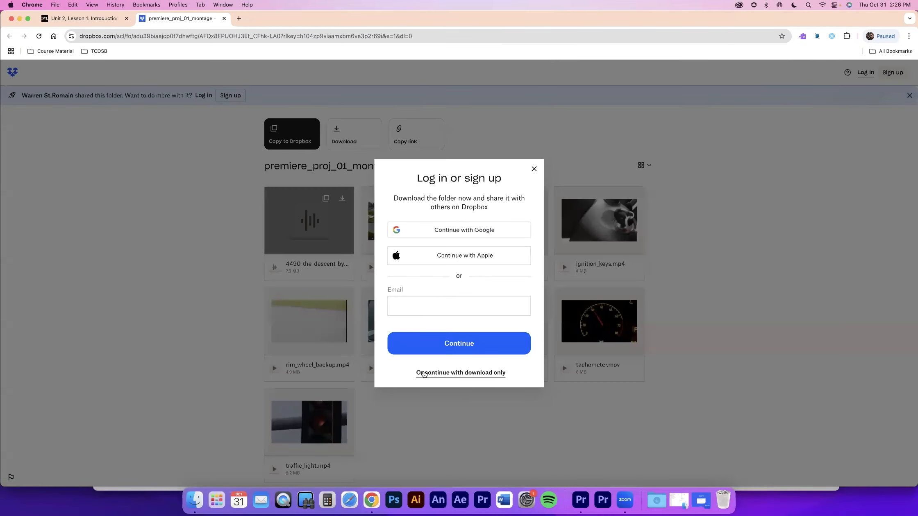
click(470, 374)
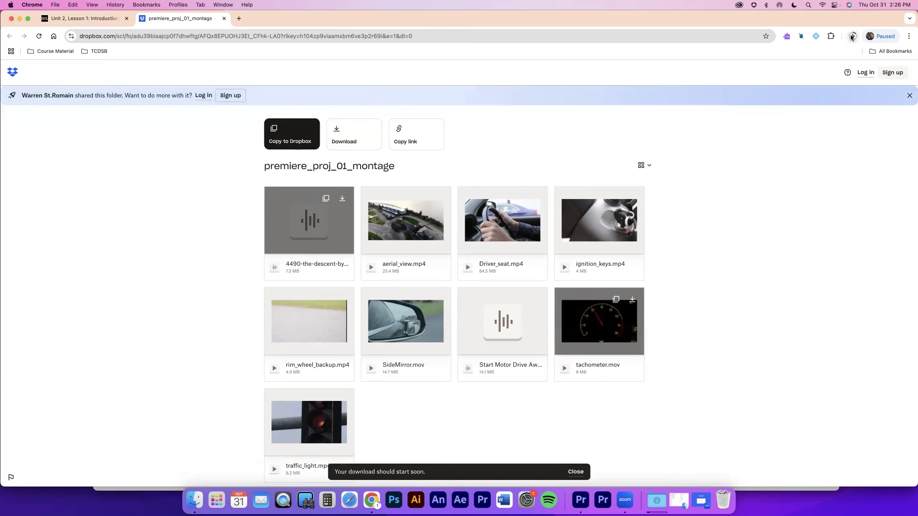
- Reveal the downloaded premiere_proj_01_montage.zip in Finder and open a second window at the Desktop folder username > 2-1-montage > source
click(852, 36)
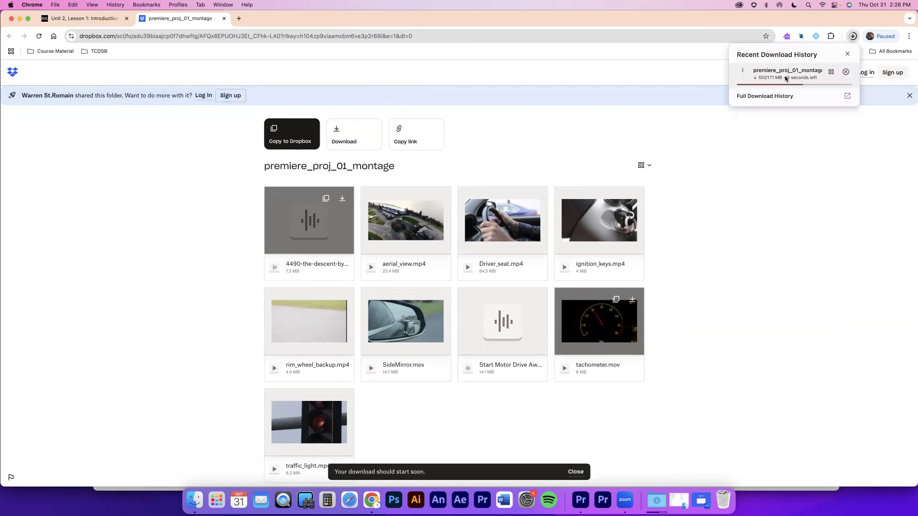
click(831, 72)
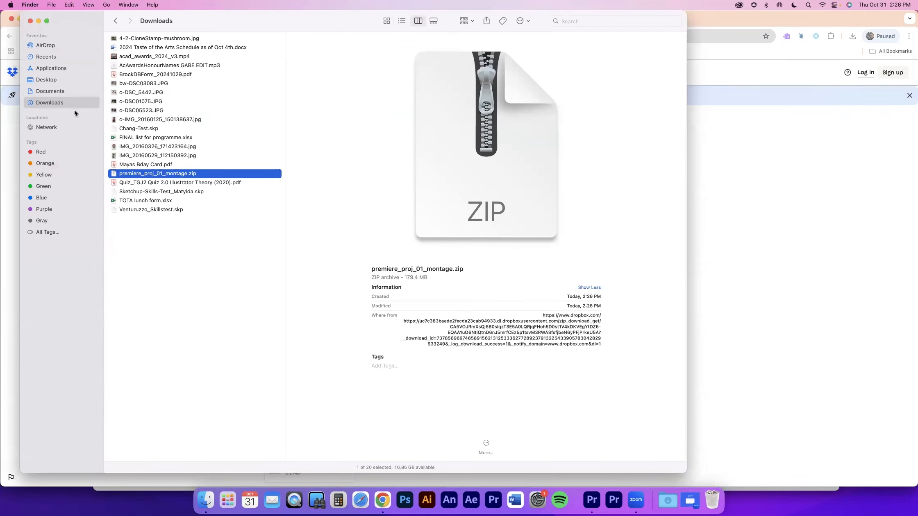
click(49, 6)
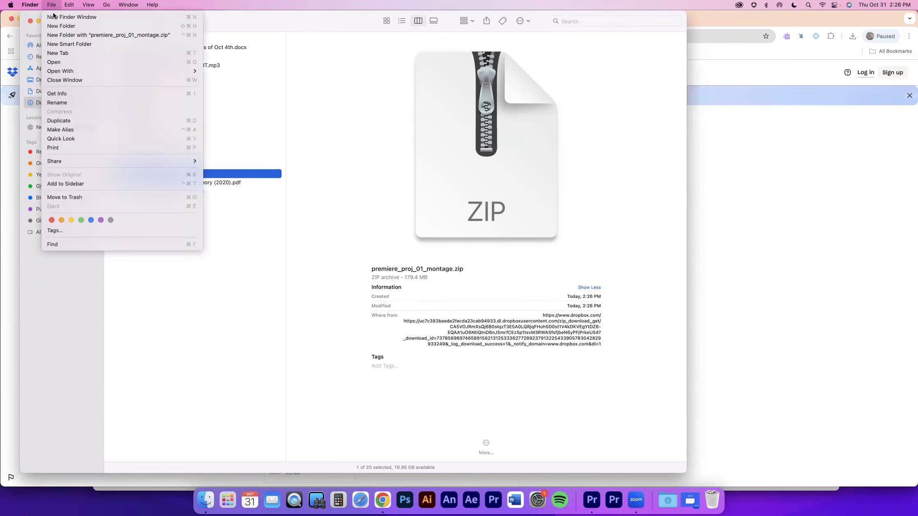
click(153, 38)
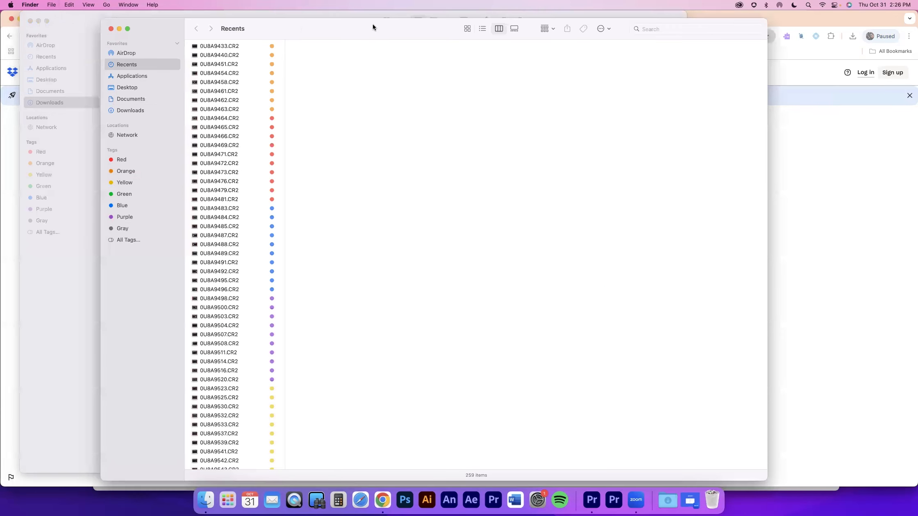
drag(287, 28, 414, 23)
click(251, 81)
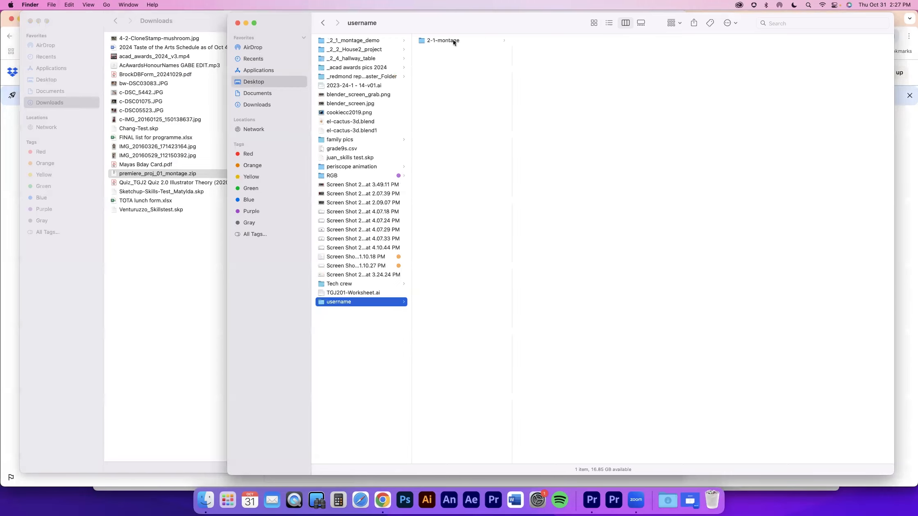
click(452, 41)
click(537, 50)
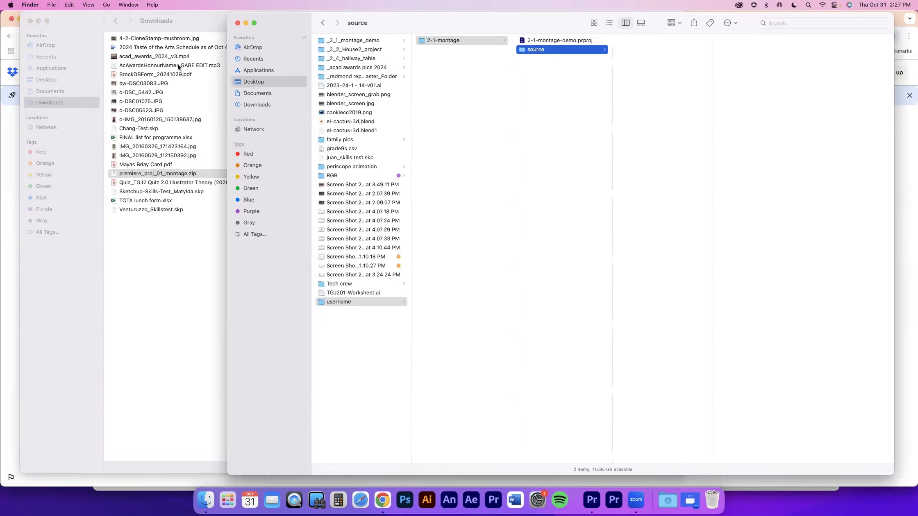
- Extract premiere_proj_01_montage.zip in the Downloads folder
click(134, 173)
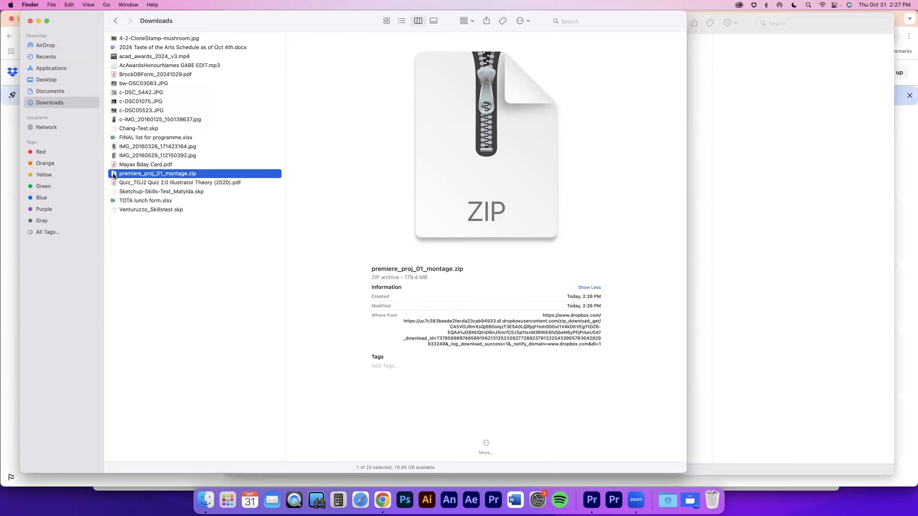
key(Return)
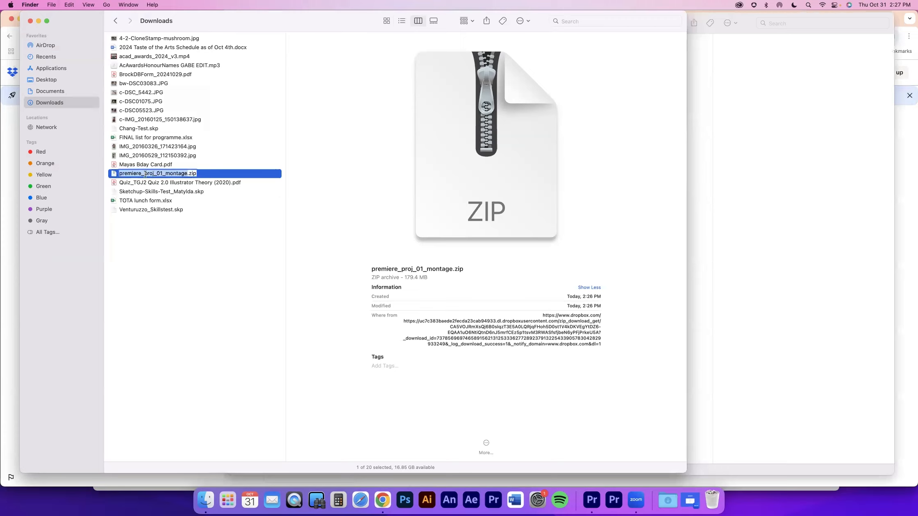
click(113, 174)
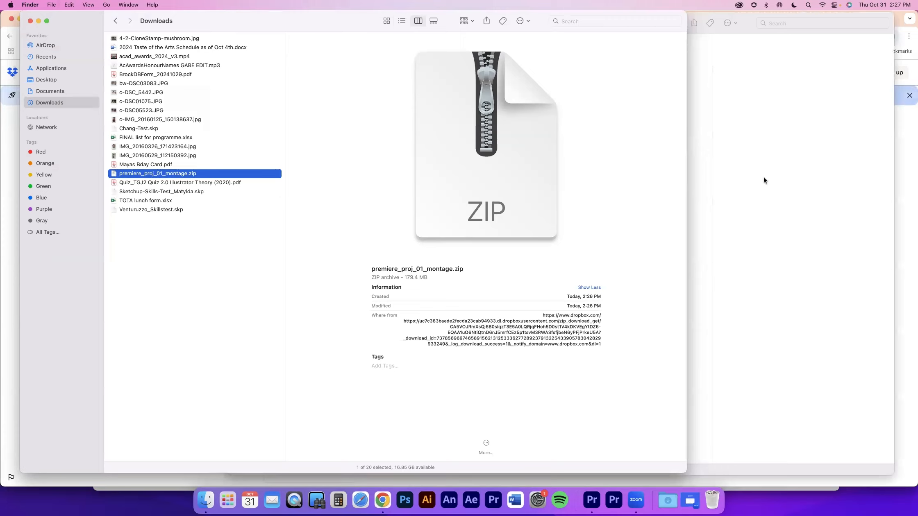
click(738, 65)
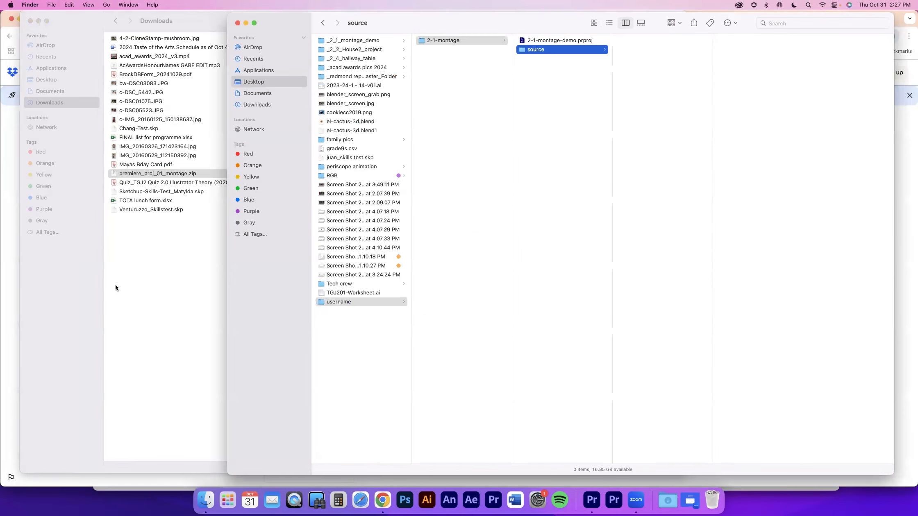
click(114, 175)
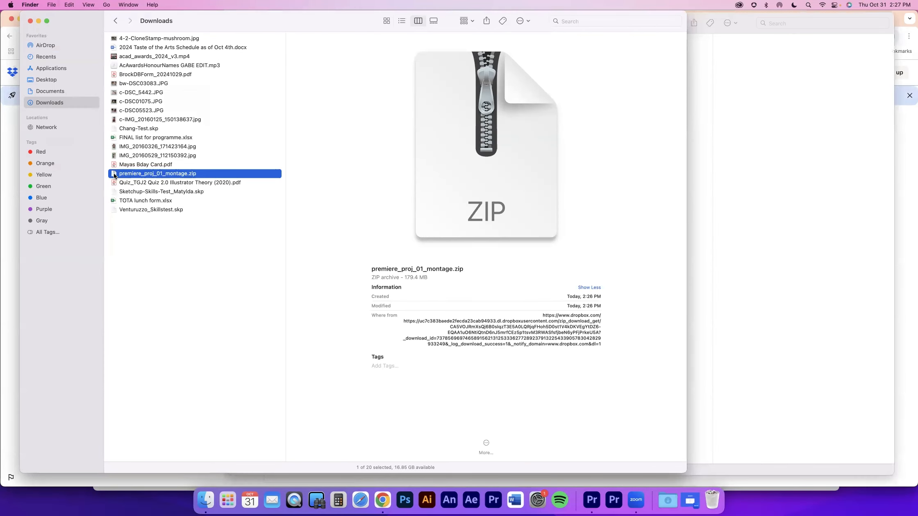
double_click(122, 174)
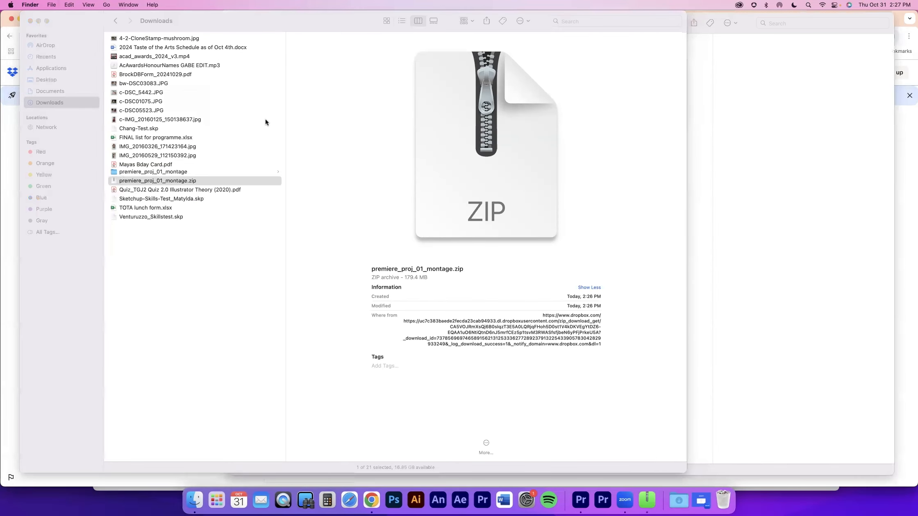
- Move all the audio and video files from the extracted premiere_proj_01_montage folder into the source folder of 2-1-montage
key(super+a)
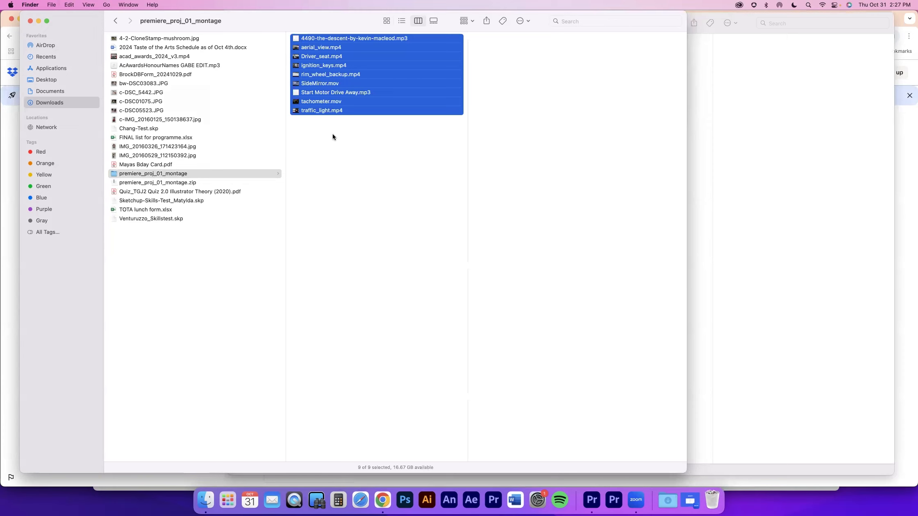
click(358, 127)
key(super+a)
click(333, 41)
click(334, 39)
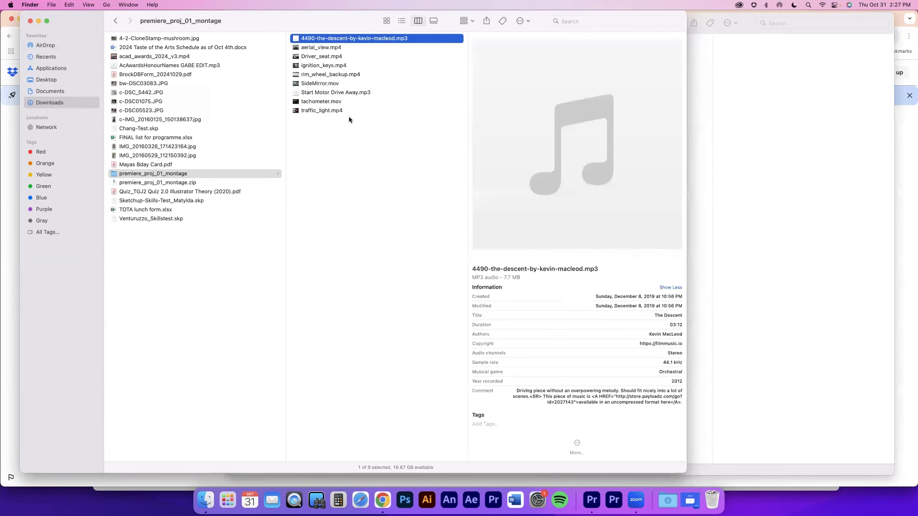
shift+click(333, 111)
drag(635, 14, 546, 150)
drag(646, 98, 689, 72)
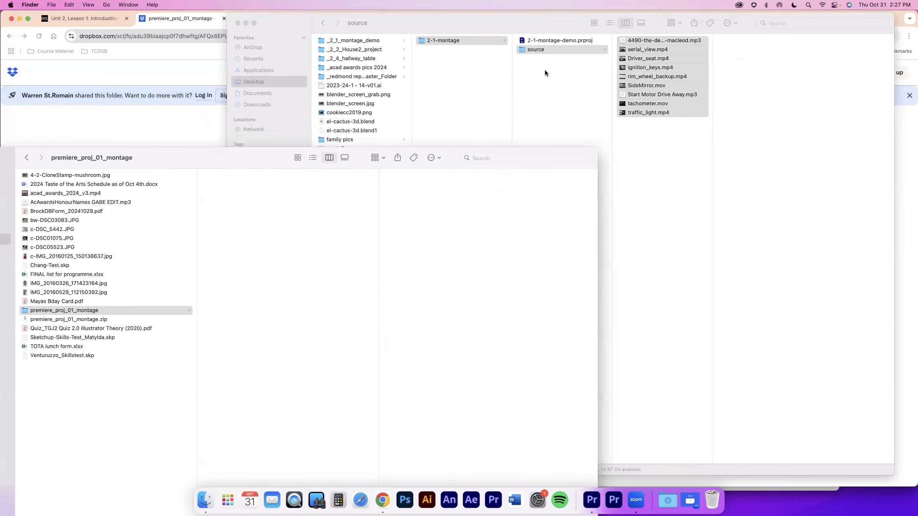
- Check the project file and source folder inside 2-1-montage, and close the Downloads window
click(441, 42)
click(489, 38)
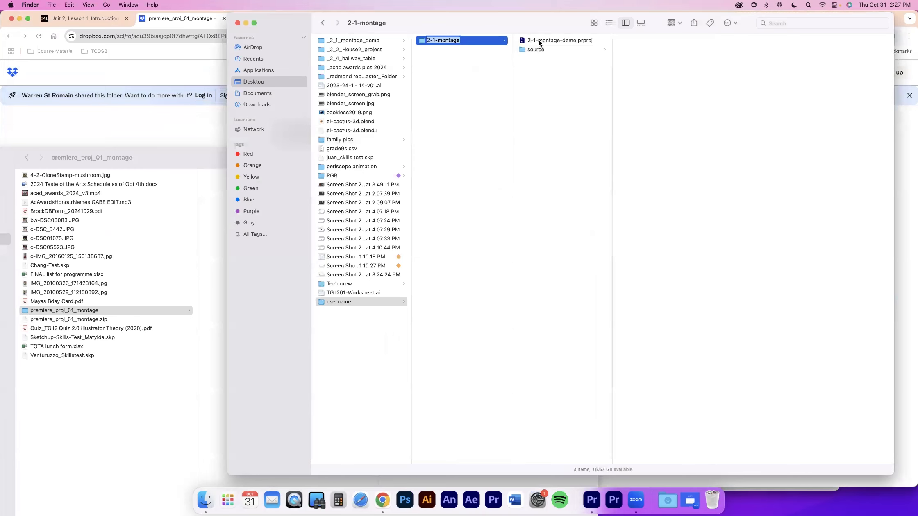
click(553, 40)
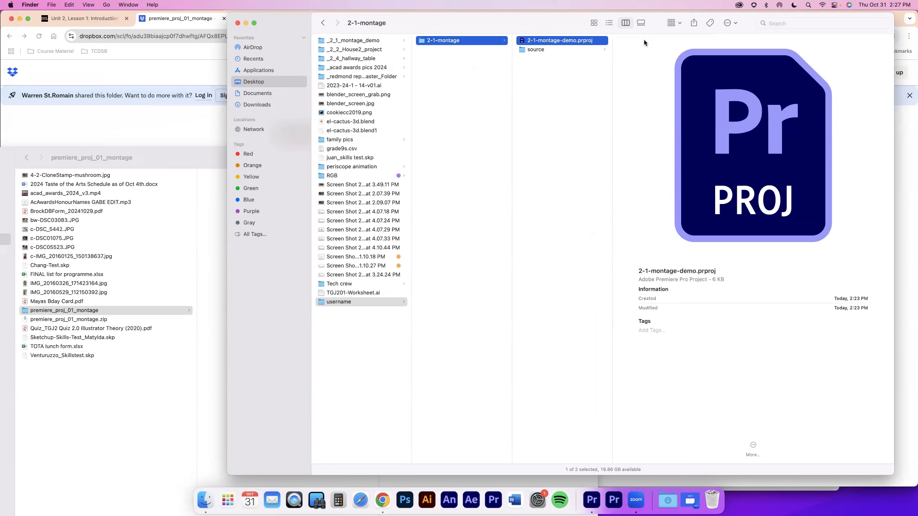
key(Down)
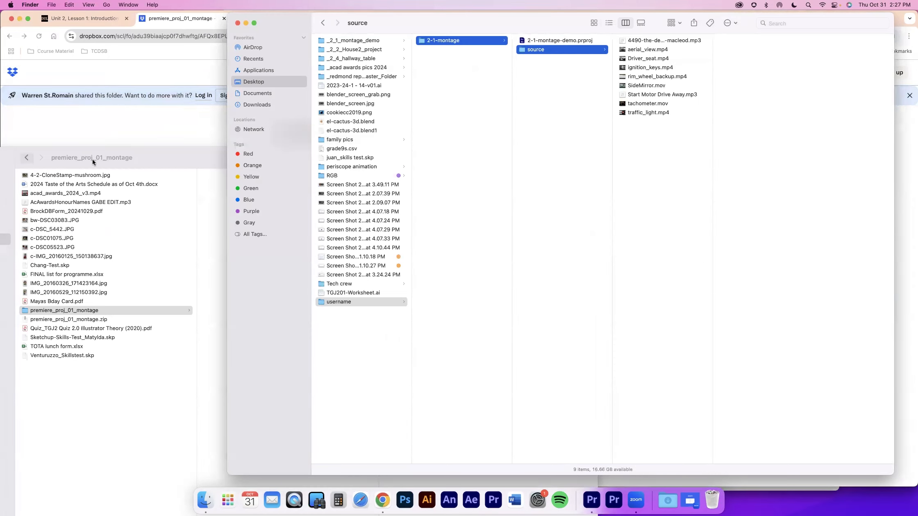
drag(180, 150, 297, 113)
click(48, 121)
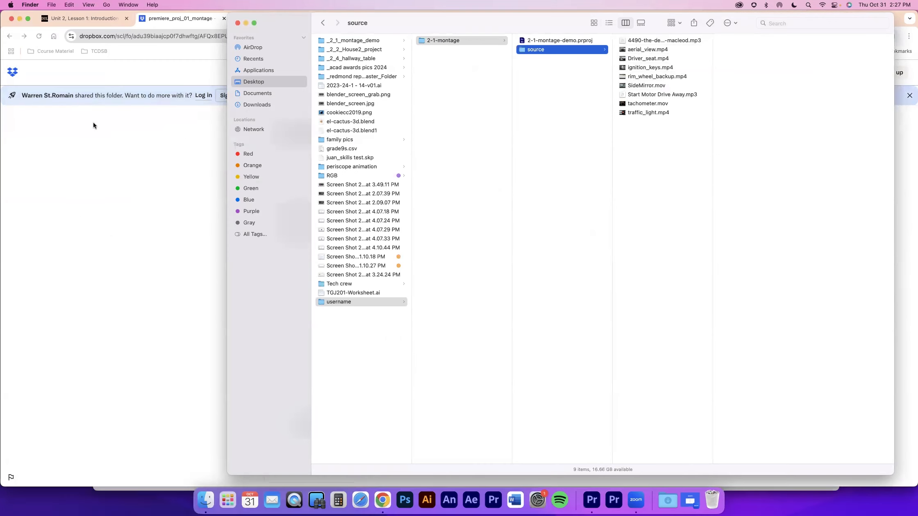
- Move traffic_light.mp4 out of the source folder into 2-1-montage, and return it to source
click(567, 40)
click(560, 49)
drag(641, 113, 565, 99)
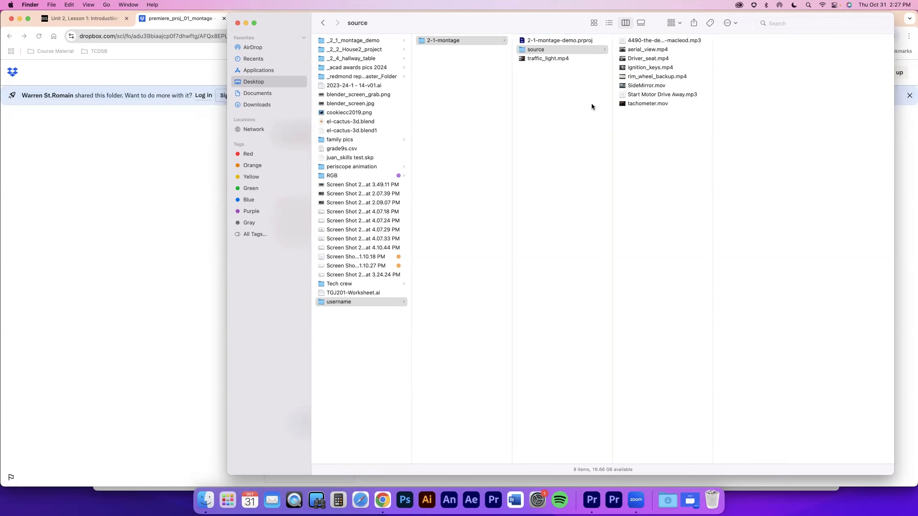
drag(536, 60, 624, 114)
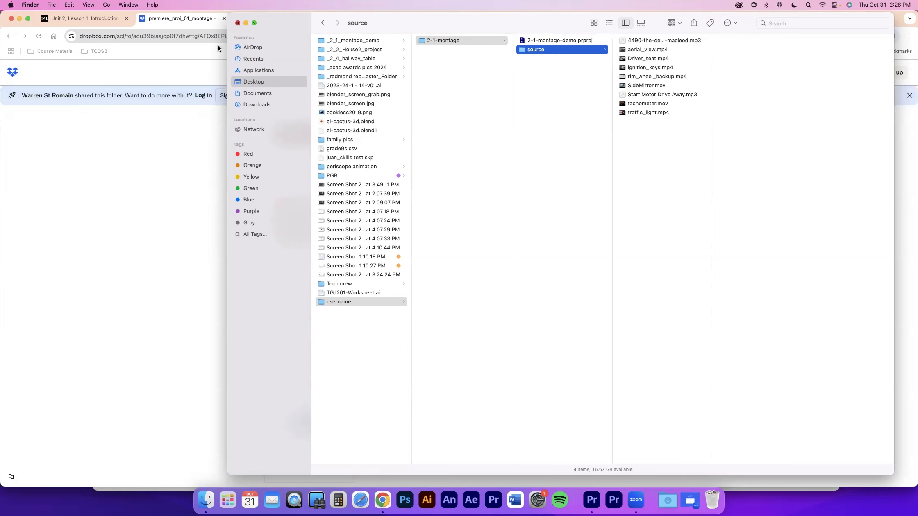
- Switch to Premiere Pro and import all the media files from the _2_1_montage_demo project's source files folder
click(122, 179)
click(76, 18)
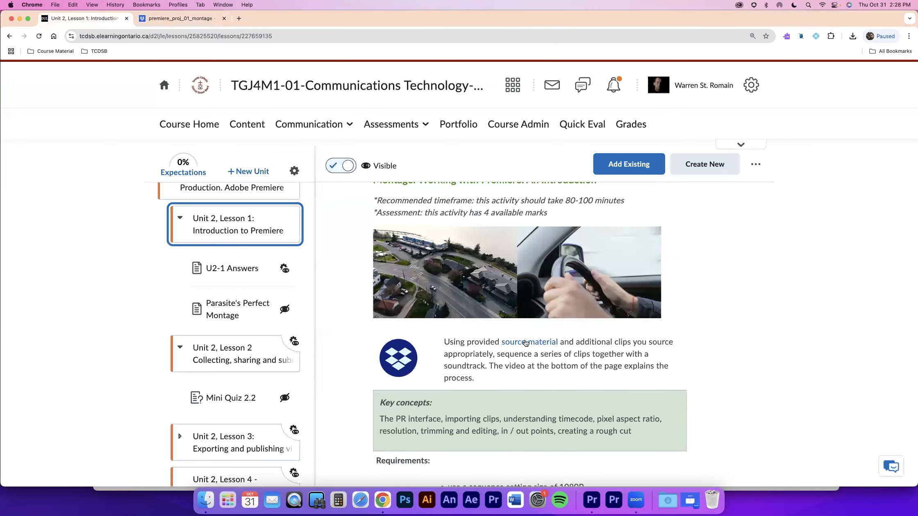
key(super+Tab)
key(super+Tab)
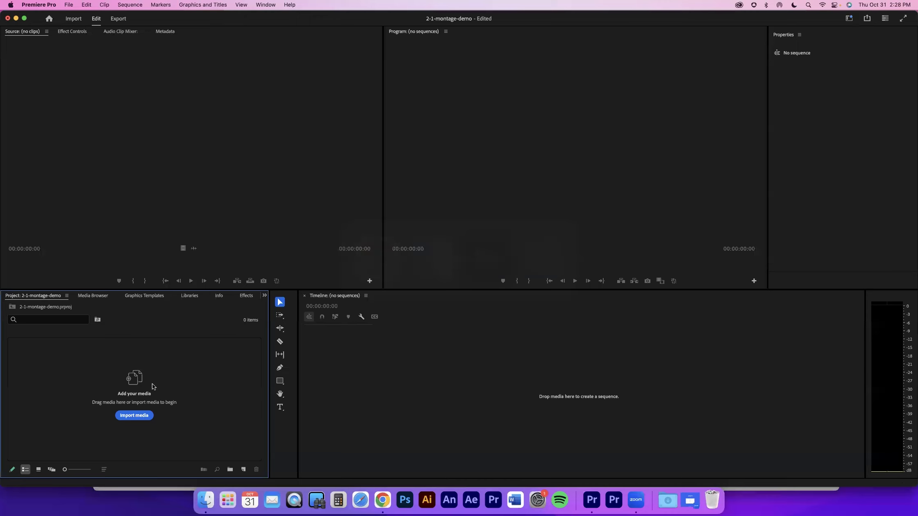
click(136, 416)
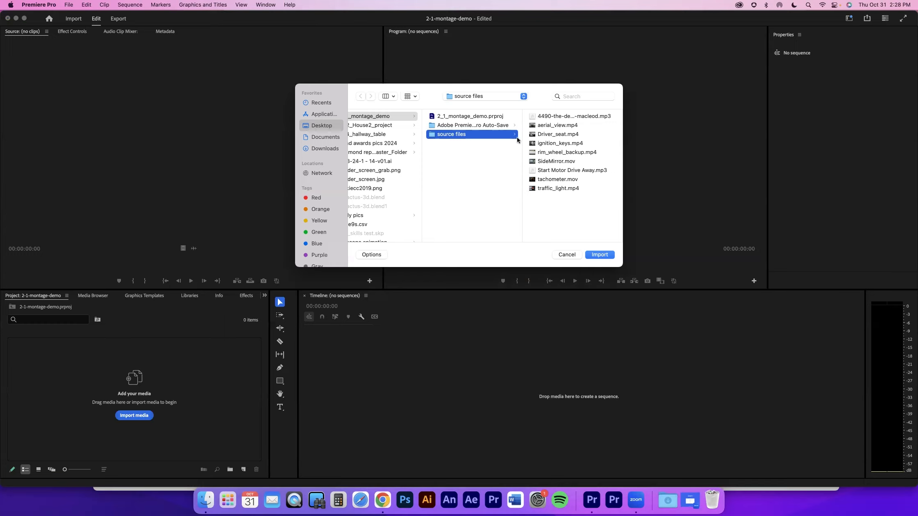
drag(521, 135, 547, 134)
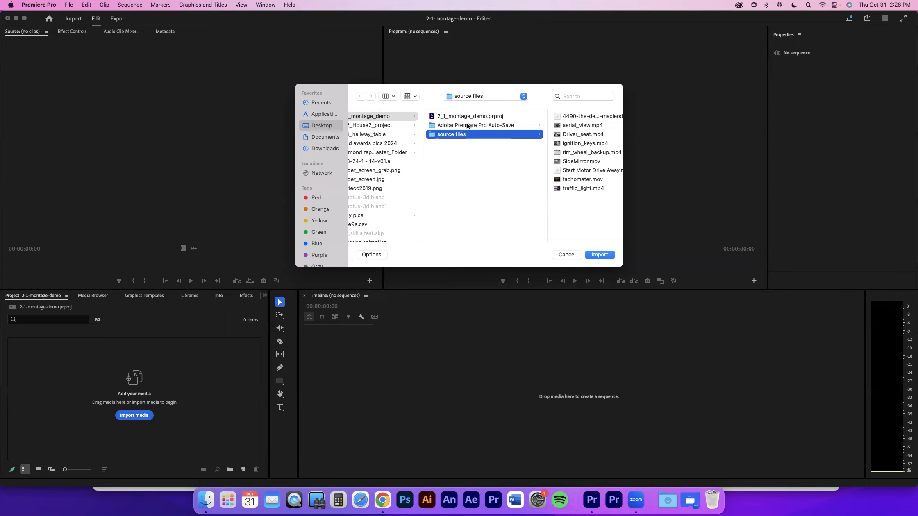
scroll(471, 134, right, 1)
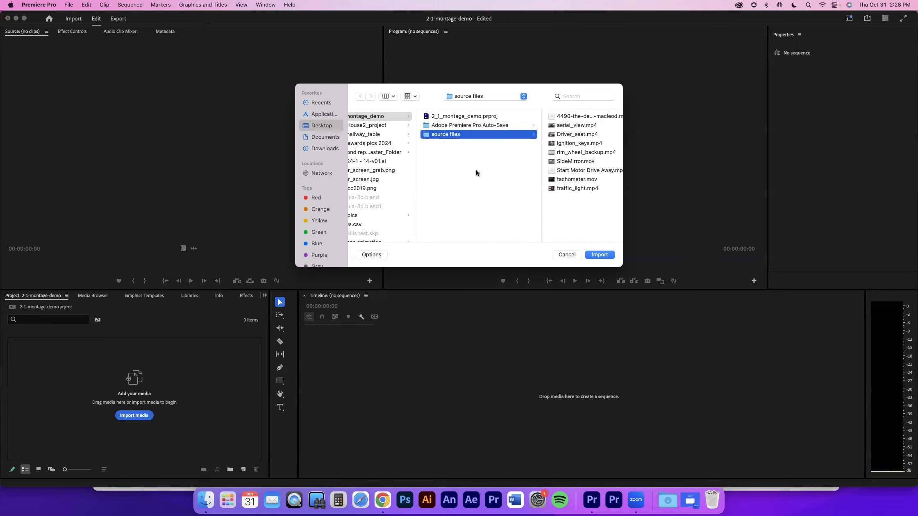
key(Right)
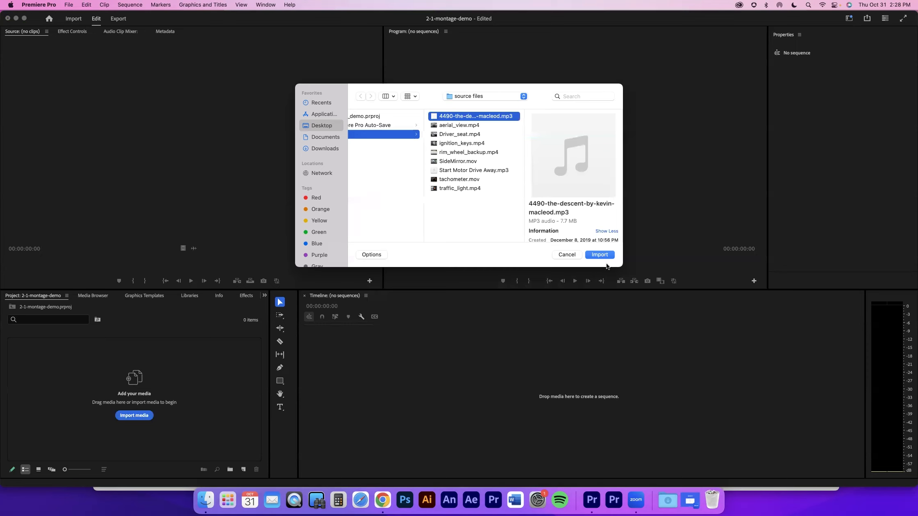
key(super+a)
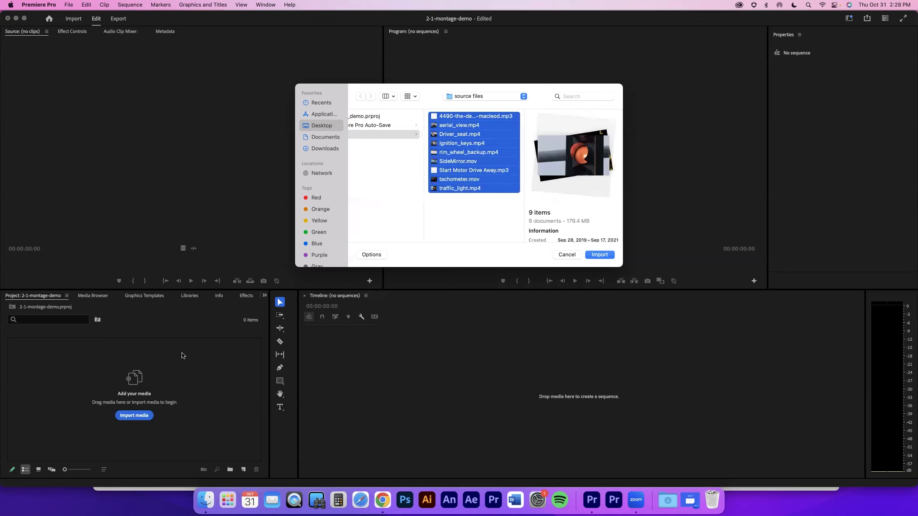
key(Return)
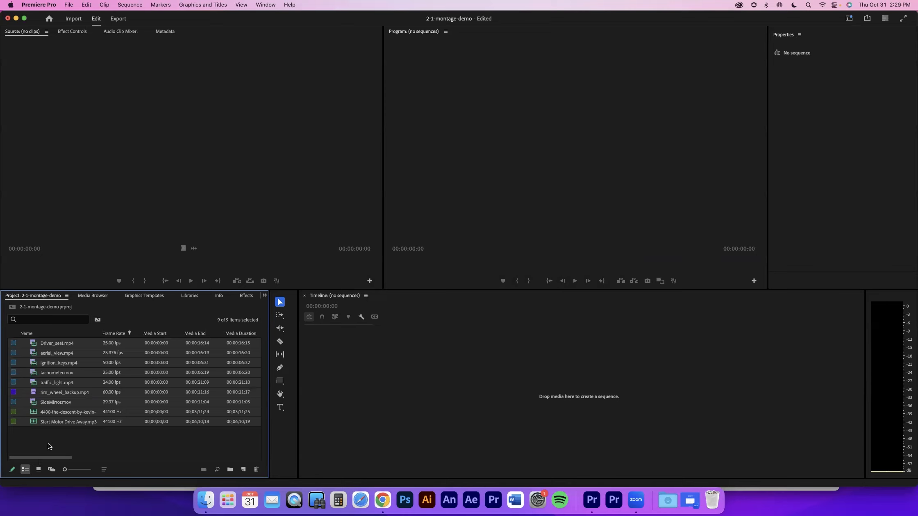
- Activate the Source monitor, Program monitor, Timeline and Project panel in turn, leaving the imported clips deselected
click(126, 176)
click(543, 204)
click(489, 355)
click(85, 437)
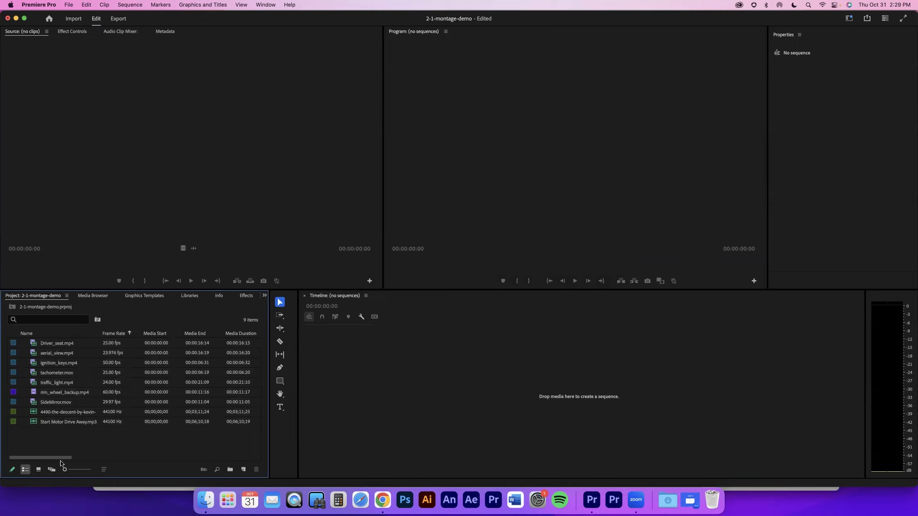
- Examine the imported clips' metadata columns in the Project panel, maximize the panel to read them all, and restore its size
mouse_move(61, 458)
mouse_down()
mouse_move(128, 458)
mouse_move(74, 459)
mouse_up()
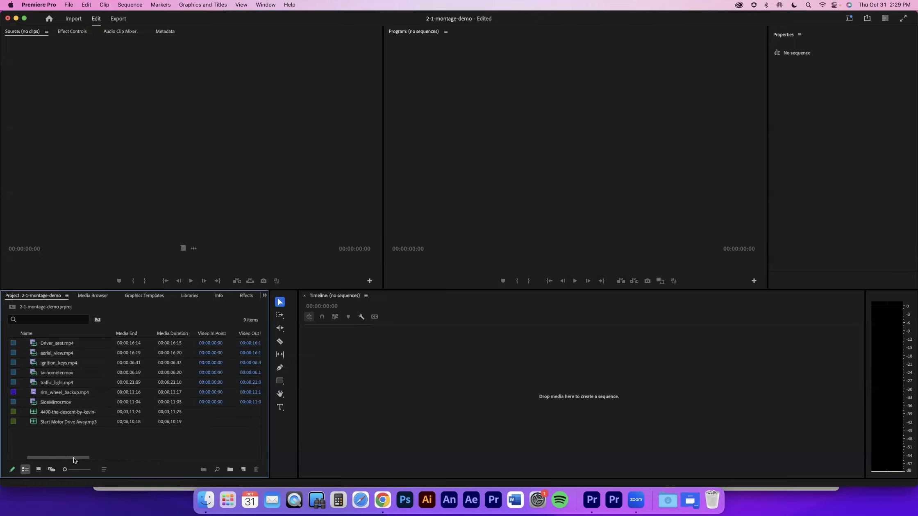
scroll(47, 458, left, 3)
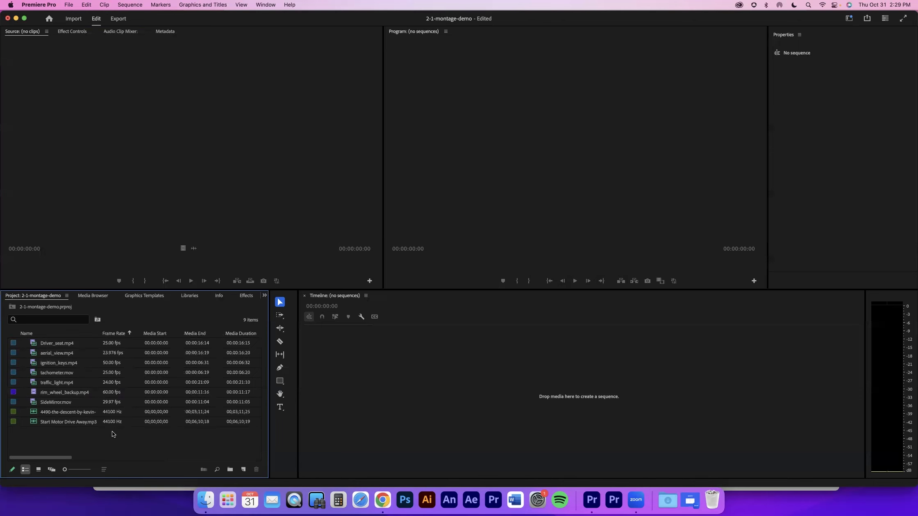
key(grave)
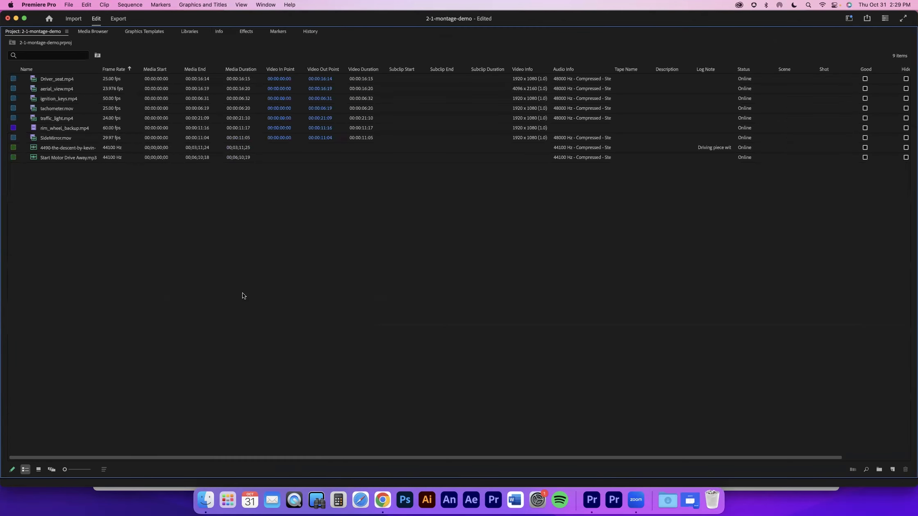
key(grave)
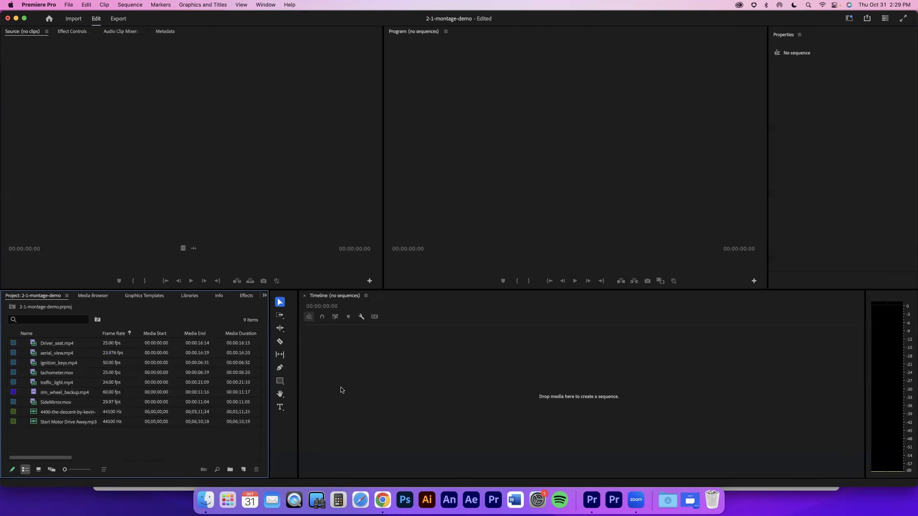
click(482, 384)
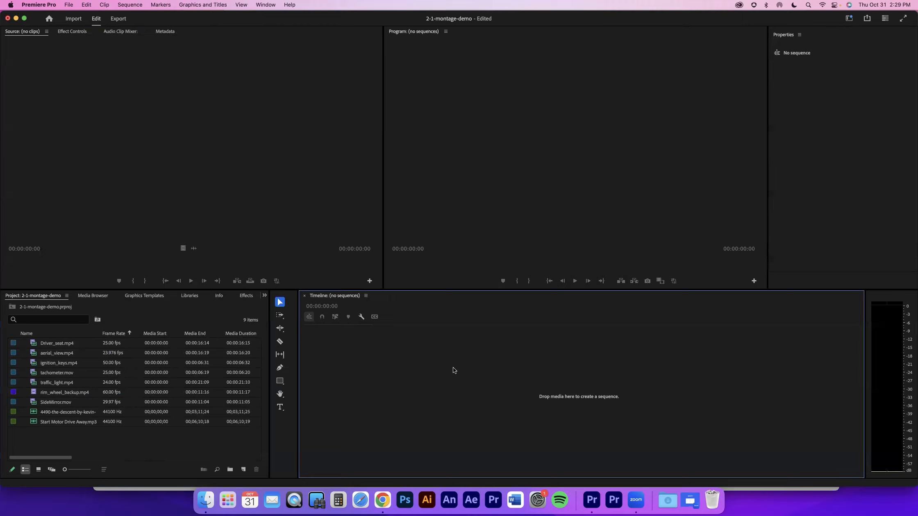
- Maximize the Timeline and Program monitor panels in turn, restoring each to its normal size
key(grave)
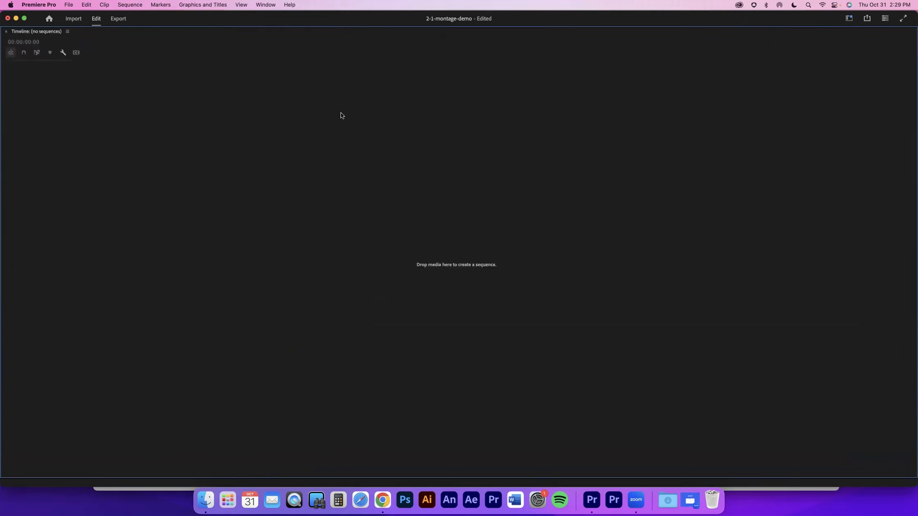
key(grave)
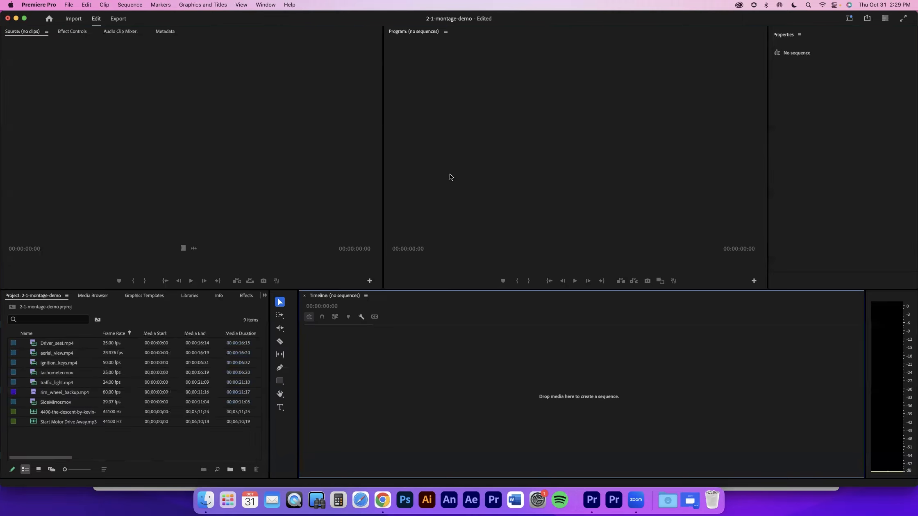
key(grave)
key(grave)
- Check aerial_view.mp4's video info in the maximized Project panel and create a new sequence from that clip
click(104, 347)
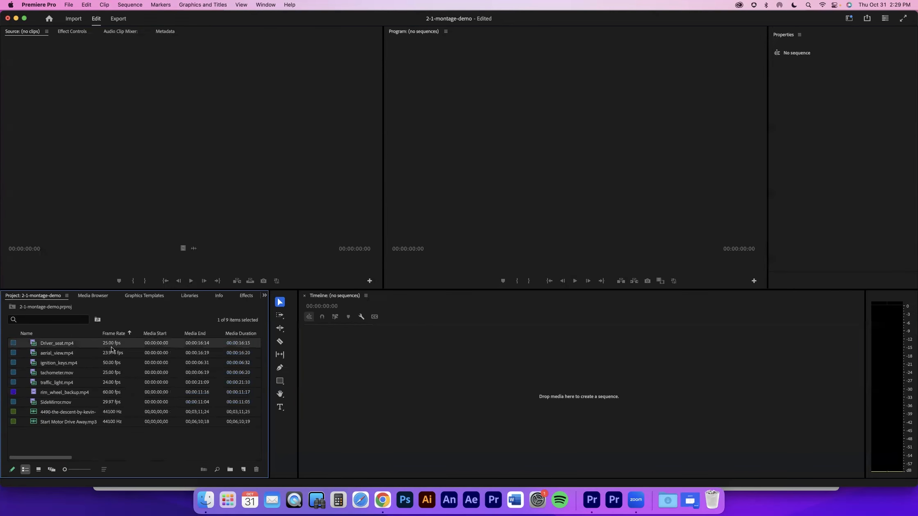
key(shift+grave)
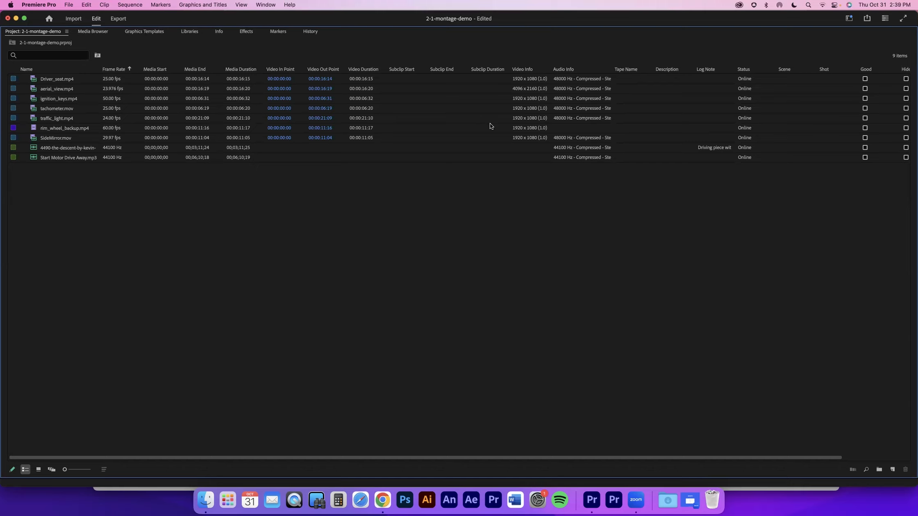
click(527, 89)
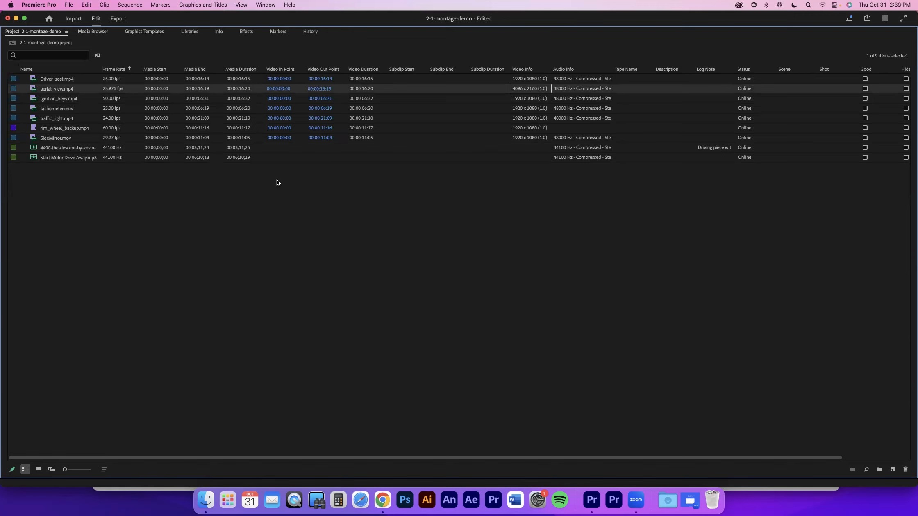
key(grave)
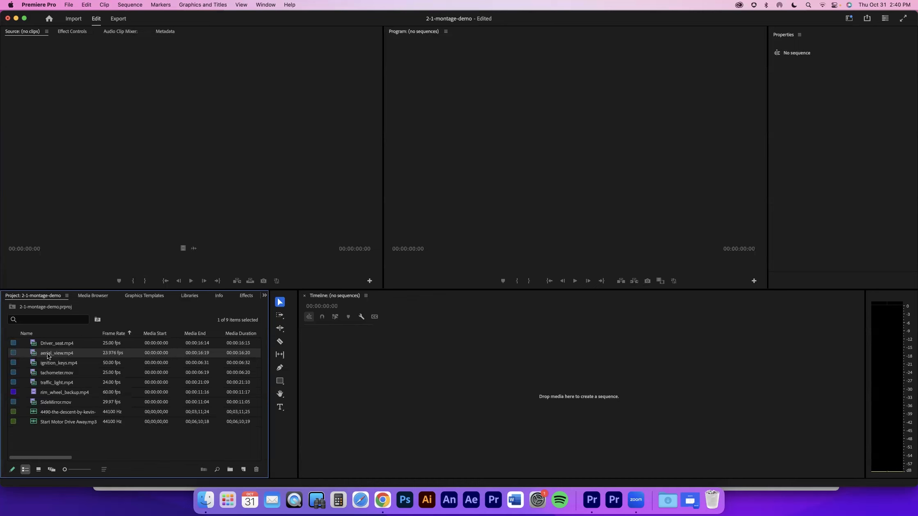
drag(33, 354, 381, 374)
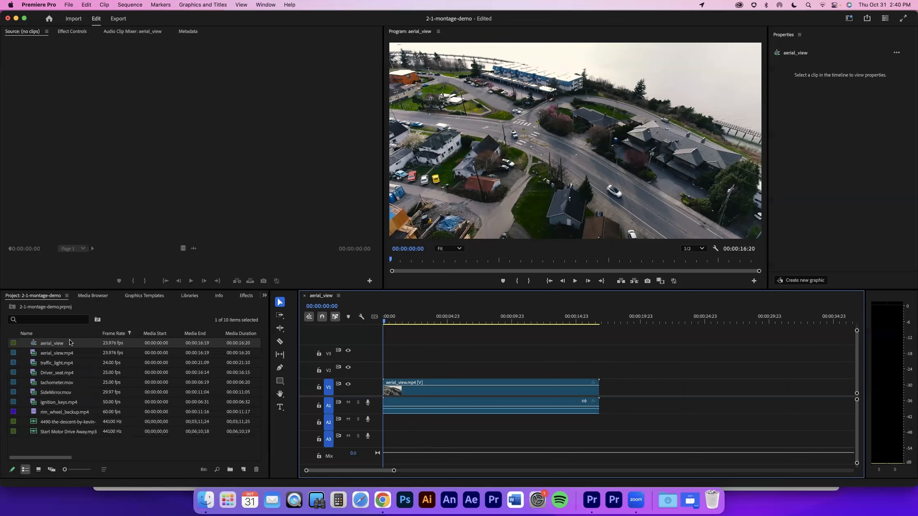
- Examine the icons beside the video, video-only and audio clips in the Project panel, comparing them with the sequence's icon
click(41, 356)
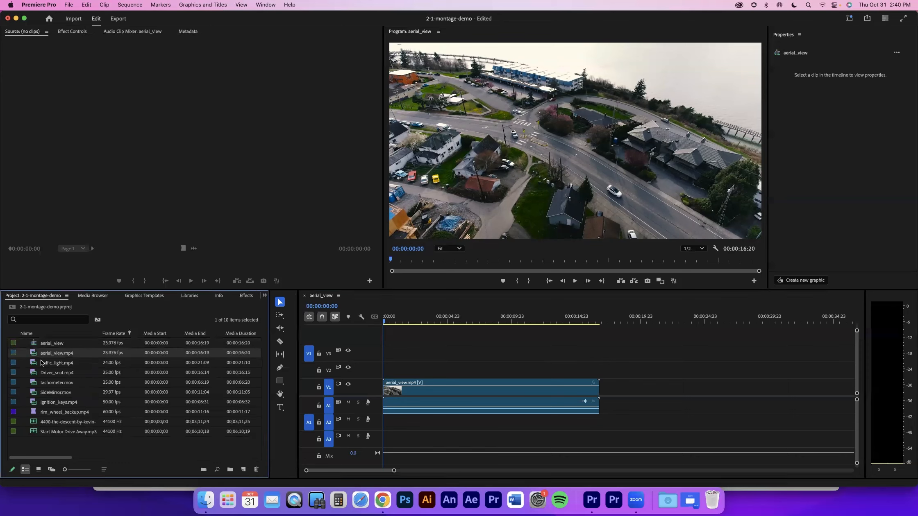
click(41, 362)
click(41, 373)
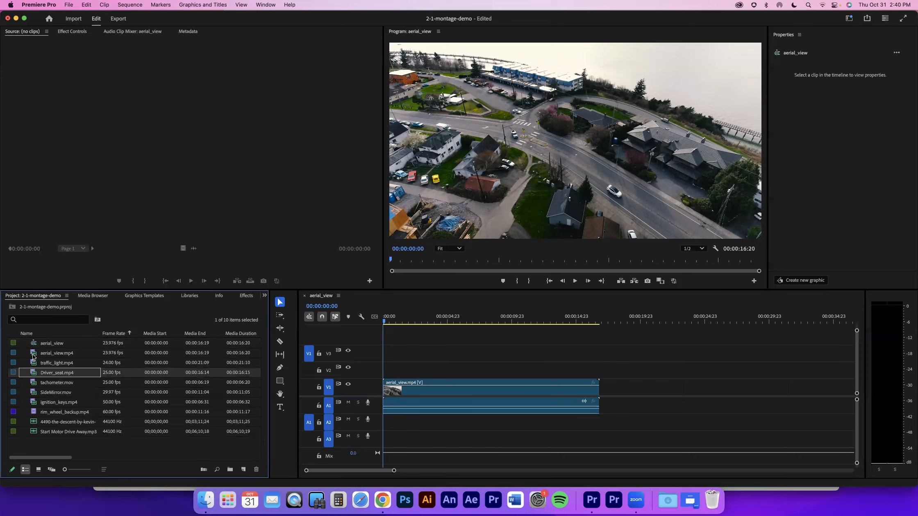
click(42, 354)
click(43, 383)
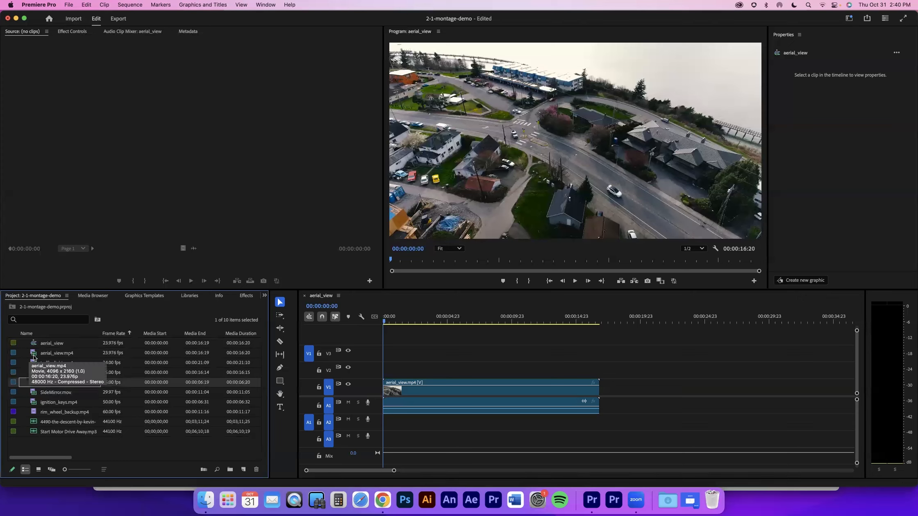
click(37, 413)
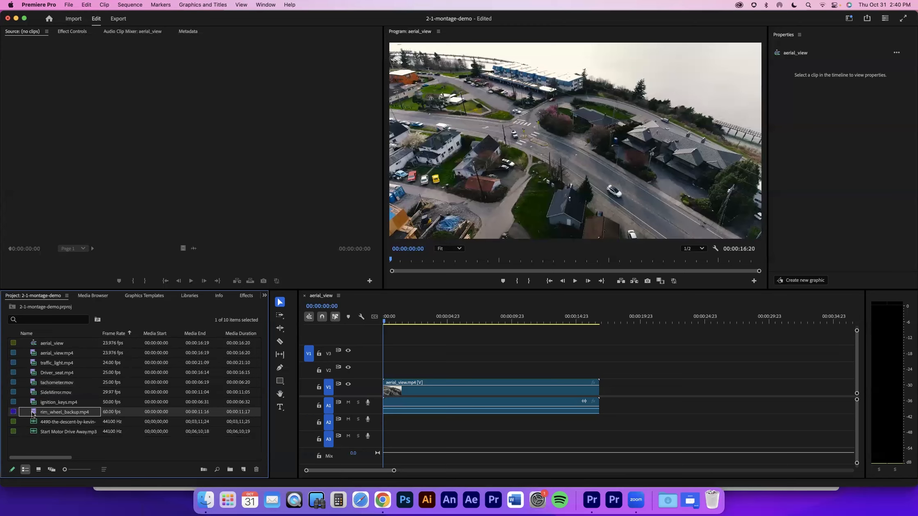
click(34, 433)
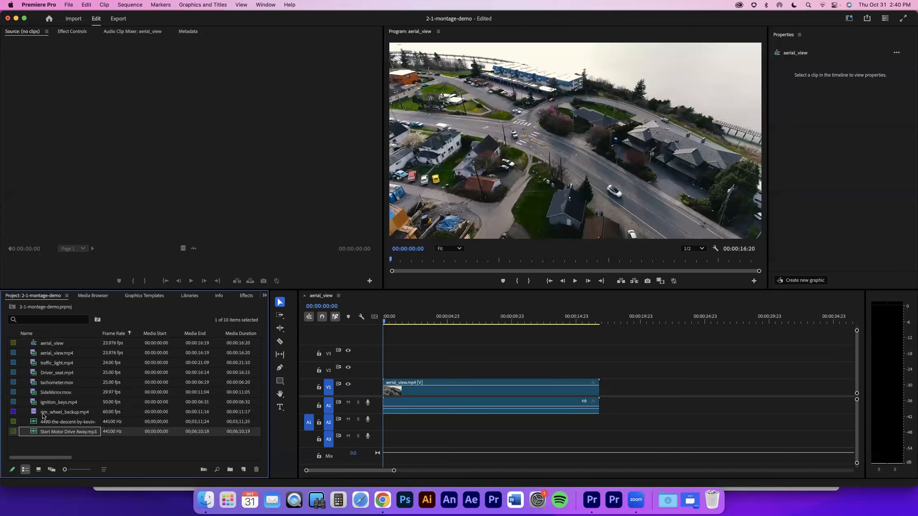
click(40, 414)
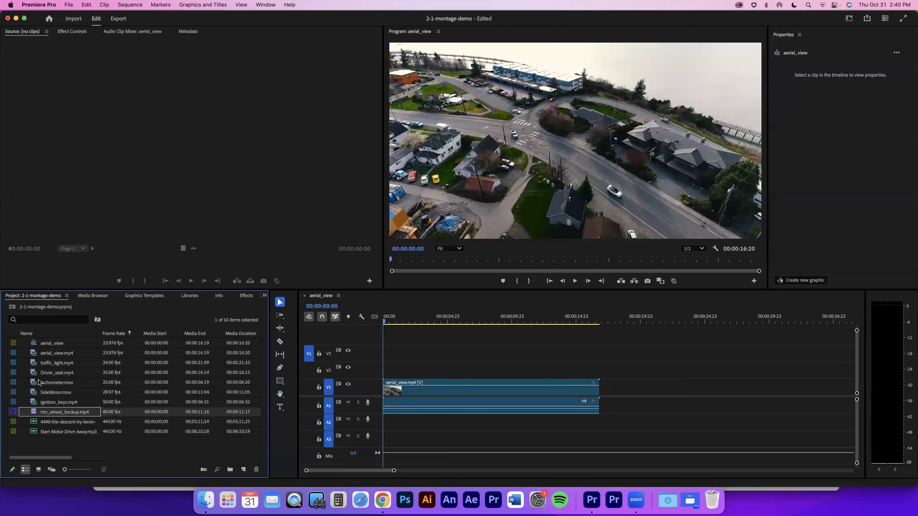
click(36, 355)
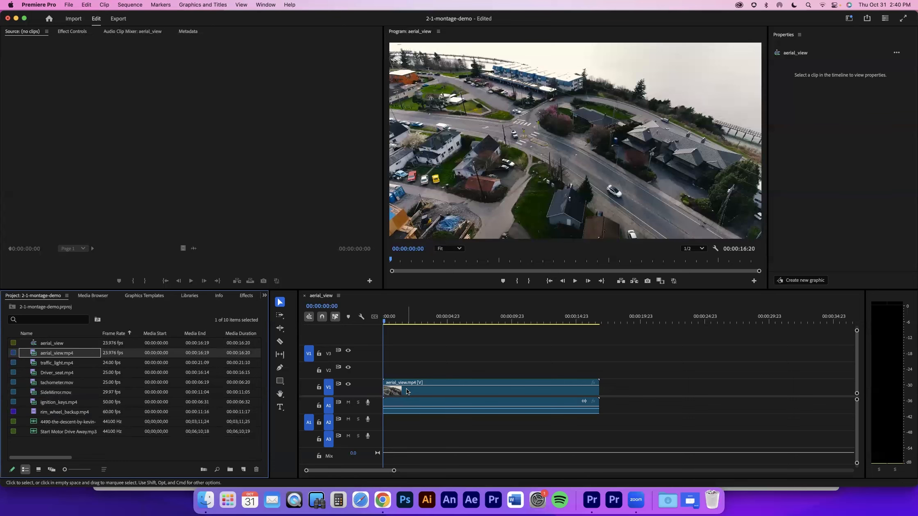
- Delete the aerial_view.mp4 clip from the timeline and patch source V1 to track V1 and source A1 to track A1
click(428, 403)
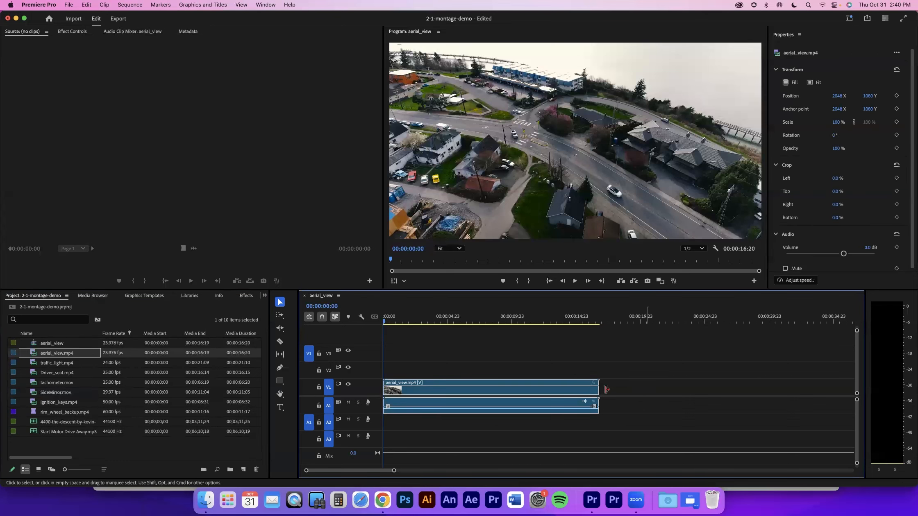
key(Delete)
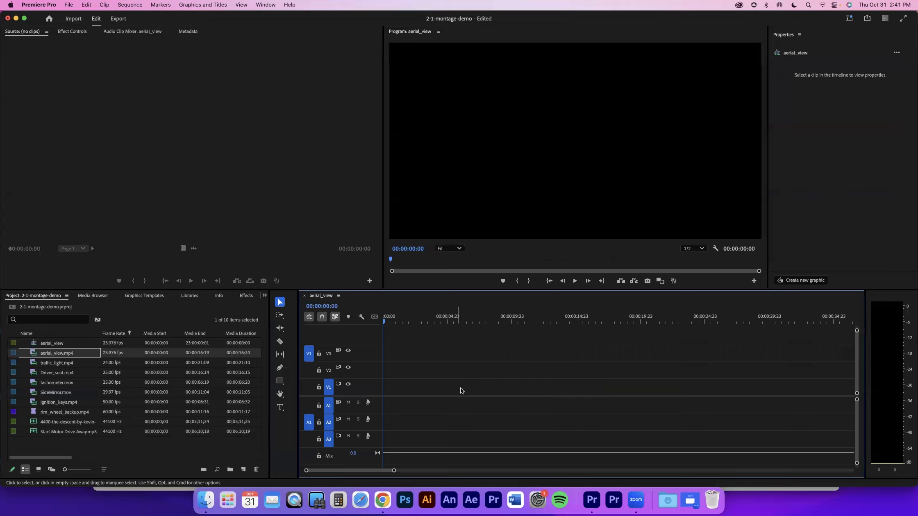
click(308, 370)
click(308, 388)
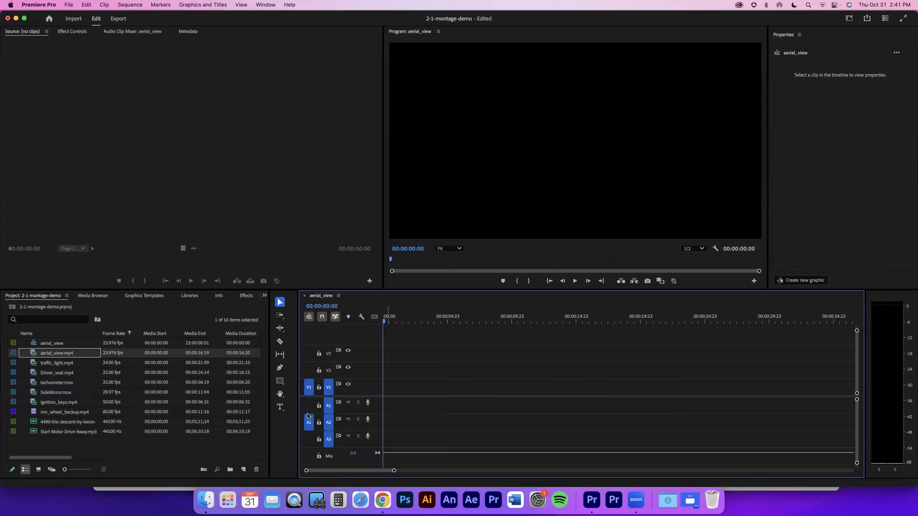
click(308, 439)
click(309, 405)
- Place traffic_light.mp4 at the start of track V1 in the aerial_view sequence, keeping the existing sequence settings
click(41, 344)
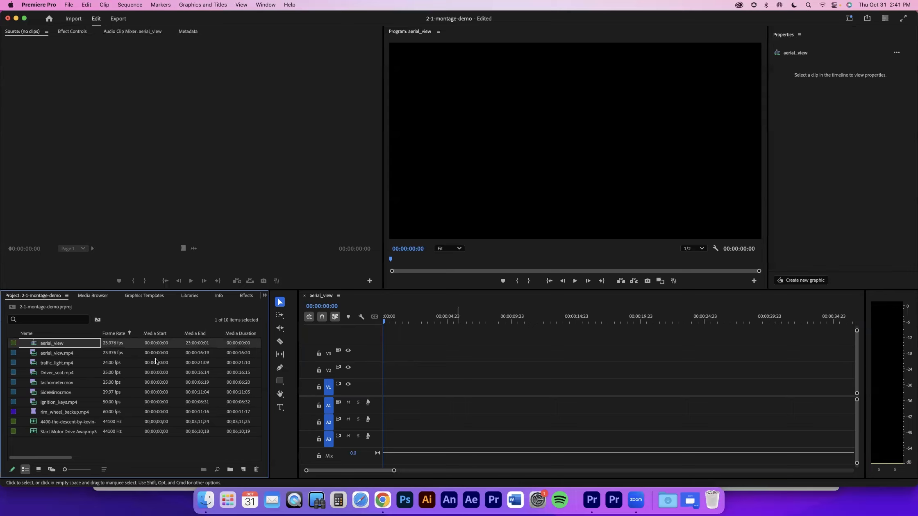
drag(34, 366, 386, 388)
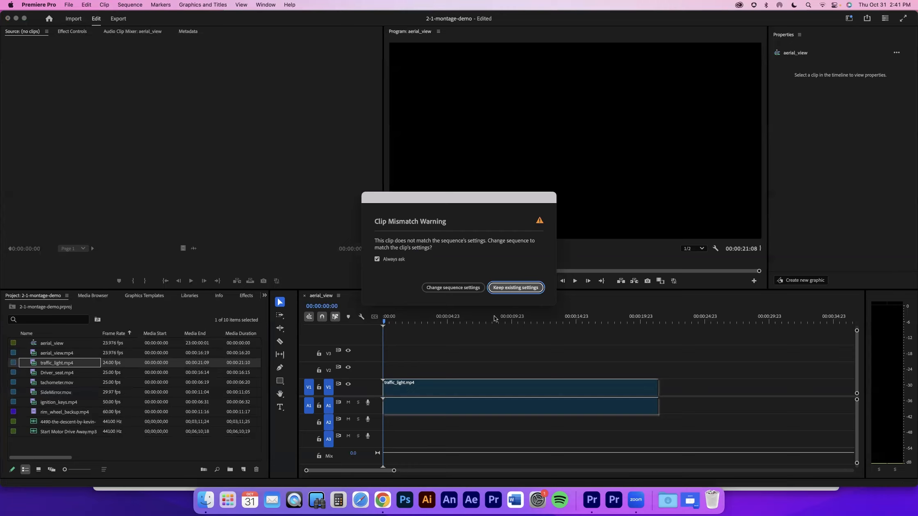
key(Return)
- Compare the video info of the aerial_view sequence with that of aerial_view.mp4 and traffic_light.mp4 in the Project panel
click(49, 355)
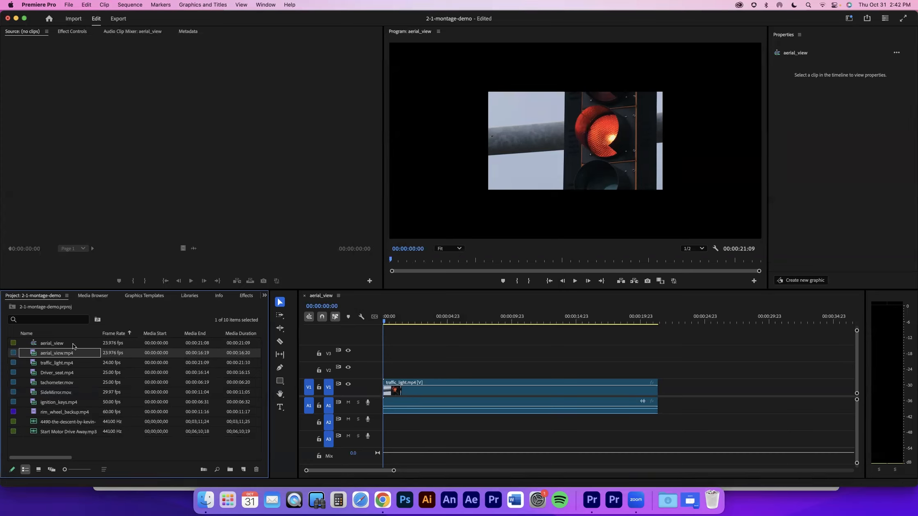
click(110, 345)
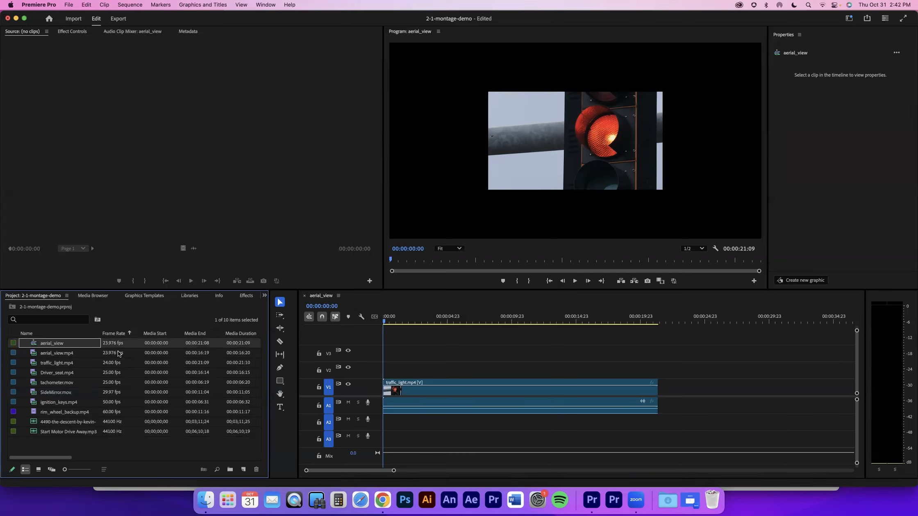
scroll(119, 354, right, 5)
scroll(119, 354, right, 3)
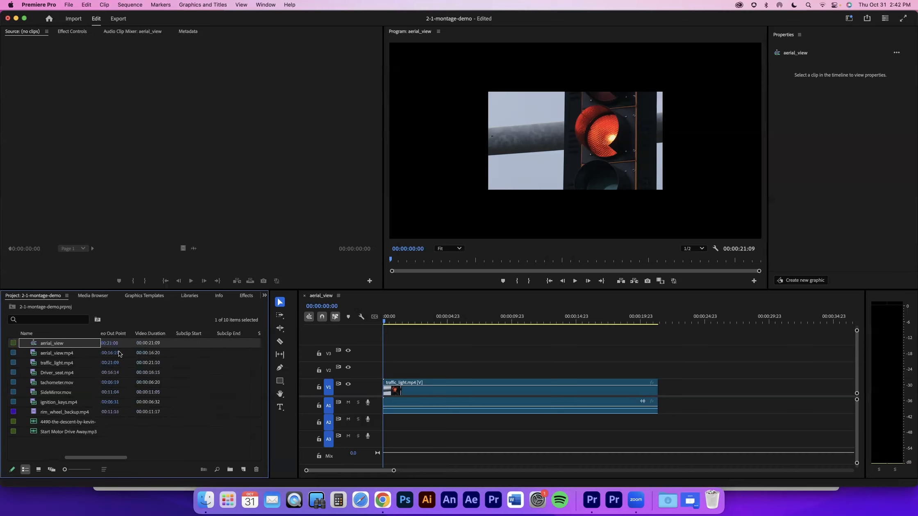
scroll(119, 354, right, 3)
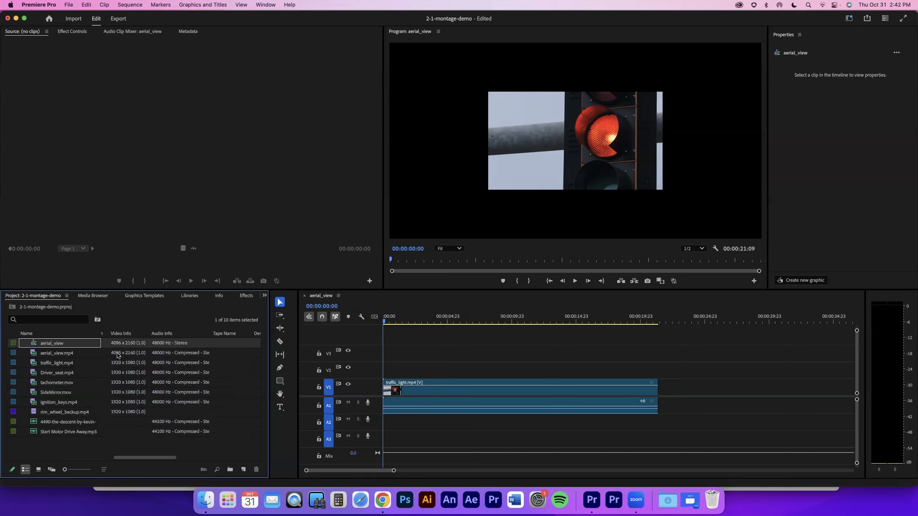
click(114, 357)
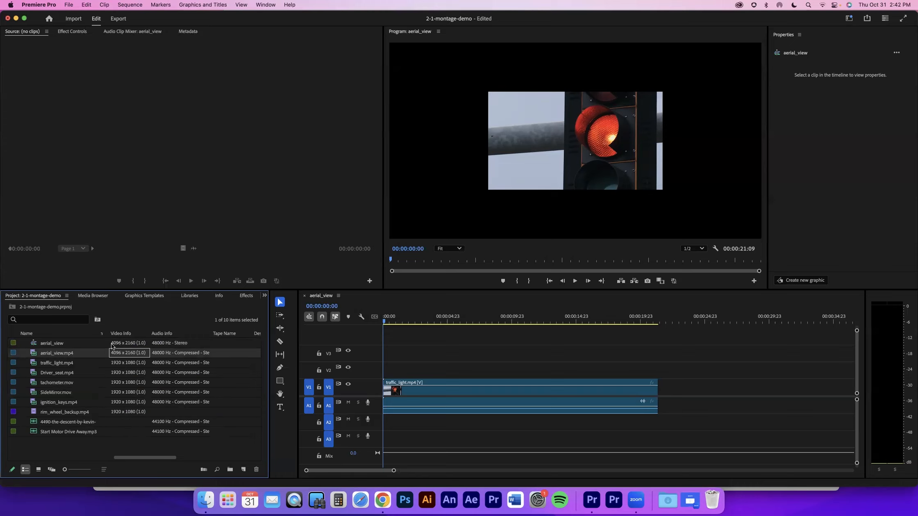
click(50, 344)
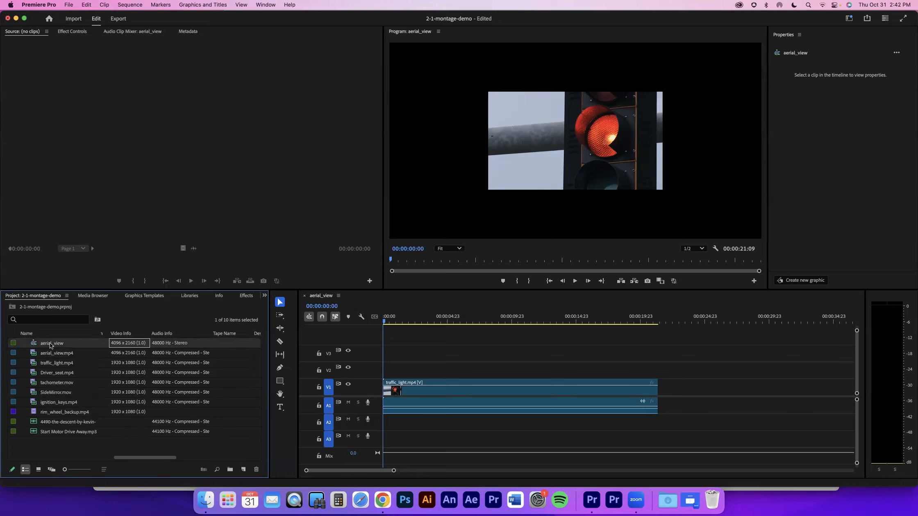
click(49, 365)
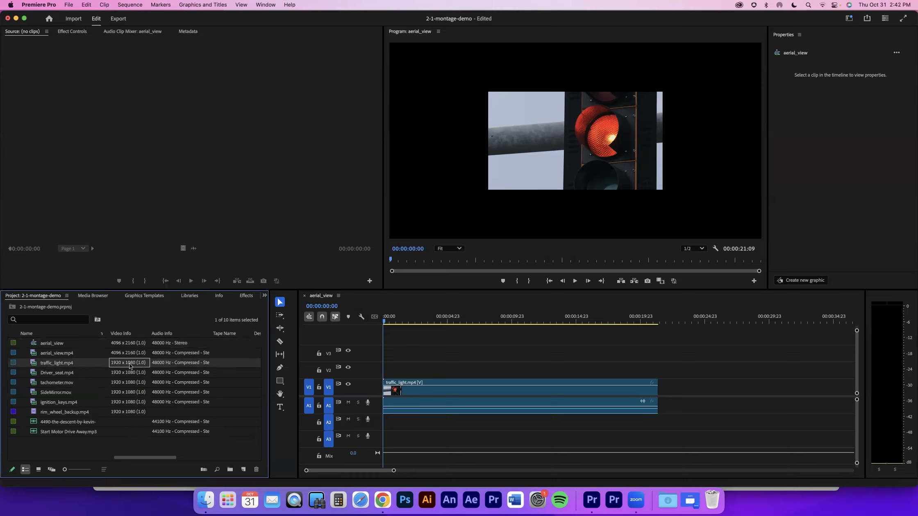
- Compare traffic_light.mp4's frame rate with the sequence's, and inspect how the clip fits the frame in the Program monitor
scroll(130, 365, left, 10)
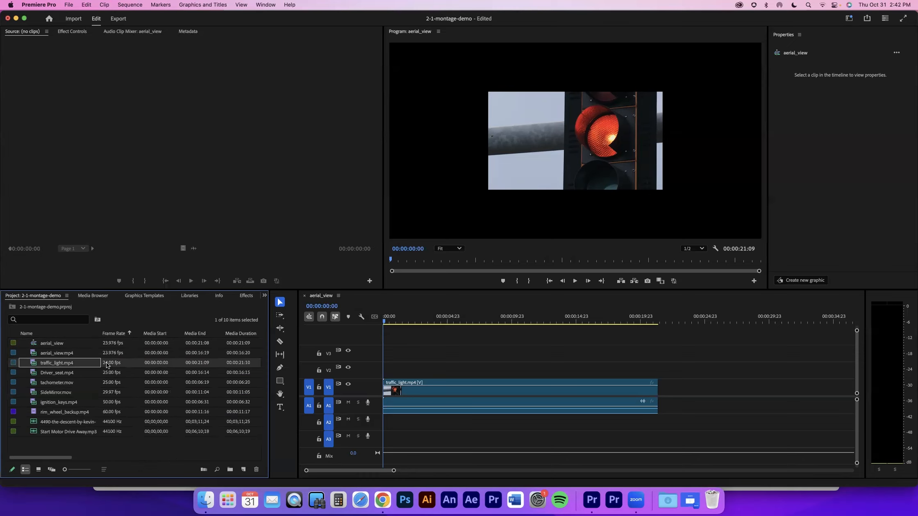
click(109, 363)
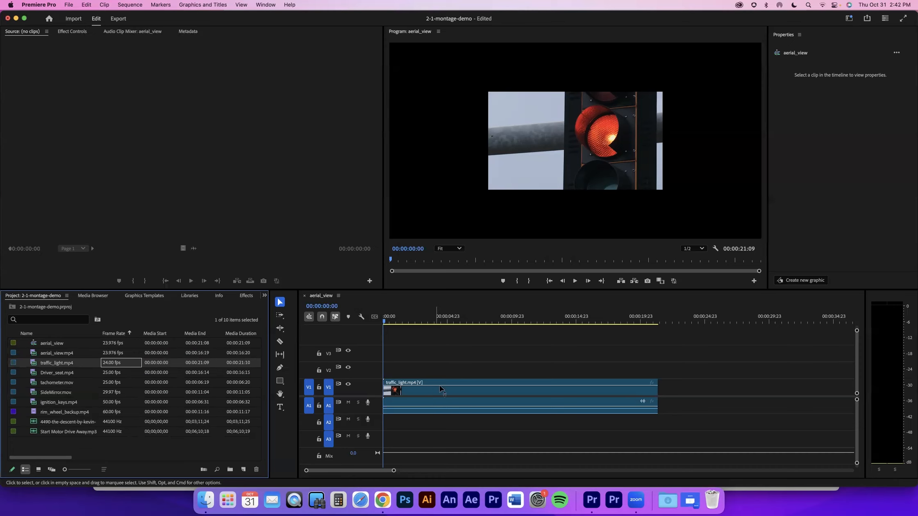
click(113, 344)
click(113, 364)
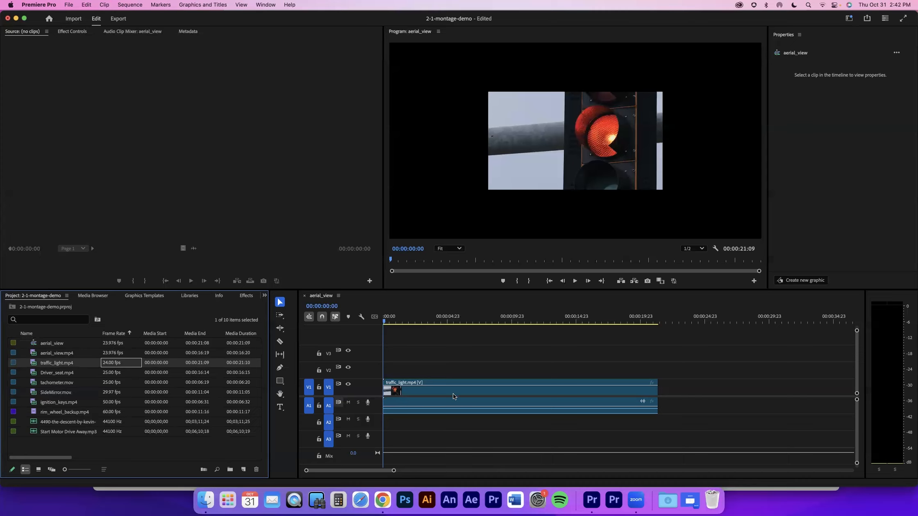
click(567, 140)
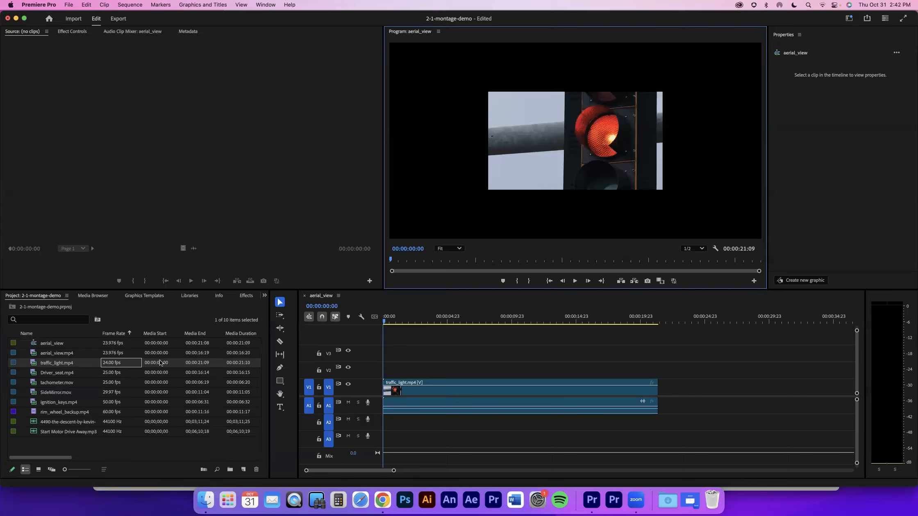
- Recheck aerial_view.mp4's video info and add the clip to track V1 directly after traffic_light.mp4
scroll(159, 363, right, 5)
scroll(151, 364, right, 3)
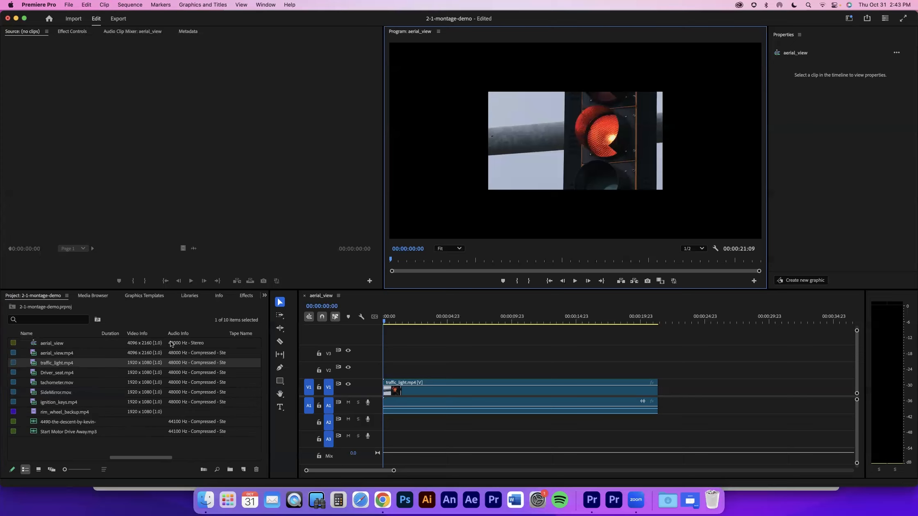
click(138, 354)
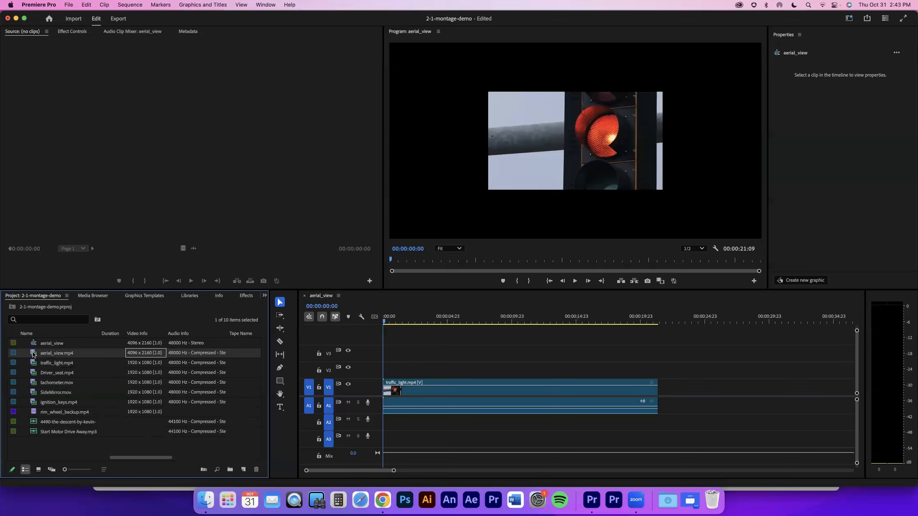
drag(34, 354, 668, 376)
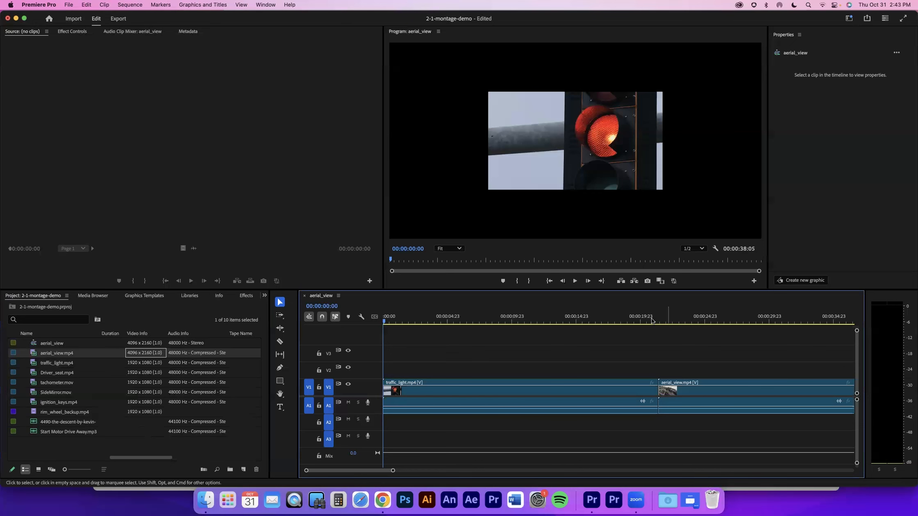
- Scrub across the cut between traffic_light.mp4 and aerial_view.mp4 to compare their framing, and select the aerial_view.mp4 clip in the timeline
click(657, 321)
click(685, 321)
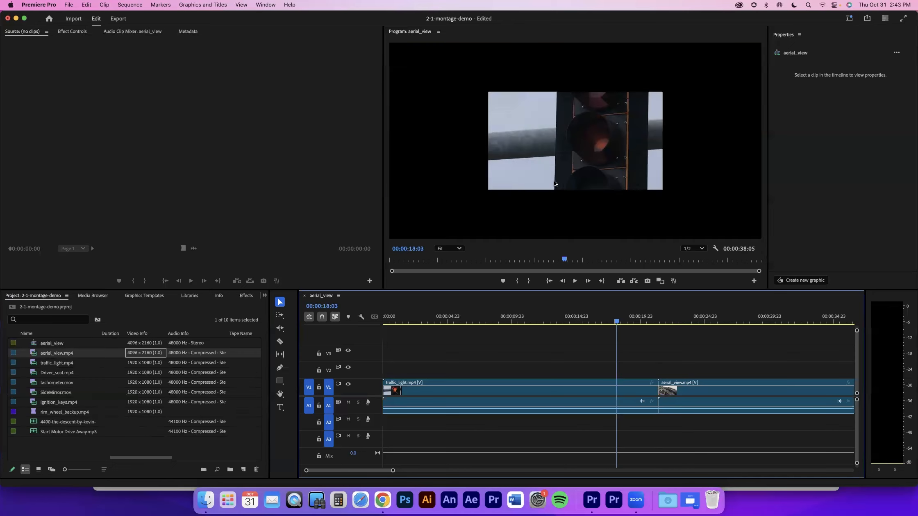
click(728, 389)
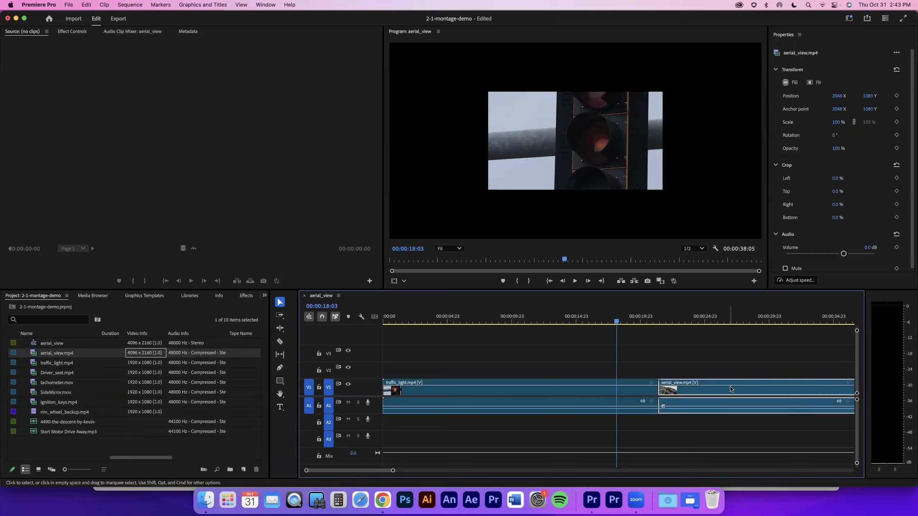
- Remove both clips from the timeline and delete the aerial_view sequence from the project
shift+click(648, 394)
key(Delete)
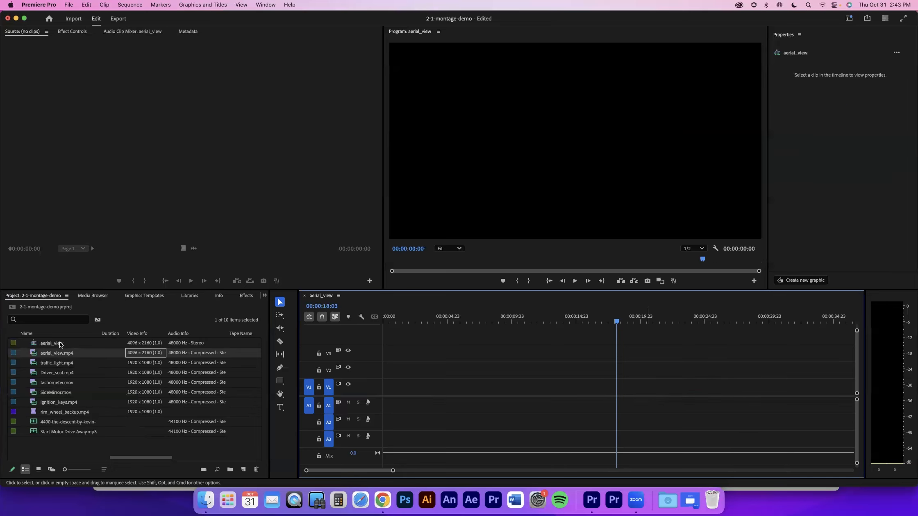
click(46, 345)
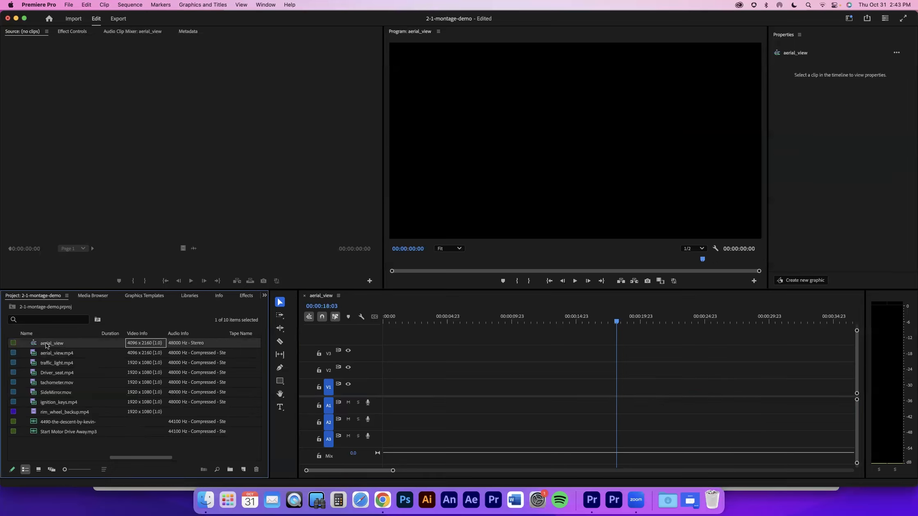
key(Delete)
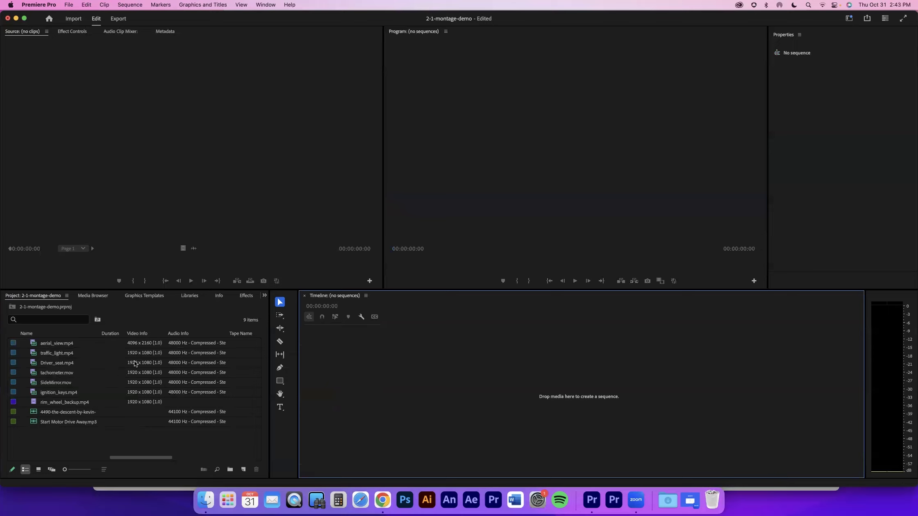
- Compare the frame sizes and frame rates of the imported clips to choose one that suits the new sequence
click(142, 353)
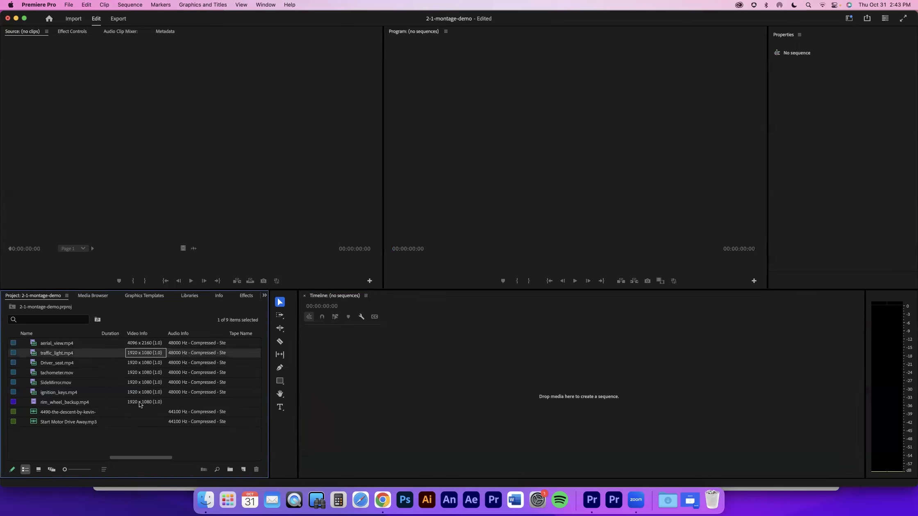
scroll(144, 368, left, 5)
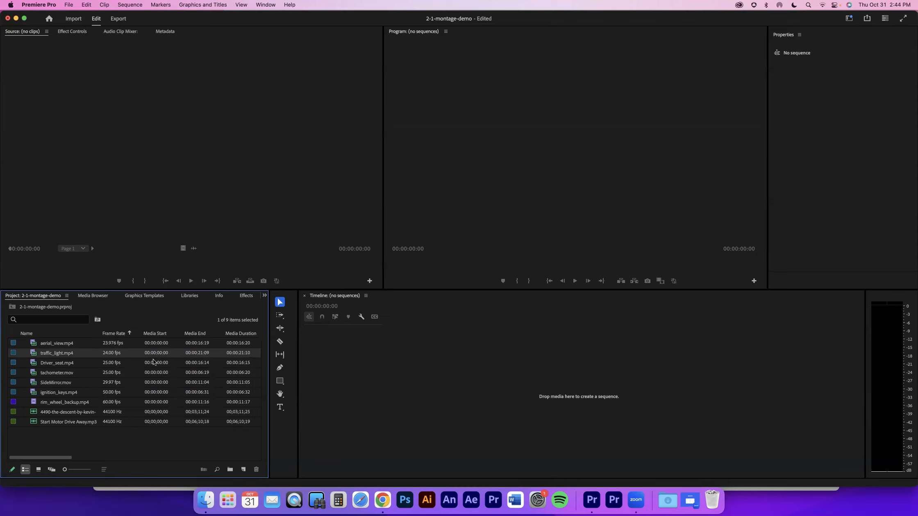
click(109, 398)
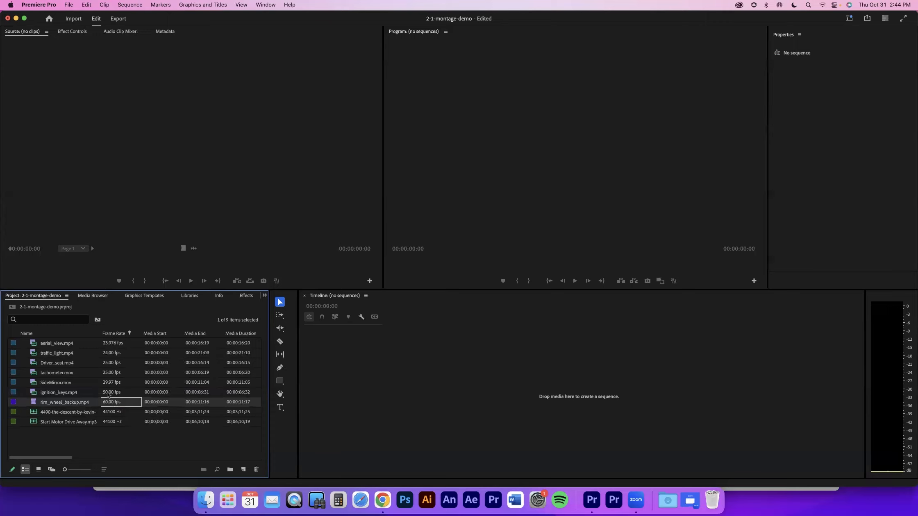
key(Up)
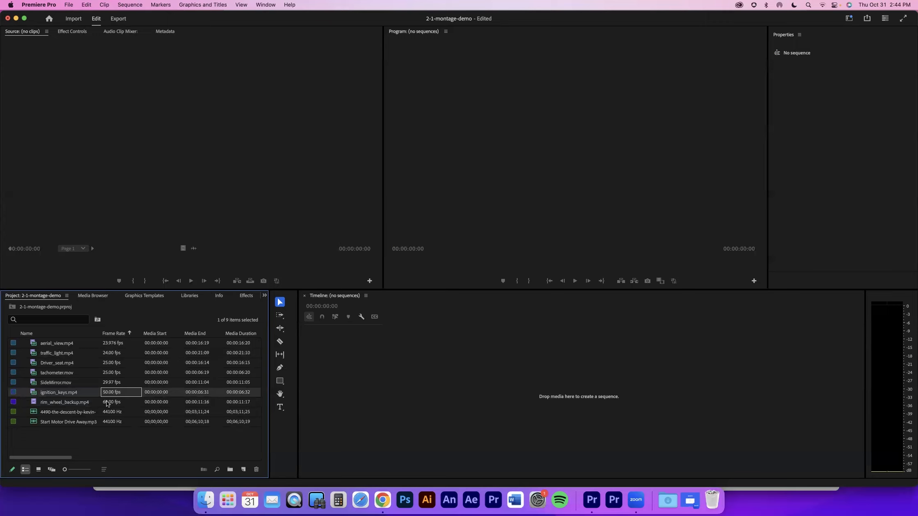
click(109, 403)
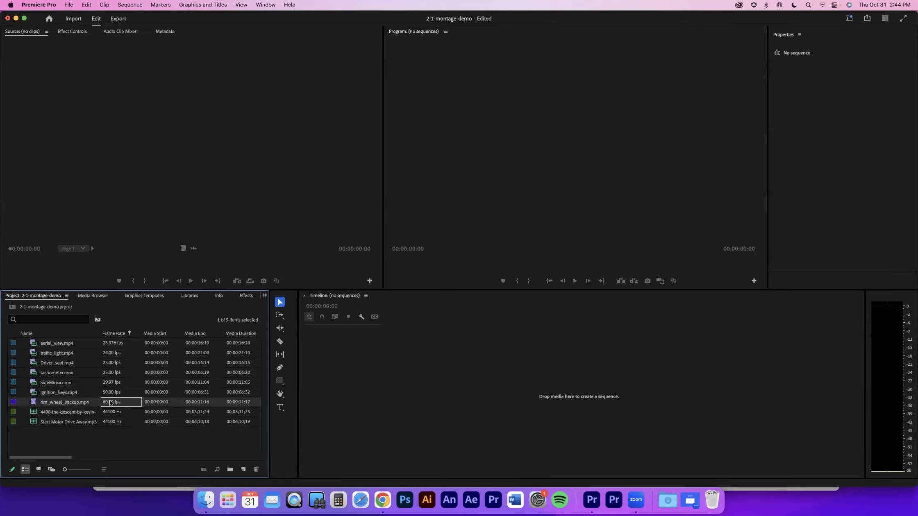
click(119, 355)
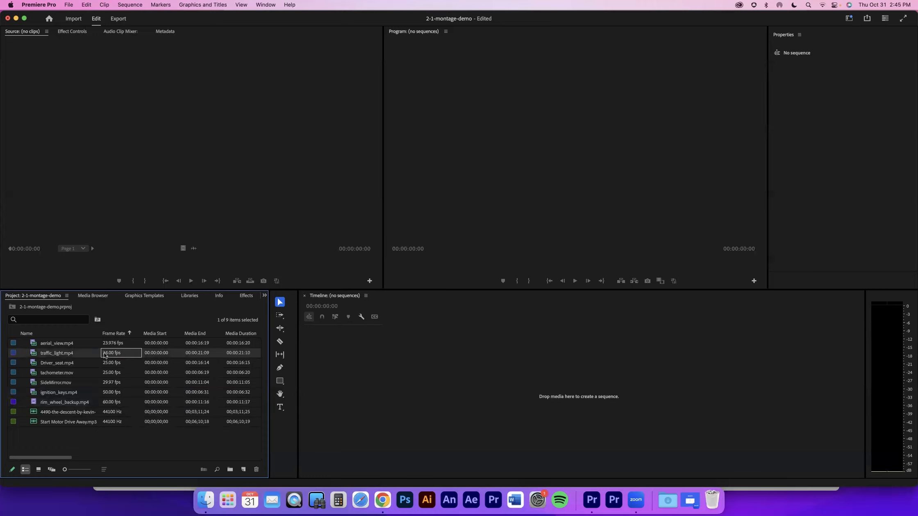
scroll(108, 355, right, 5)
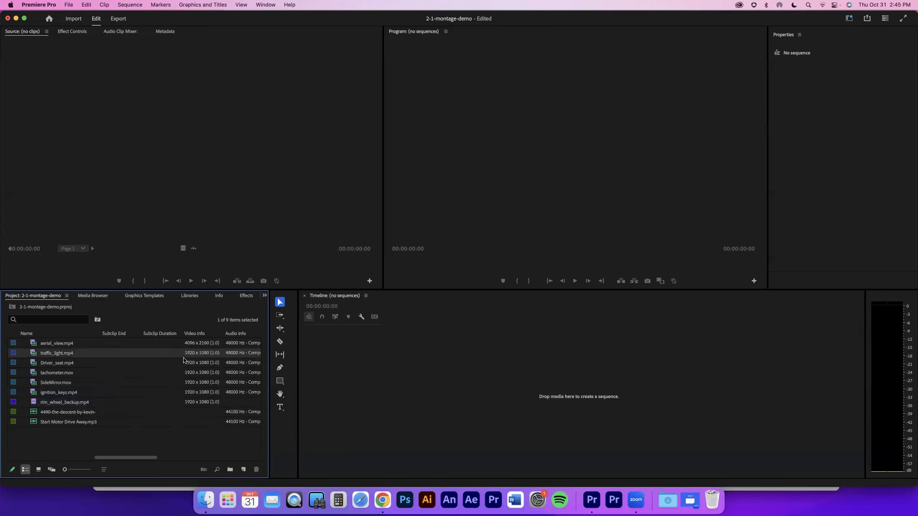
scroll(44, 354, left, 5)
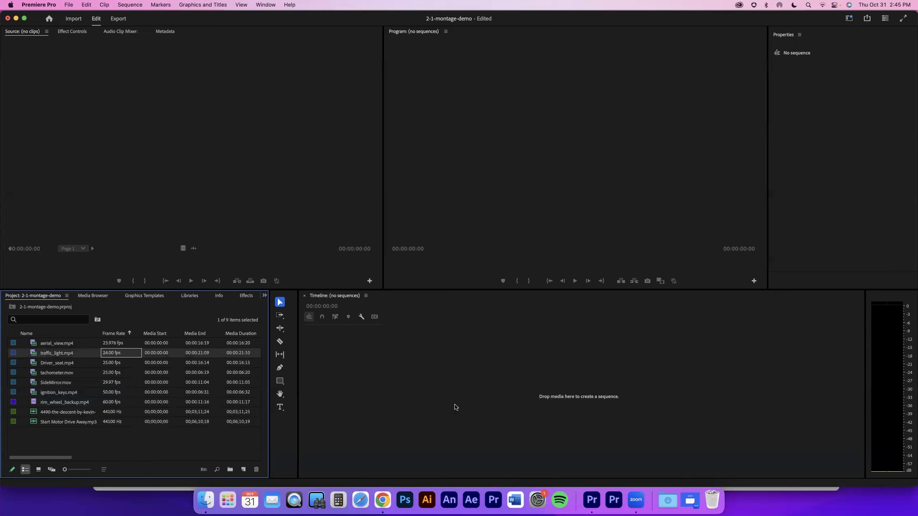
- Create a new sequence from traffic_light.mp4 and rename it montage
drag(43, 354, 441, 375)
double_click(43, 353)
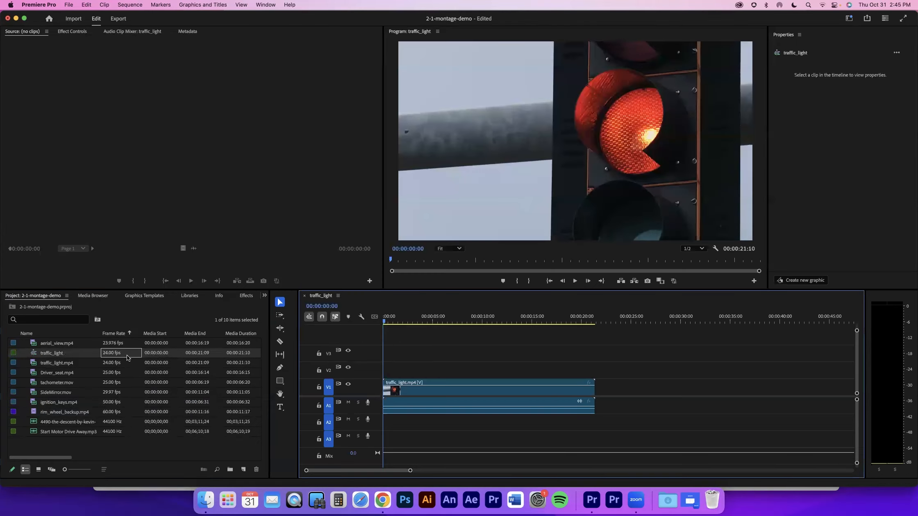
click(51, 357)
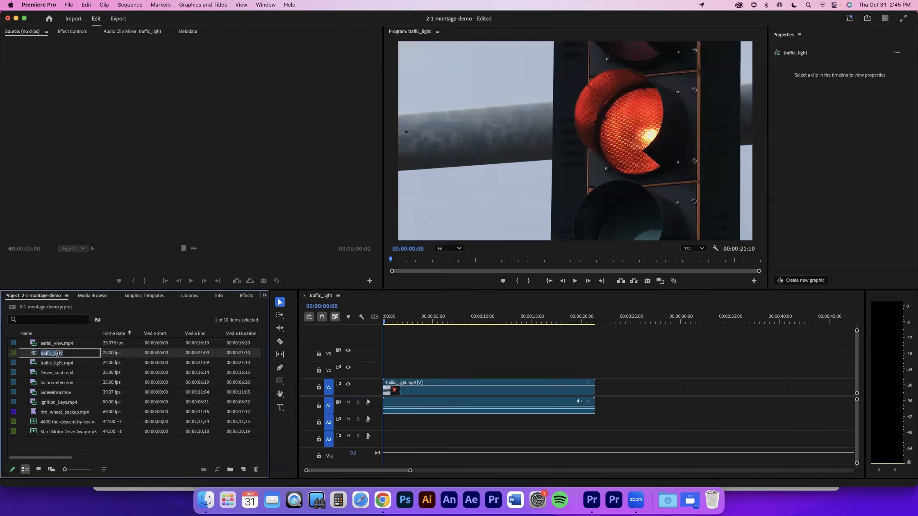
text(montage)
key(Tab)
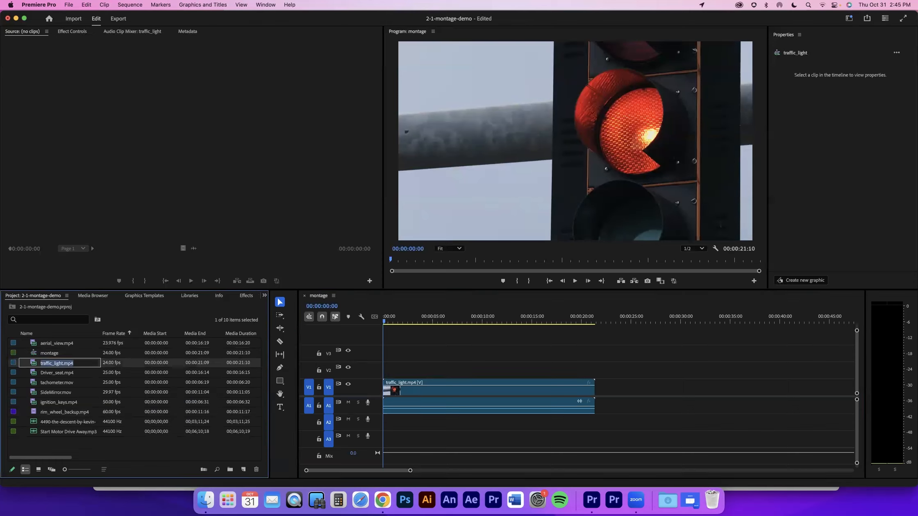
click(56, 355)
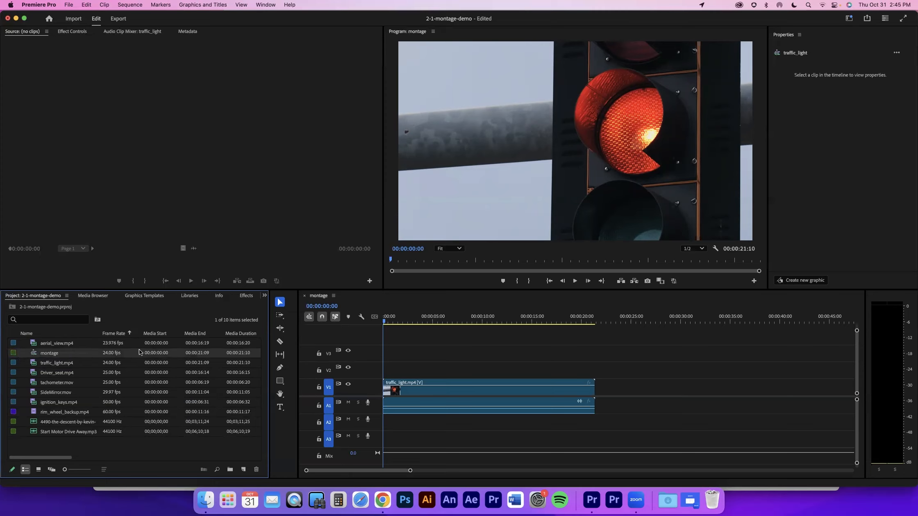
click(139, 6)
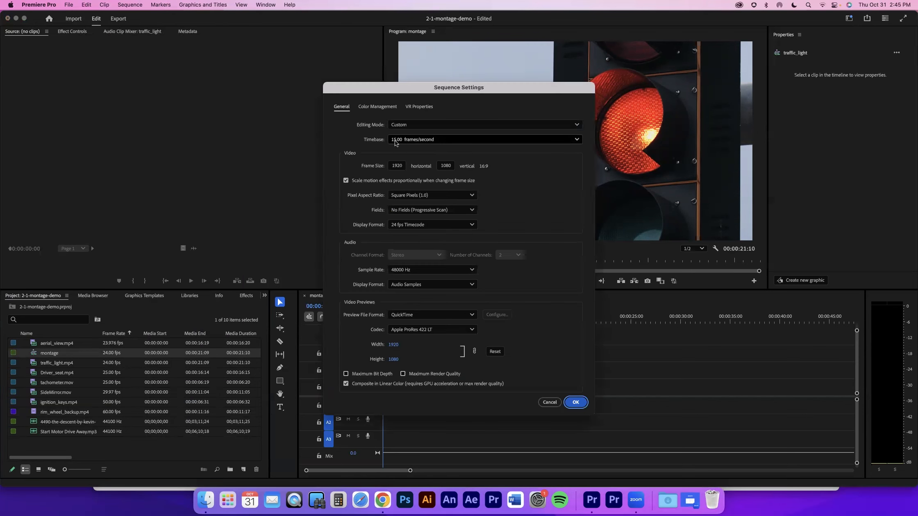
scroll(395, 143, down, 1)
click(569, 141)
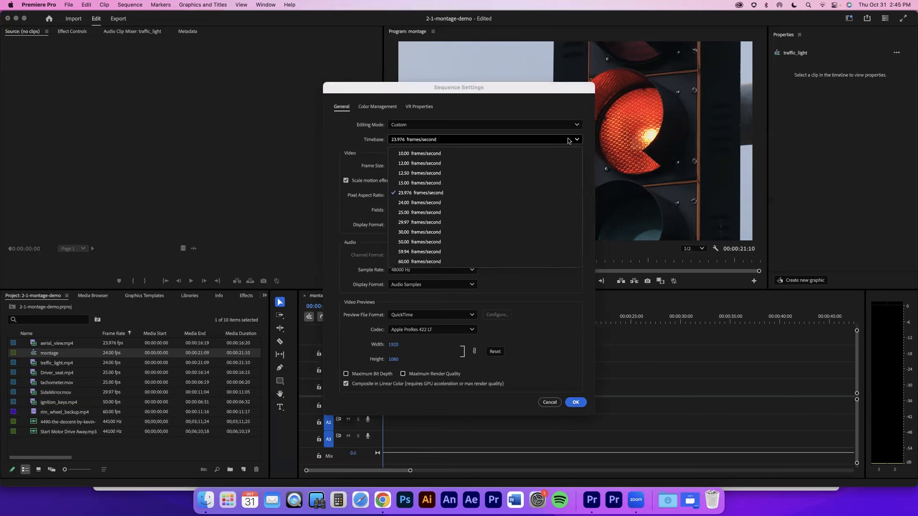
click(556, 404)
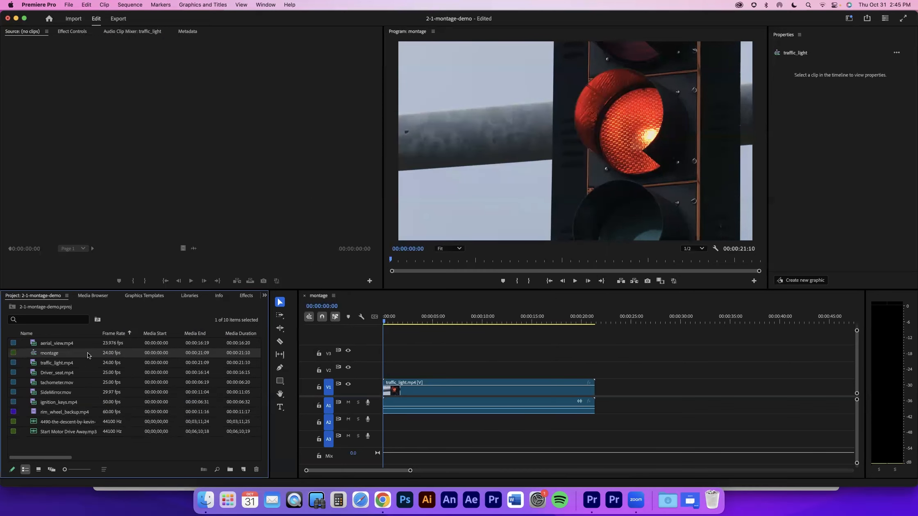
- Review the timebase and frame size in the montage sequence's settings
click(138, 6)
click(130, 16)
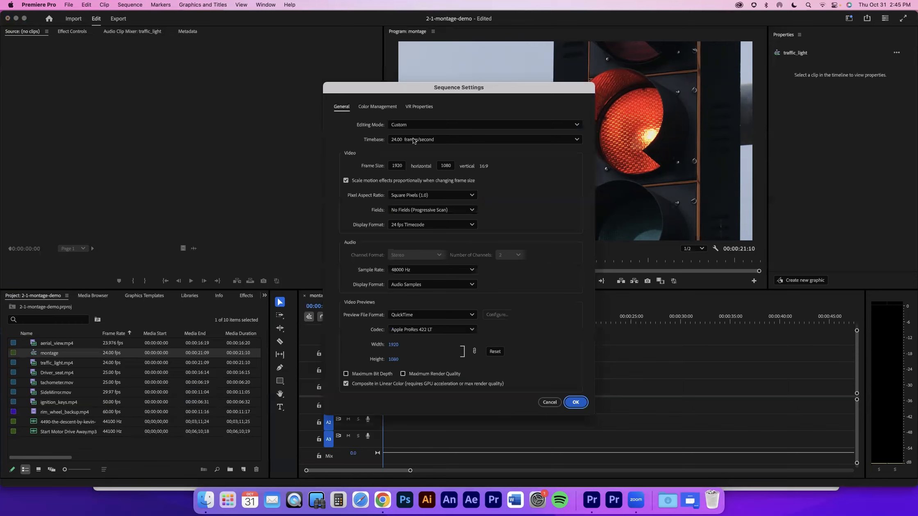
click(443, 167)
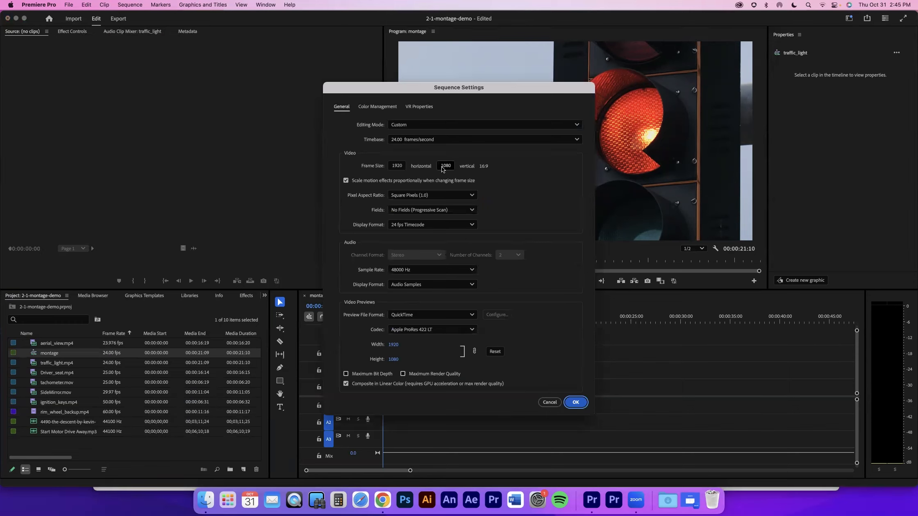
click(572, 404)
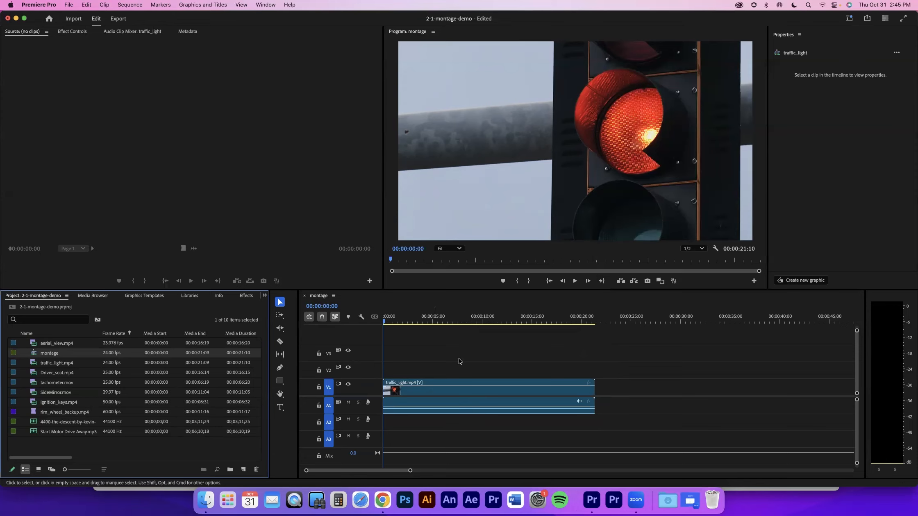
- Delete the traffic_light.mp4 clip from the montage timeline
click(483, 392)
key(Delete)
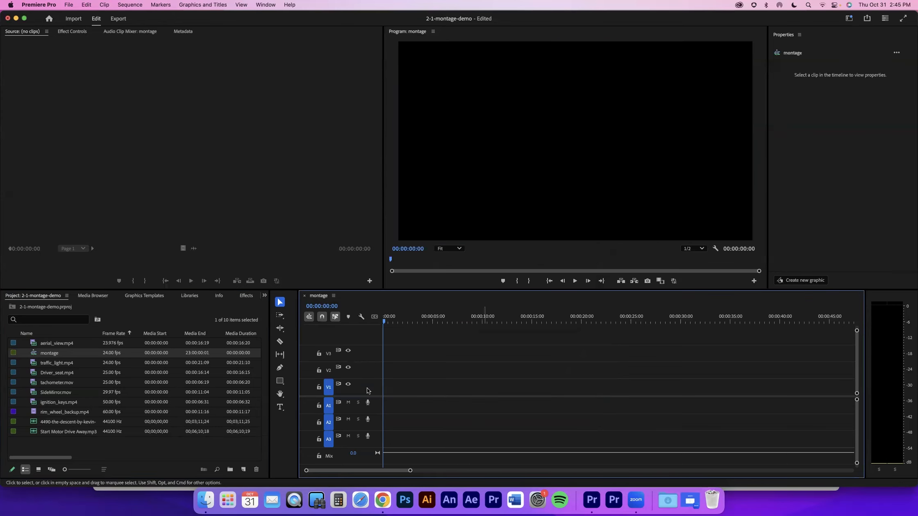
- Open traffic_light.mp4, Driver_seat.mp4 and tachometer.mov one after another in the Source monitor to preview them
click(32, 364)
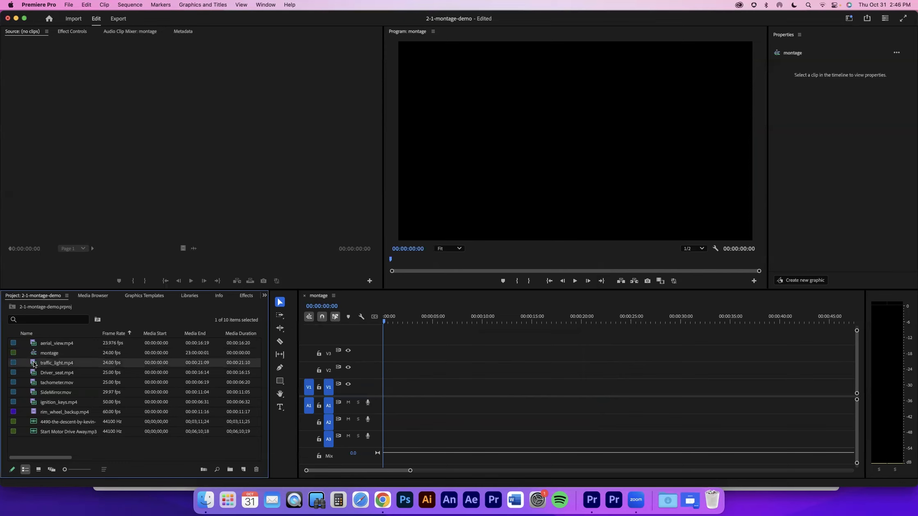
double_click(34, 365)
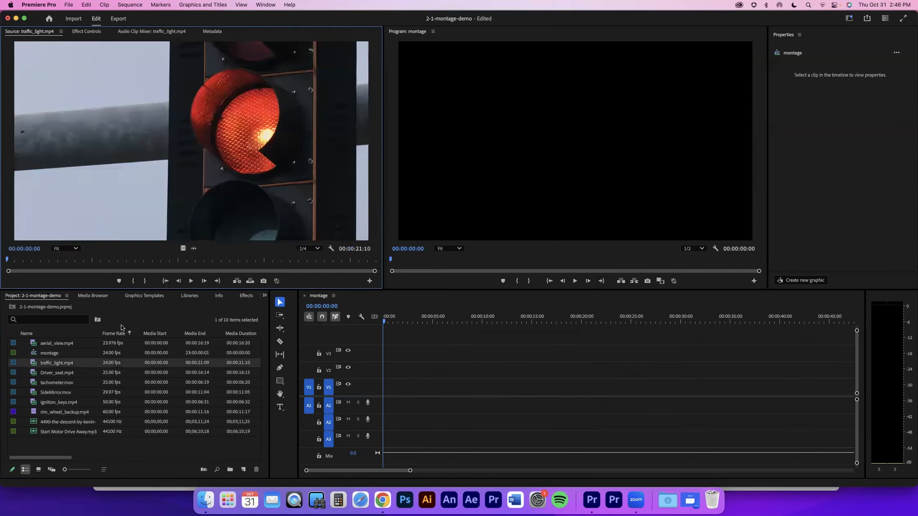
double_click(34, 374)
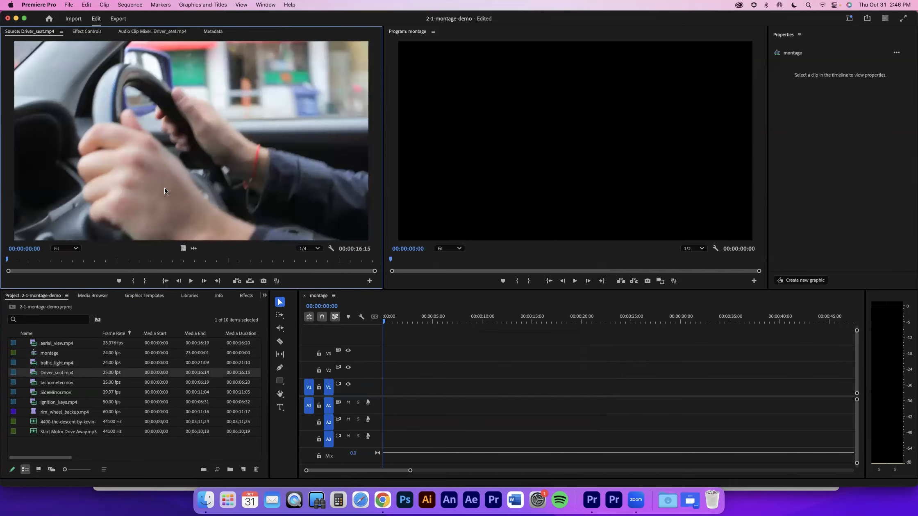
double_click(40, 385)
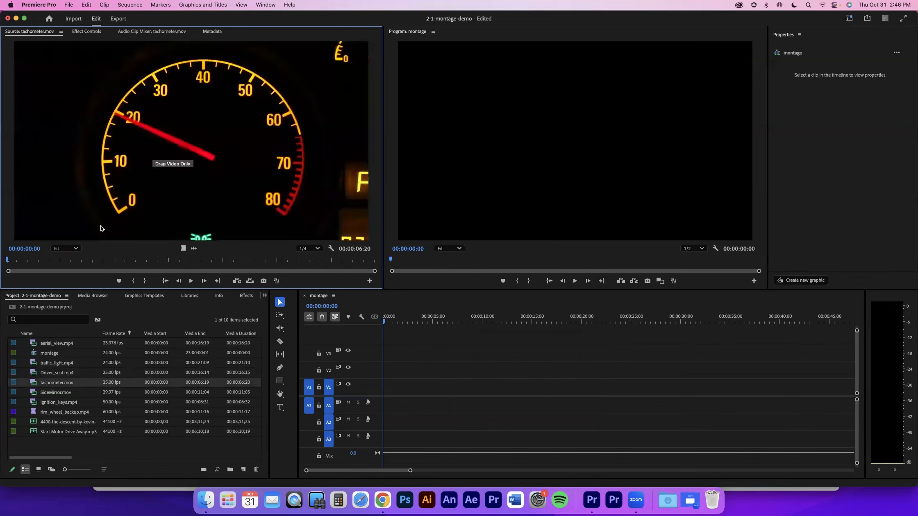
- Open aerial_view.mp4 in the Source monitor, play it and scrub through its footage
click(33, 345)
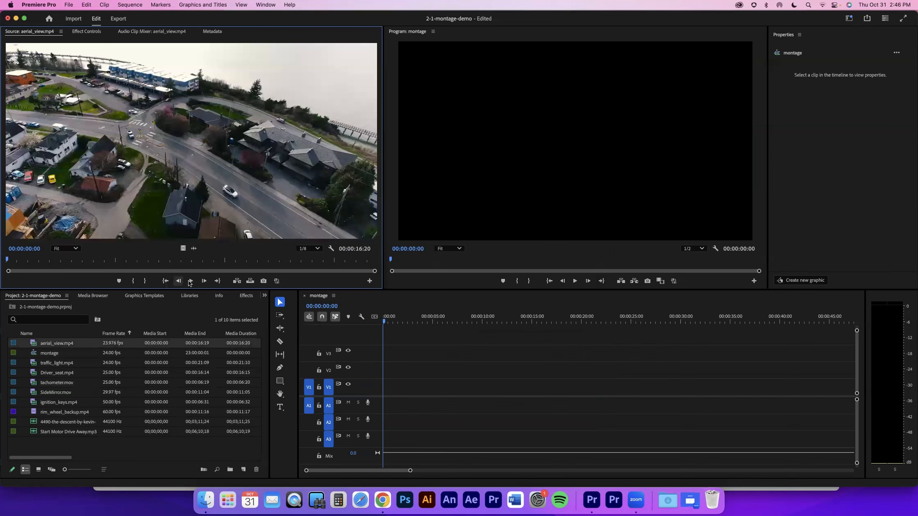
click(191, 281)
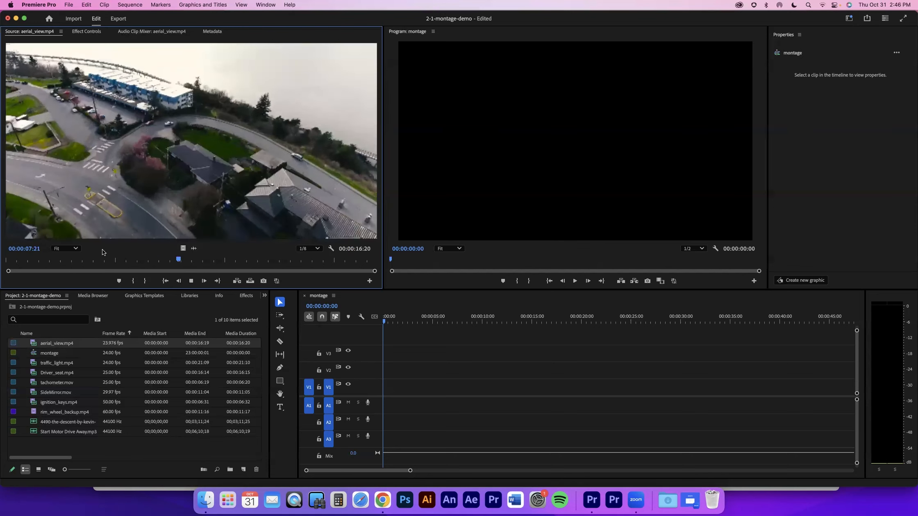
drag(277, 261, 58, 255)
drag(182, 261, 273, 261)
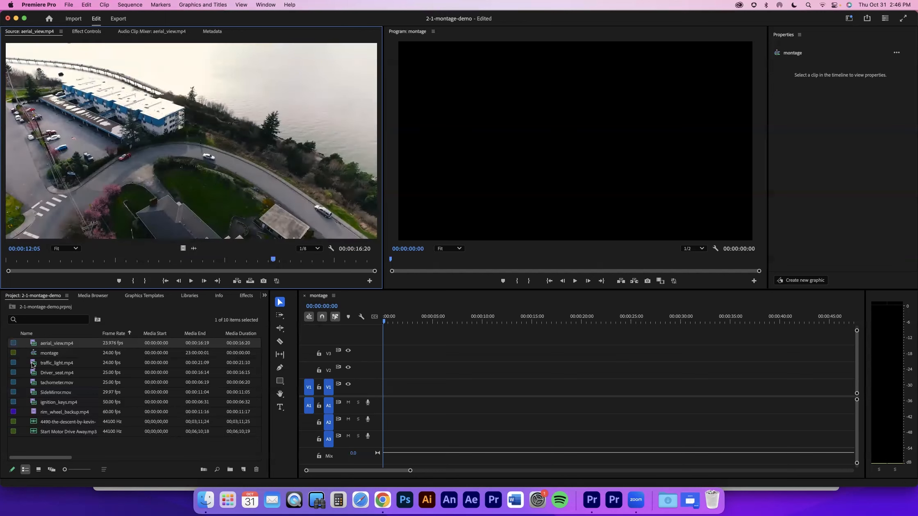
- Open traffic_light.mp4 in the Source monitor and review it by playing it and jumping between several points
double_click(33, 365)
click(191, 281)
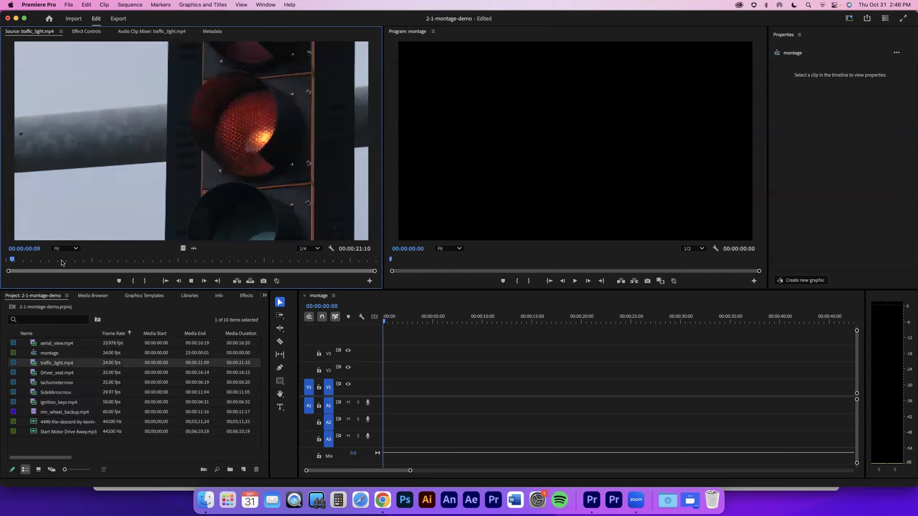
click(79, 260)
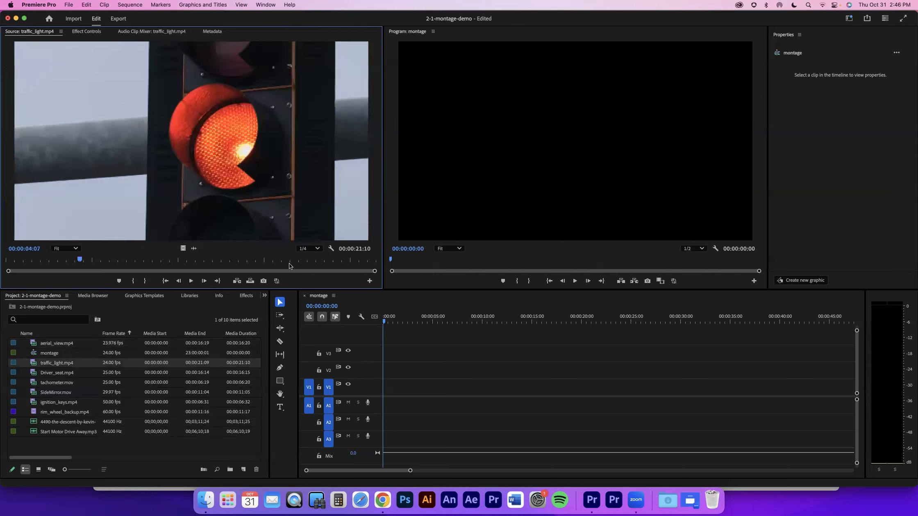
click(295, 264)
click(67, 261)
click(189, 281)
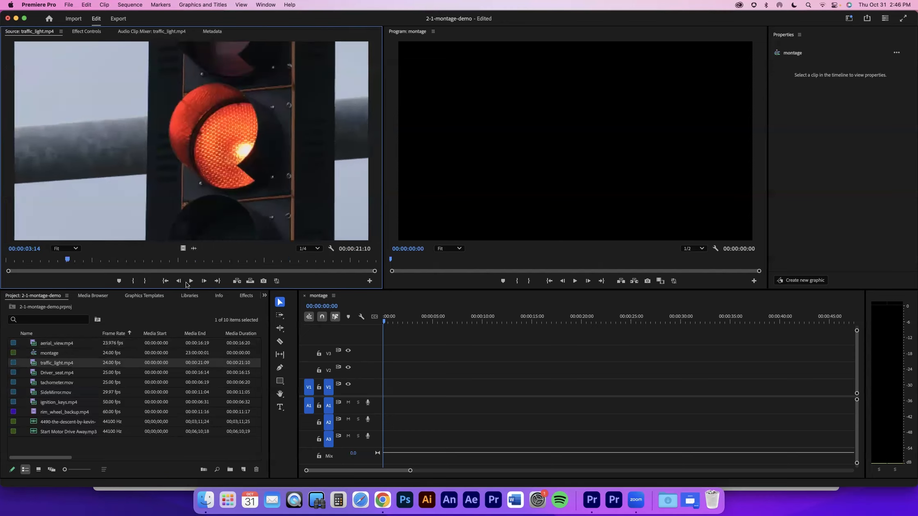
click(188, 282)
- Open Driver_seat.mp4 in the Source monitor and preview it by playing it and jumping between several points
double_click(34, 374)
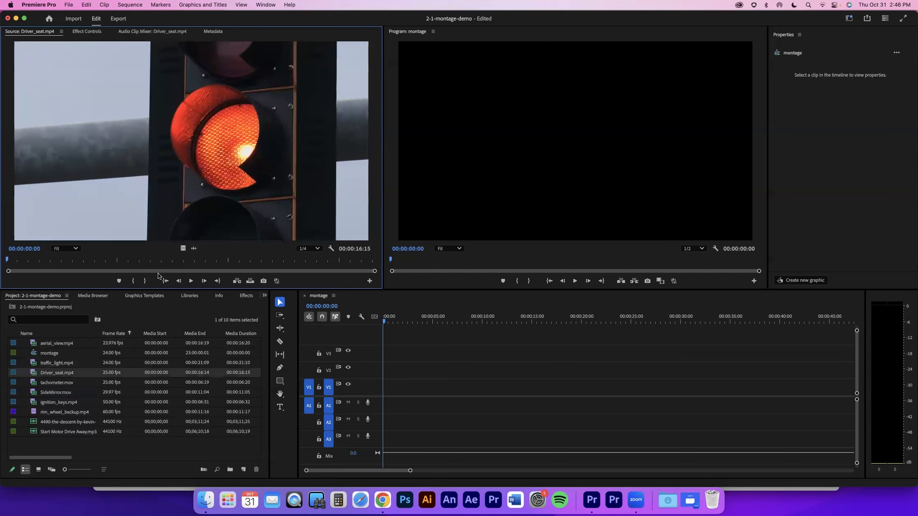
click(190, 281)
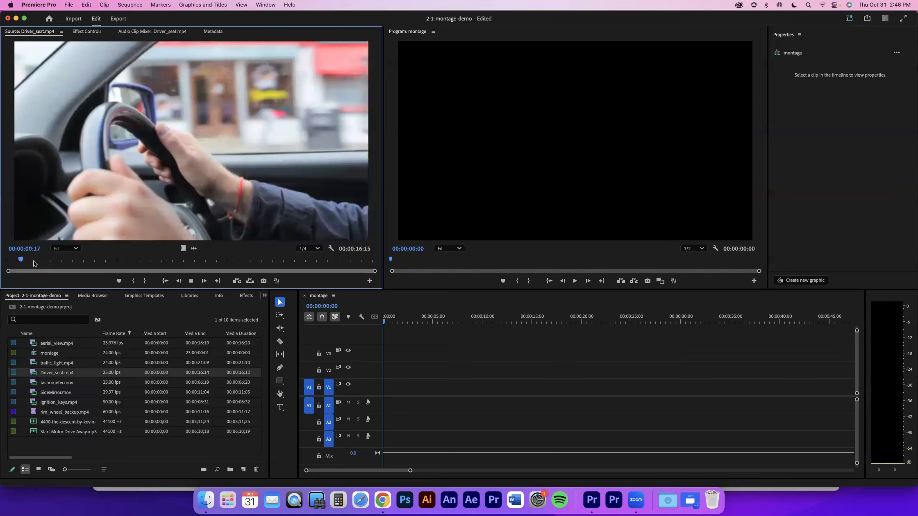
click(267, 262)
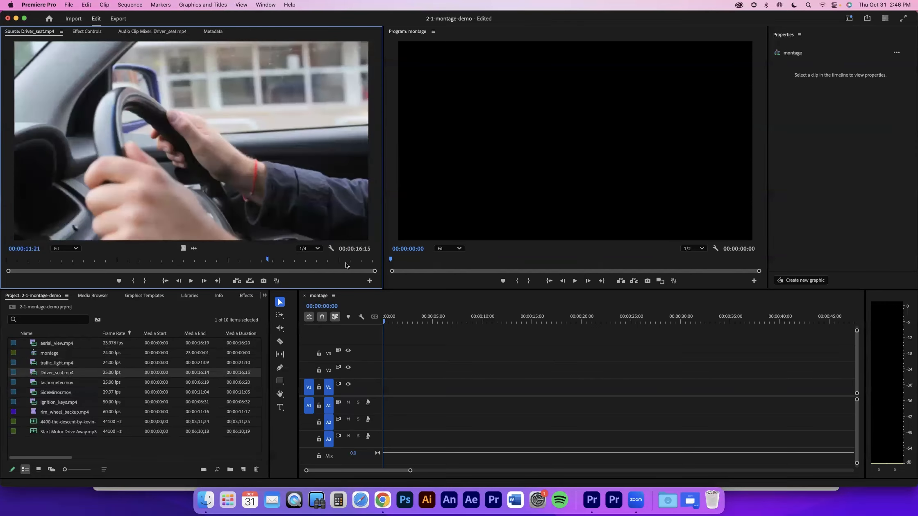
click(176, 260)
- Open tachometer.mov in the Source monitor and scrub through its footage
double_click(35, 386)
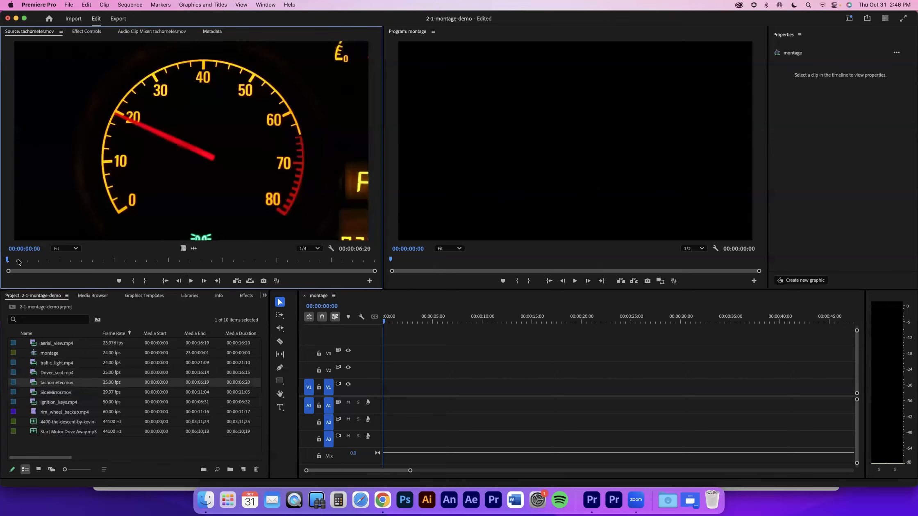
click(140, 260)
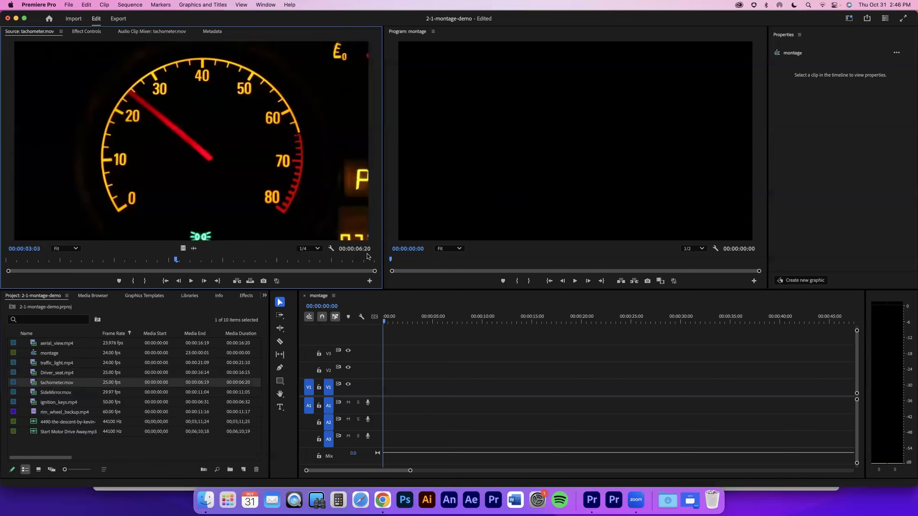
click(122, 259)
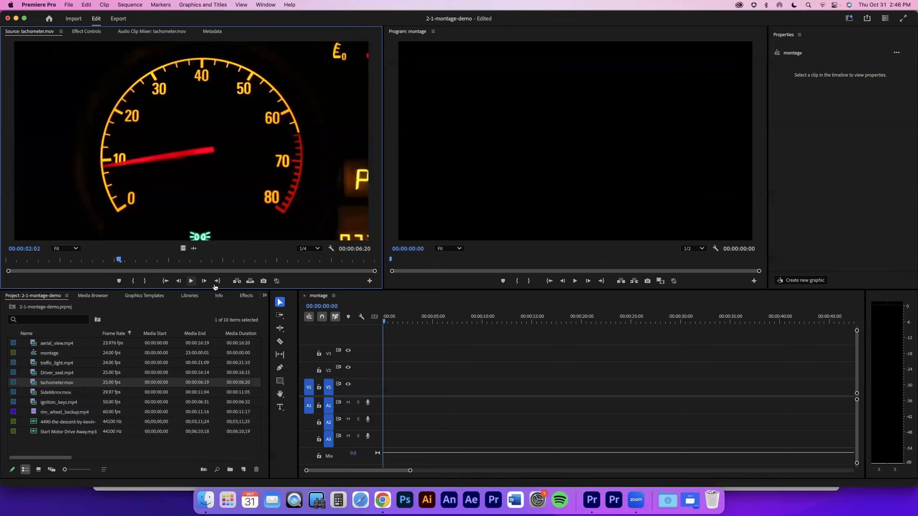
- Switch to the Unit 2, Lesson 1 page in Chrome and review the Final video (2.1 Montage) by playing and scrubbing it
key(super+Tab)
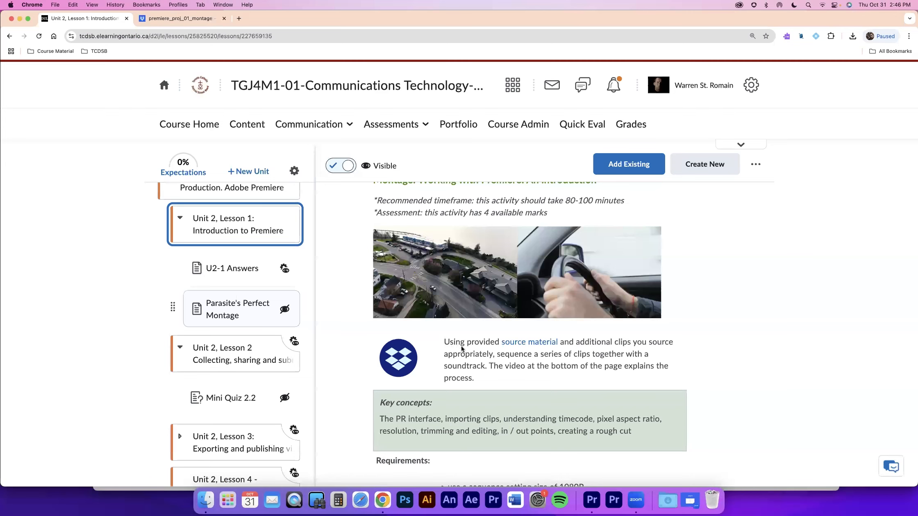
scroll(461, 346, down, 10)
scroll(460, 348, down, 10)
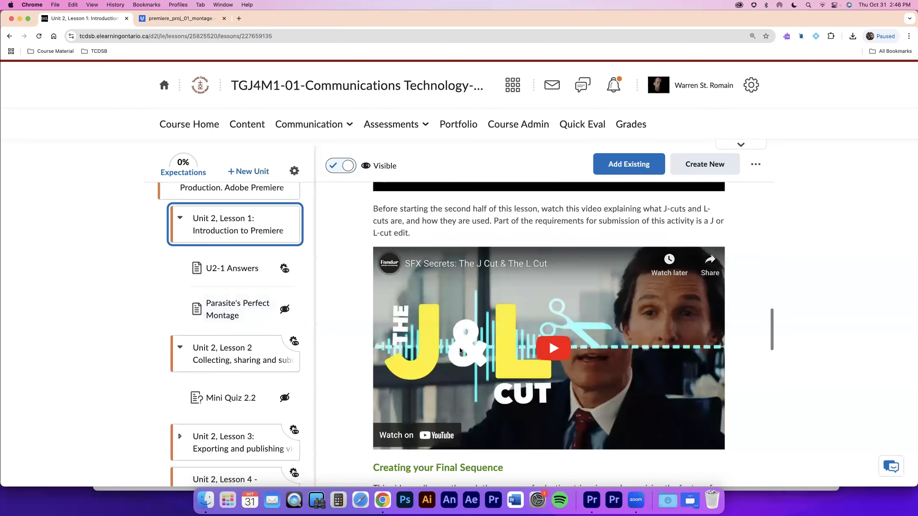
scroll(460, 350, down, 10)
scroll(403, 402, down, 5)
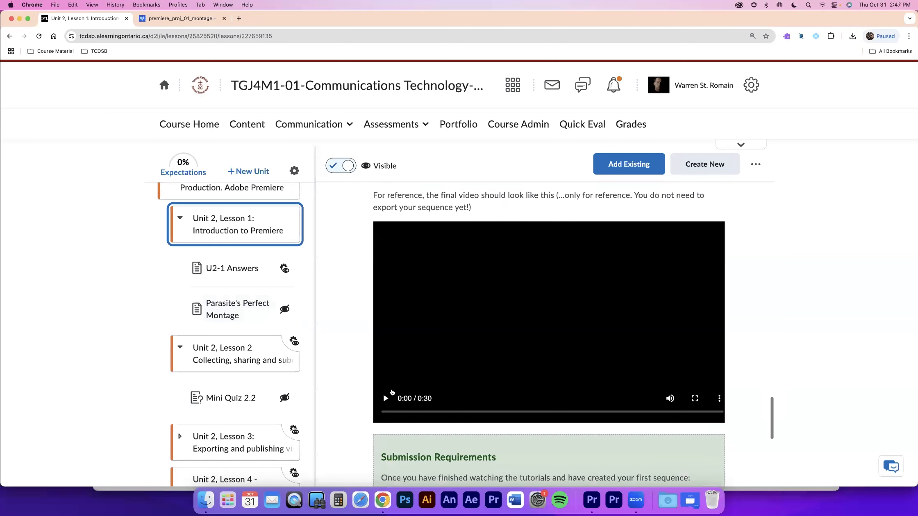
scroll(383, 376, down, 2)
click(385, 374)
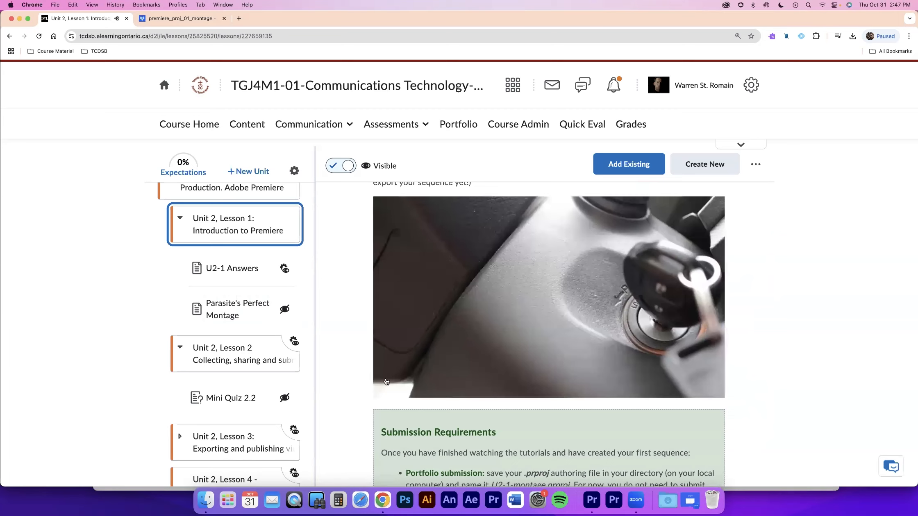
click(385, 376)
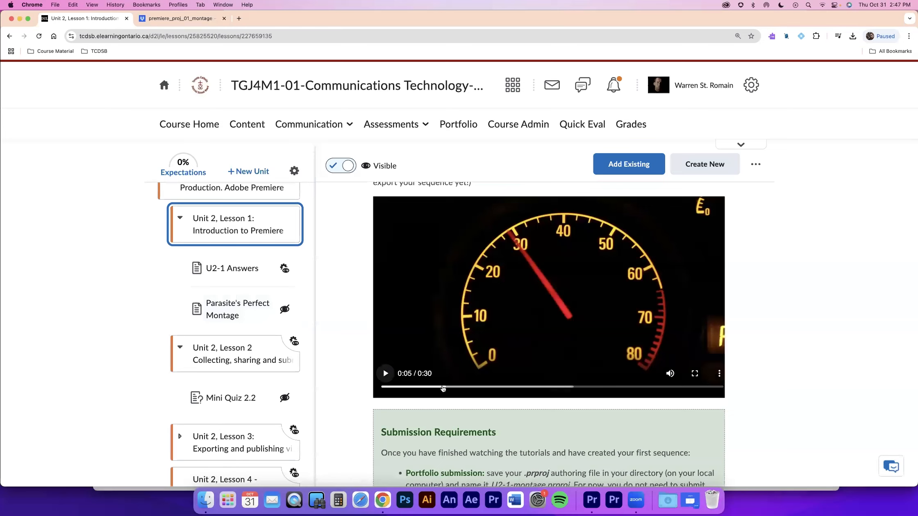
click(409, 387)
drag(417, 388, 604, 390)
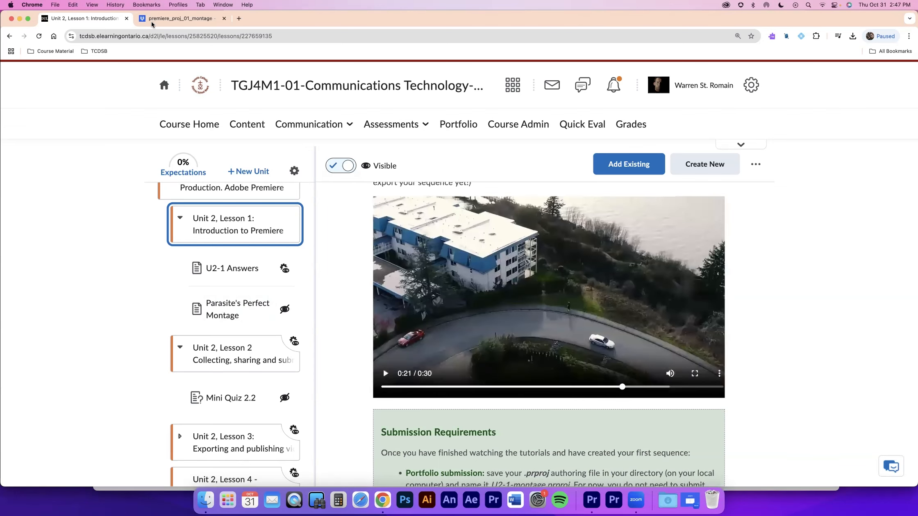
- Return to the activity overview and key concepts on the lesson page, and switch back to Premiere Pro
scroll(410, 237, up, 5)
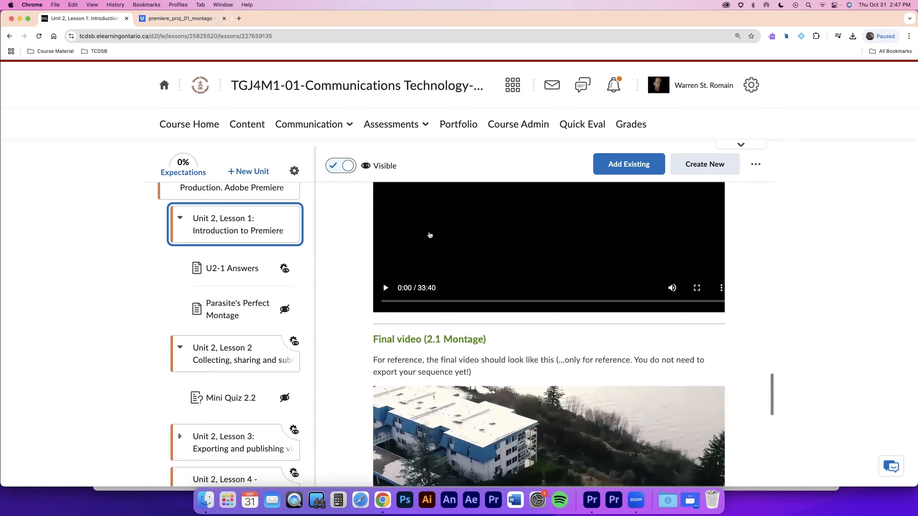
scroll(428, 234, up, 5)
scroll(437, 244, up, 5)
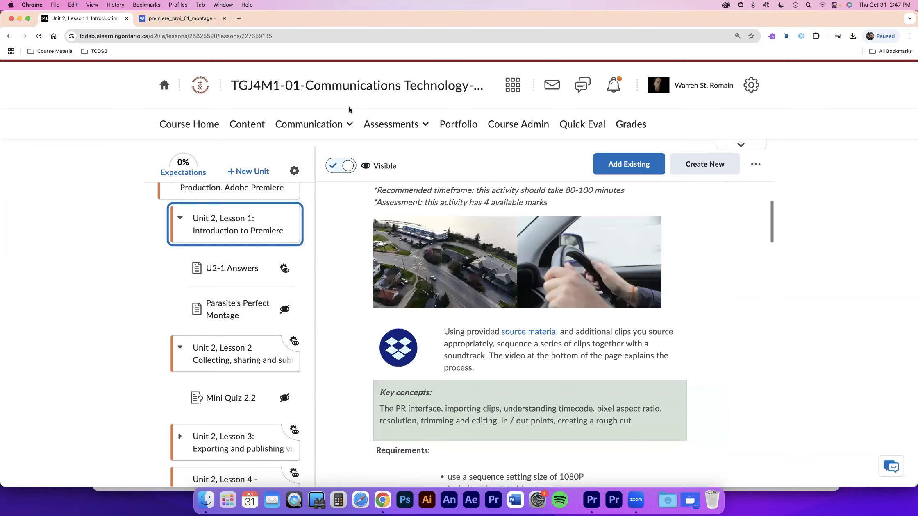
scroll(349, 110, up, 2)
key(super+Tab)
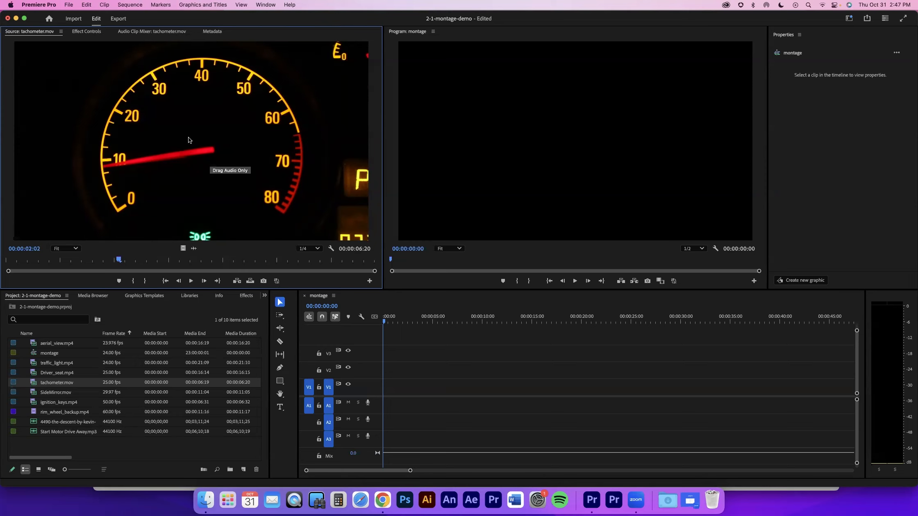
scroll(191, 150, down, 1)
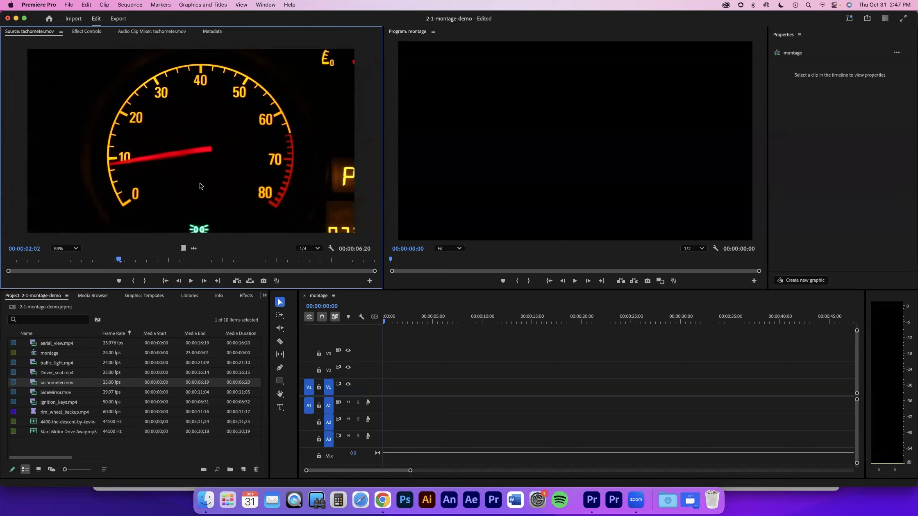
- Try placing tachometer.mov on V1 of the montage timeline with the existing sequence settings kept, and undo the placement
drag(36, 384, 430, 390)
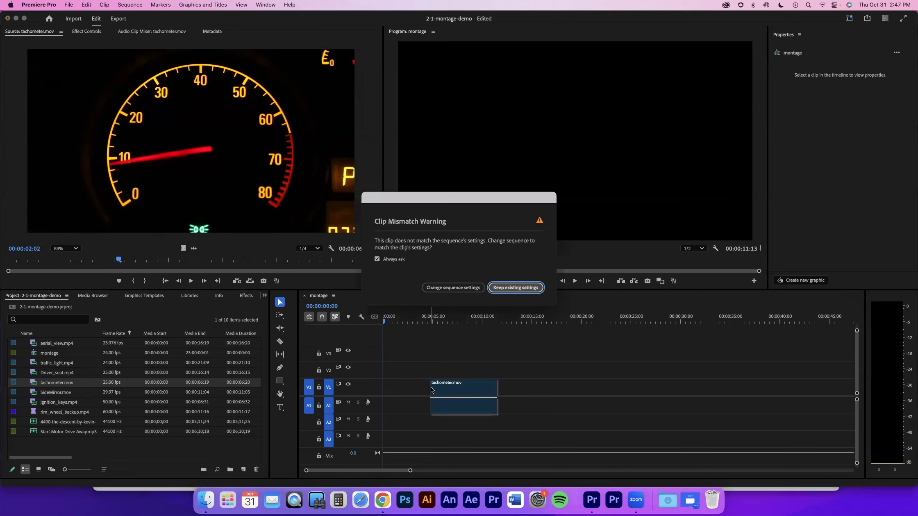
click(515, 287)
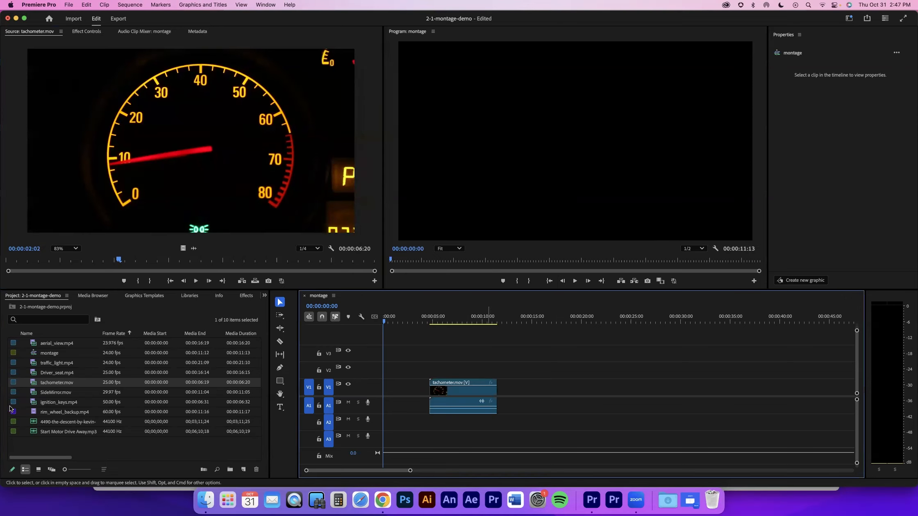
key(super+z)
- Try placing rim_wheel_backup.mp4 on V1 of the montage timeline with the existing sequence settings kept, and undo the placement
drag(24, 413, 448, 385)
click(491, 288)
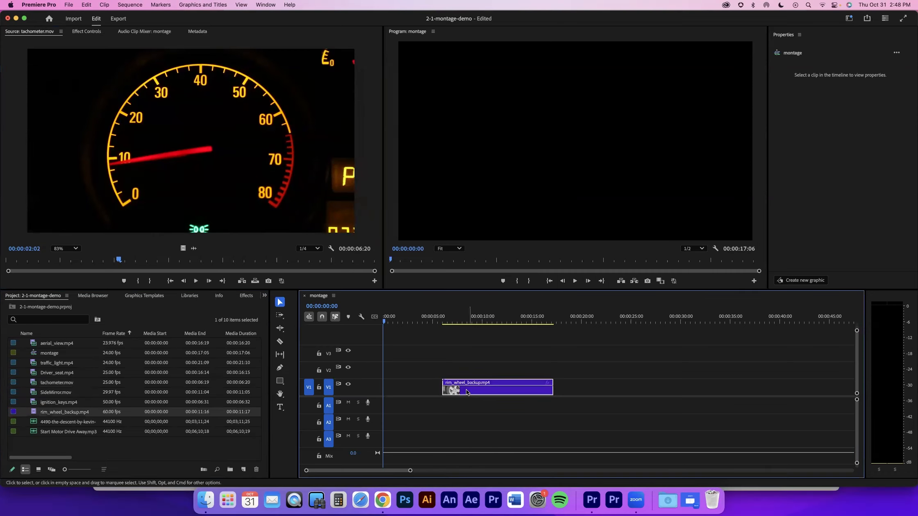
key(super+z)
drag(36, 423, 4, 401)
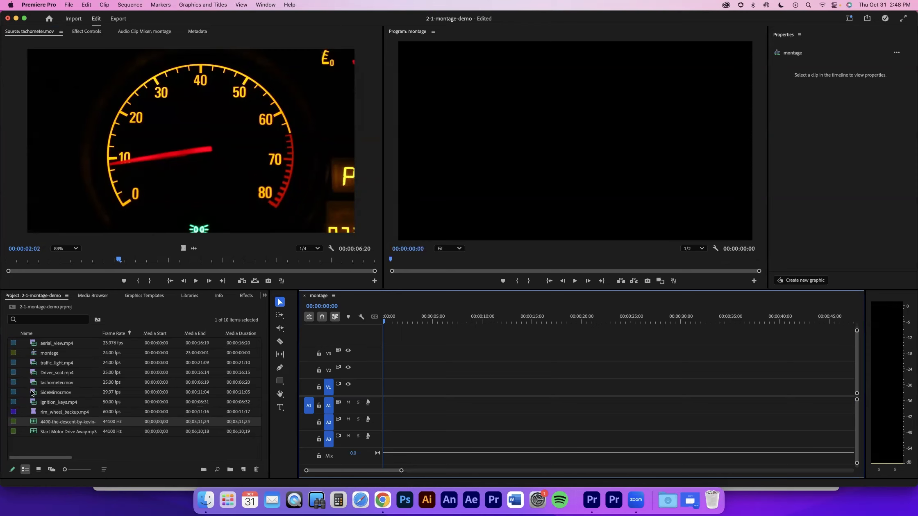
- Load ignition_keys.mp4 into the Source monitor and play it to about 00:00:03:13
drag(34, 404, 203, 177)
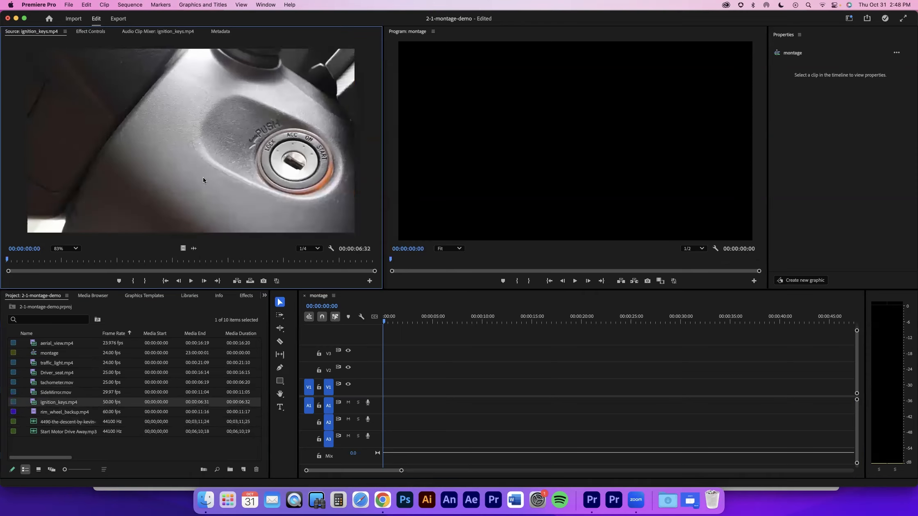
click(190, 281)
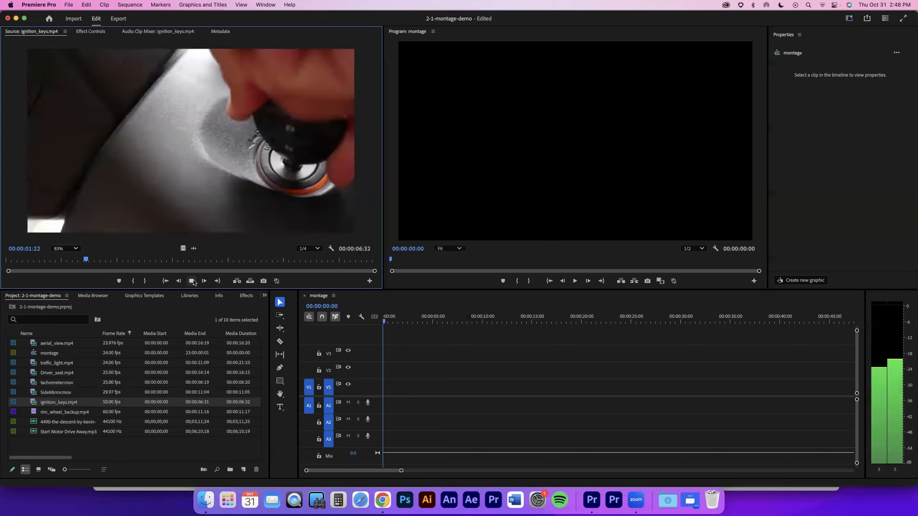
click(191, 281)
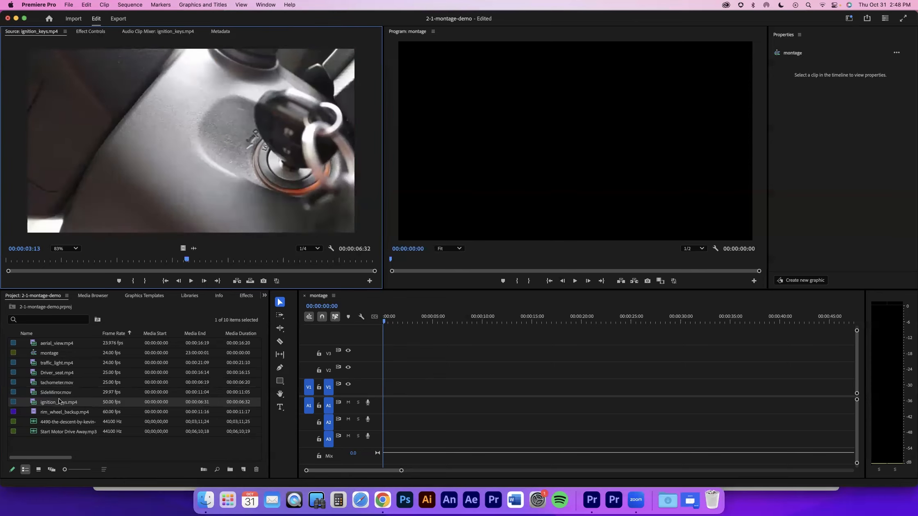
- Try adding ignition_keys.mp4 from the project bin to the montage timeline, keeping the existing sequence settings, and undo it
drag(61, 404, 408, 387)
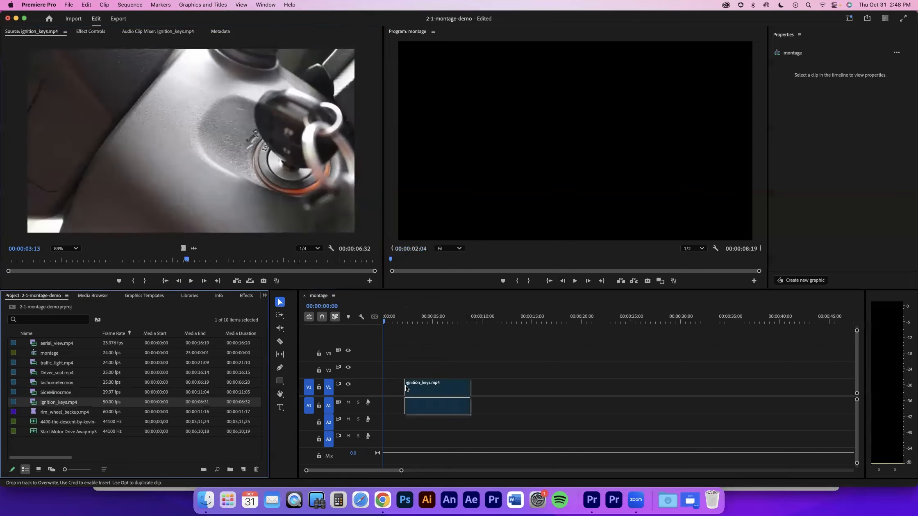
click(512, 287)
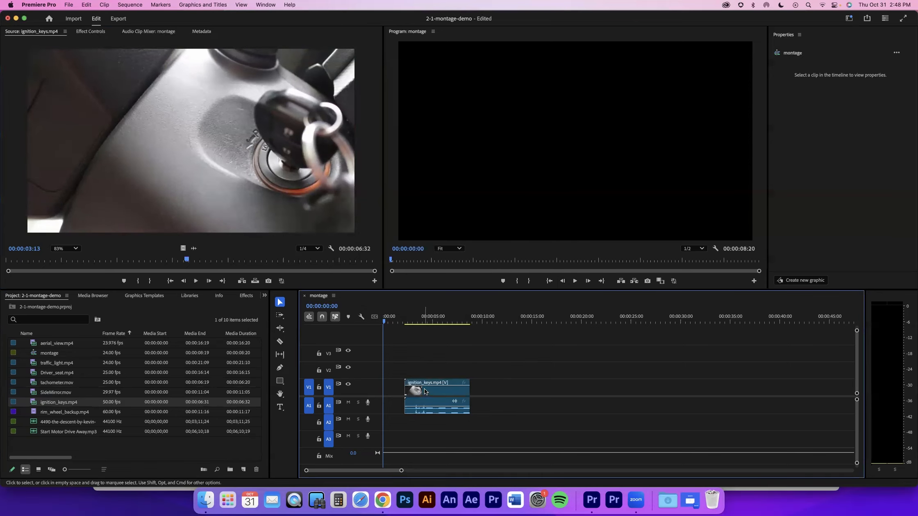
key(super+z)
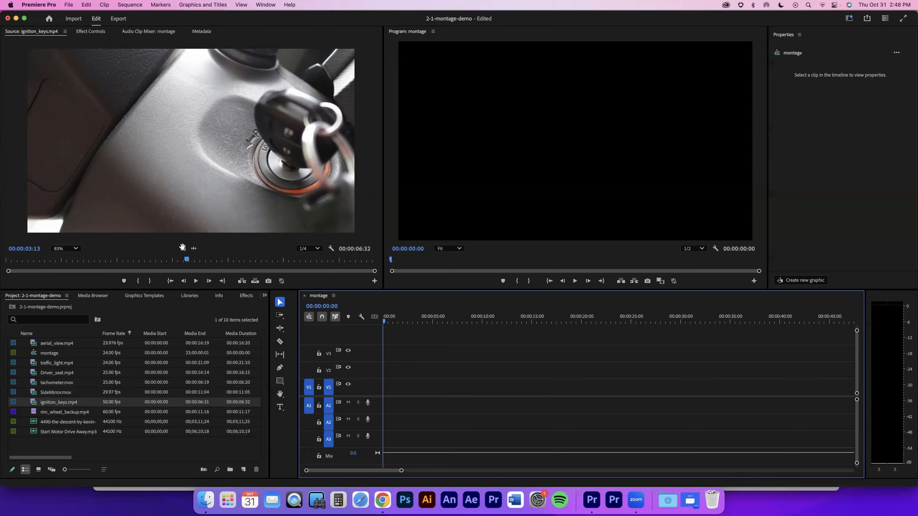
- Try adding only the video of ignition_keys.mp4 to V1 and only its audio to A1, undoing each placement
drag(192, 248, 414, 391)
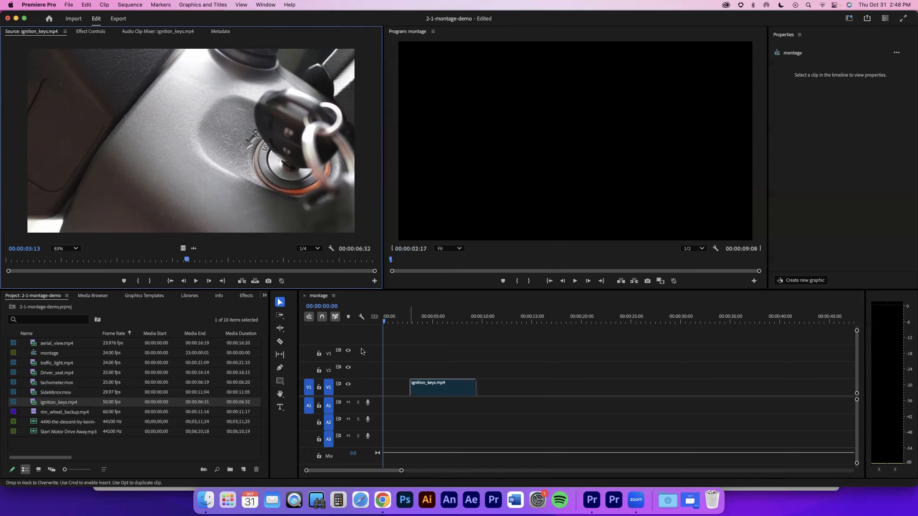
key(Return)
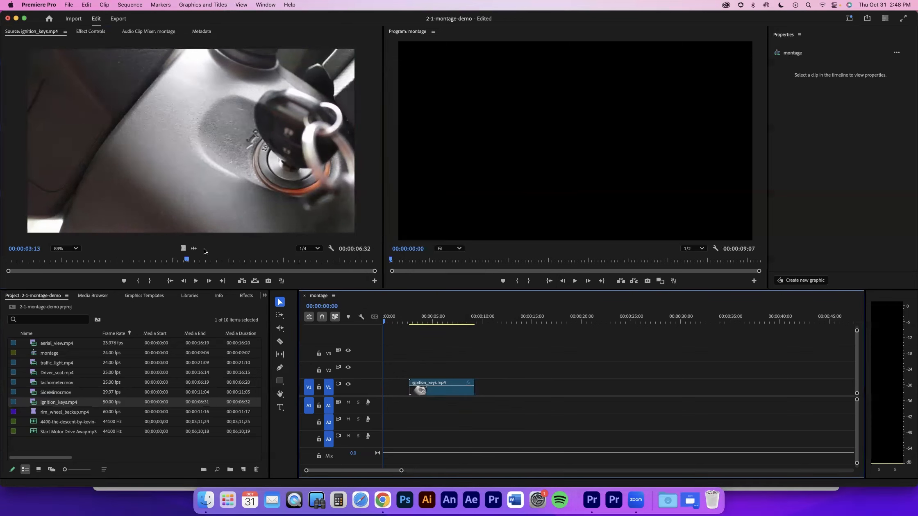
mouse_move(455, 412)
mouse_down()
mouse_move(444, 406)
mouse_move(454, 395)
mouse_move(459, 412)
mouse_up()
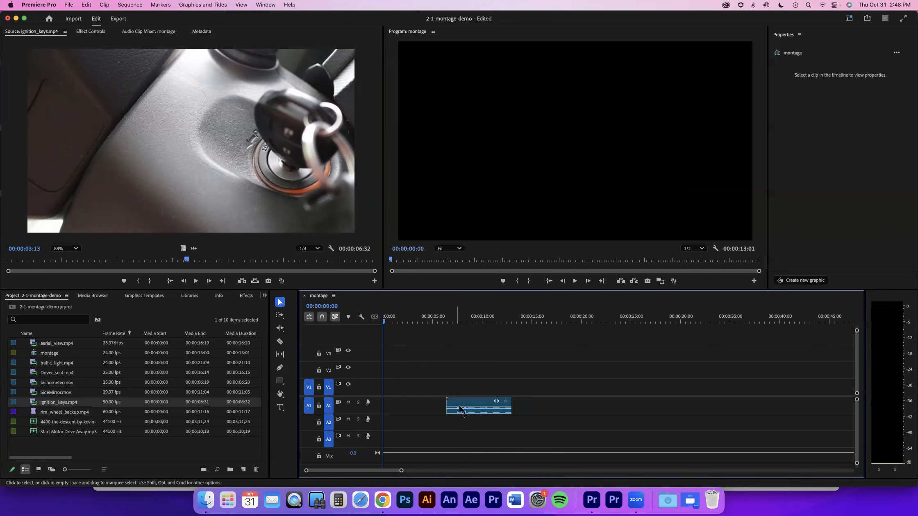
key(super+z)
- Place ignition_keys.mp4 with its audio on V1 and A1, keep the existing sequence settings, and unlink its video and audio
drag(240, 217, 435, 392)
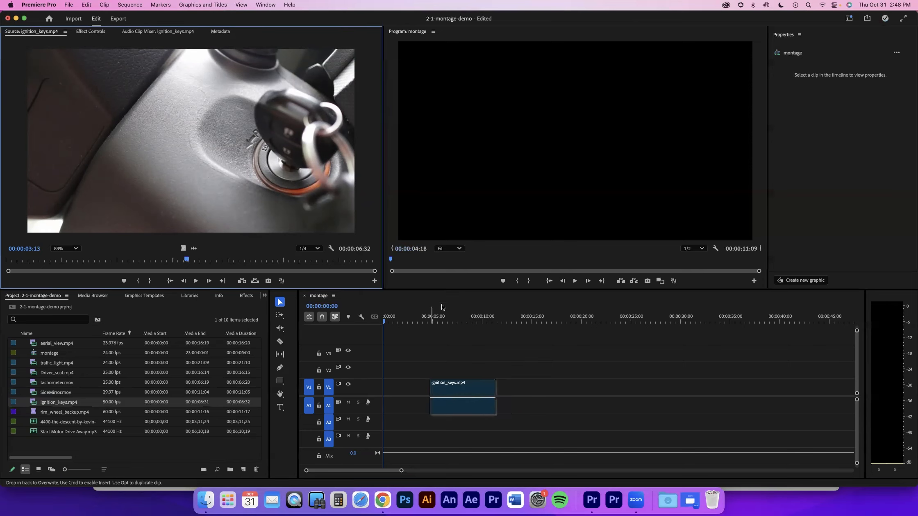
key(Return)
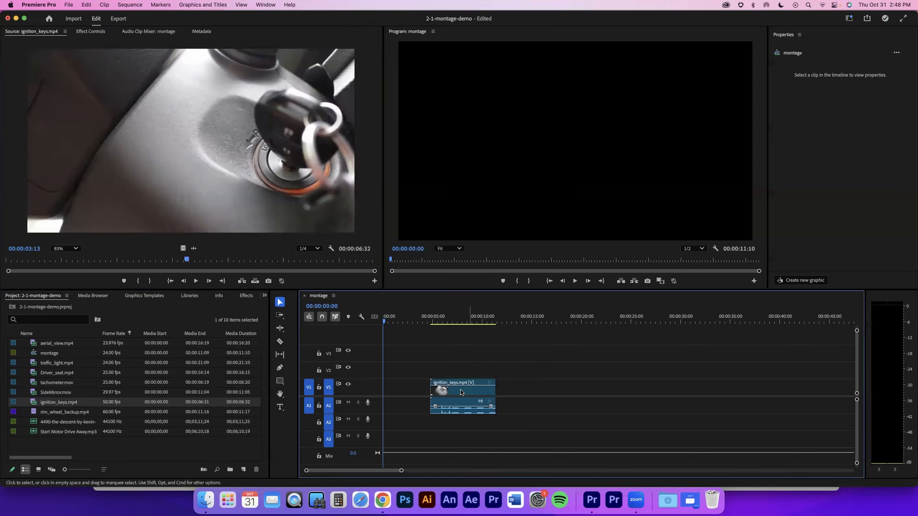
right_click(462, 388)
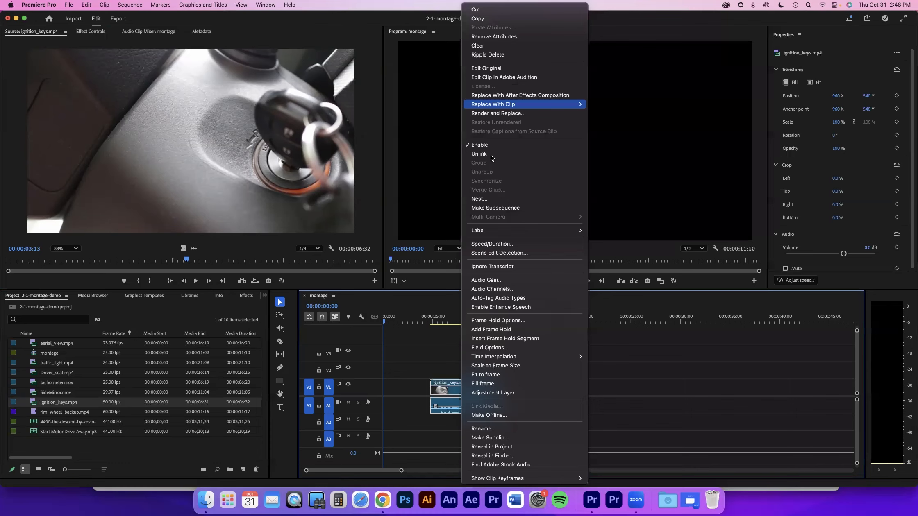
click(490, 156)
- Move the unlinked ignition_keys.mp4 video to V2 and its audio to A2, and delete both from the timeline
drag(453, 394, 451, 372)
click(455, 408)
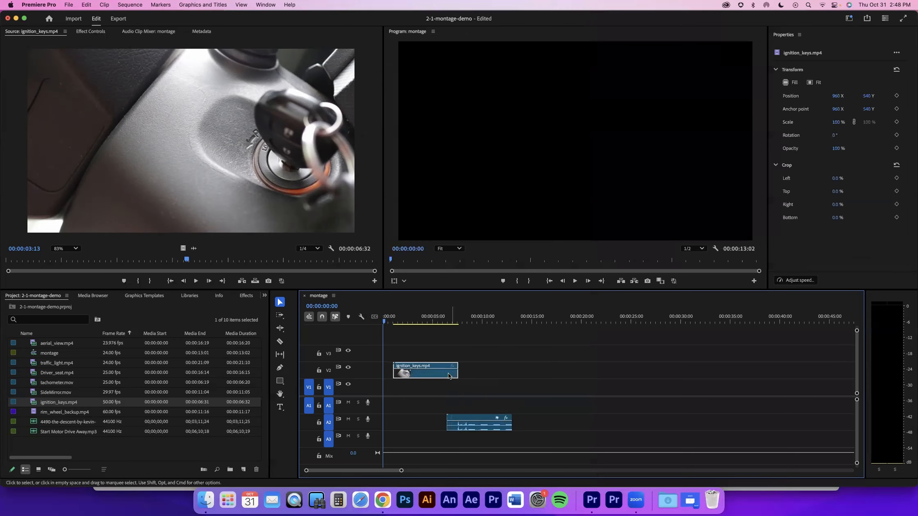
key(Delete)
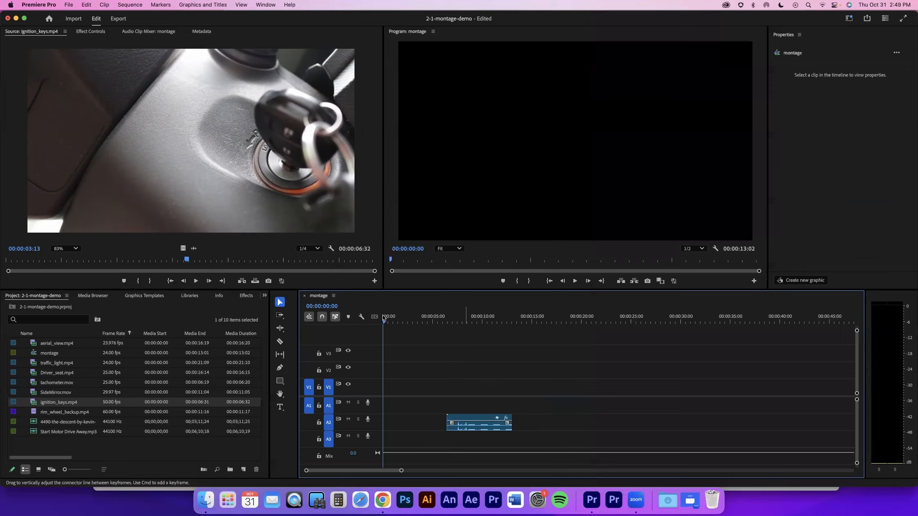
key(Delete)
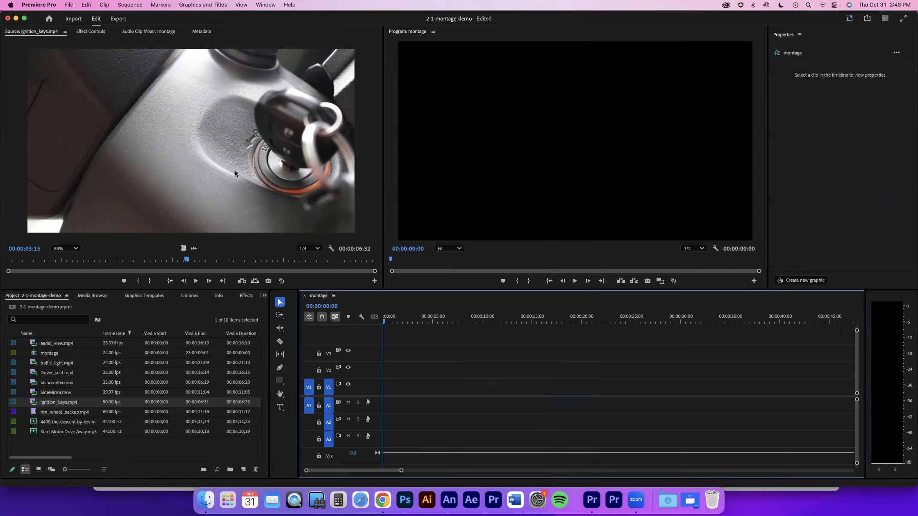
- Scrub ignition_keys.mp4 in the source monitor to its end and back, play it twice from the start, and return the playhead to 00:00:00:00
drag(29, 262, 13, 266)
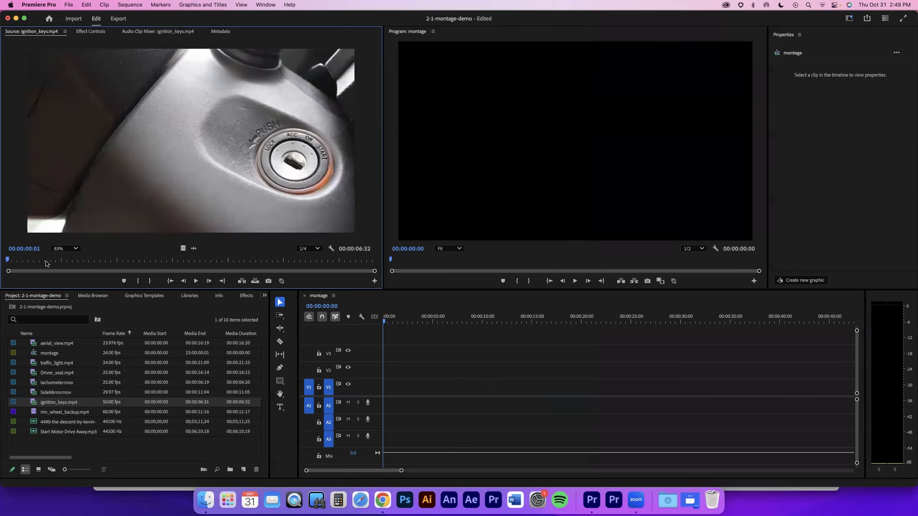
drag(98, 262, 113, 262)
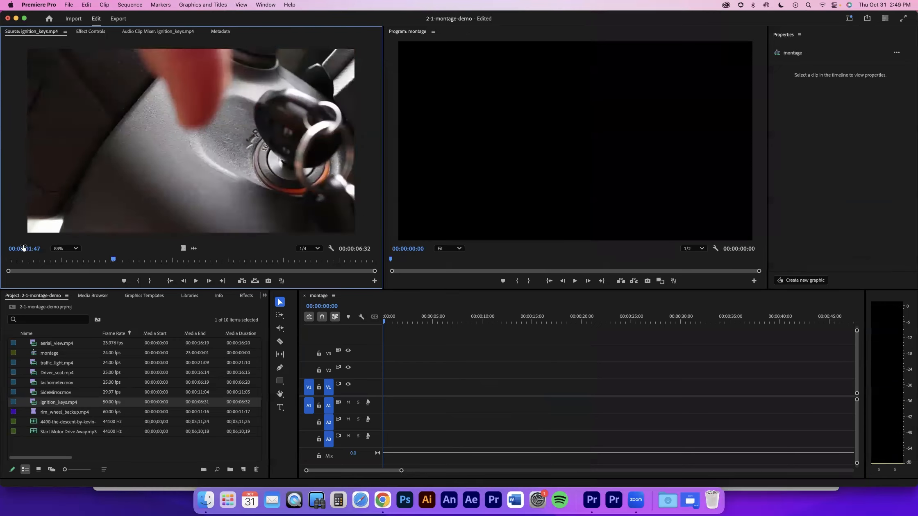
click(133, 259)
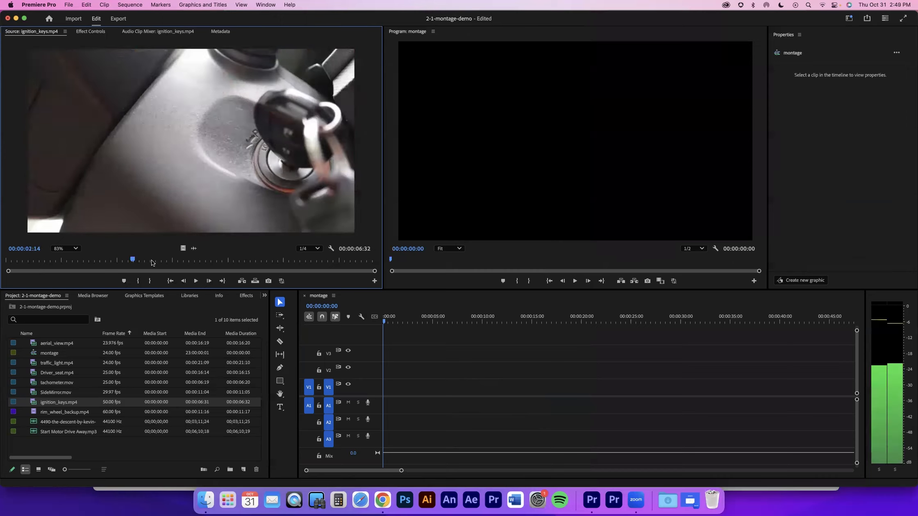
drag(202, 262, 389, 263)
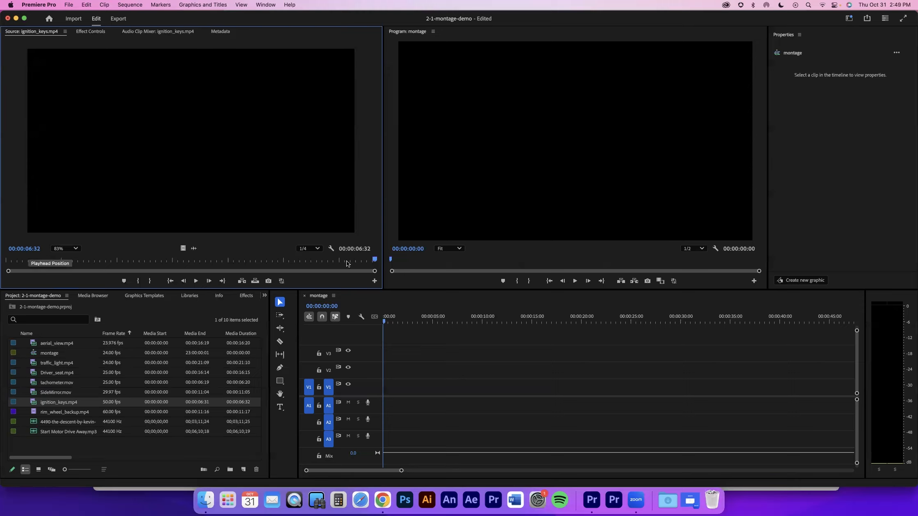
drag(375, 260, 4, 268)
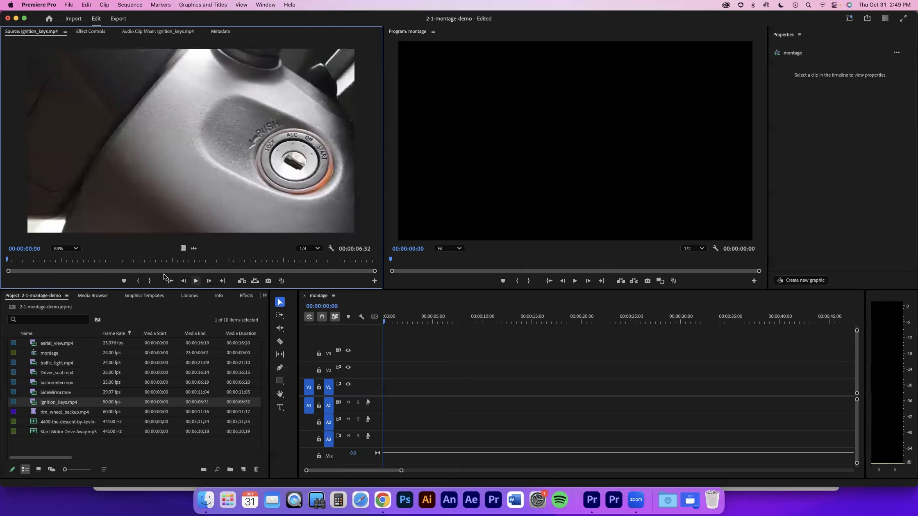
key(space)
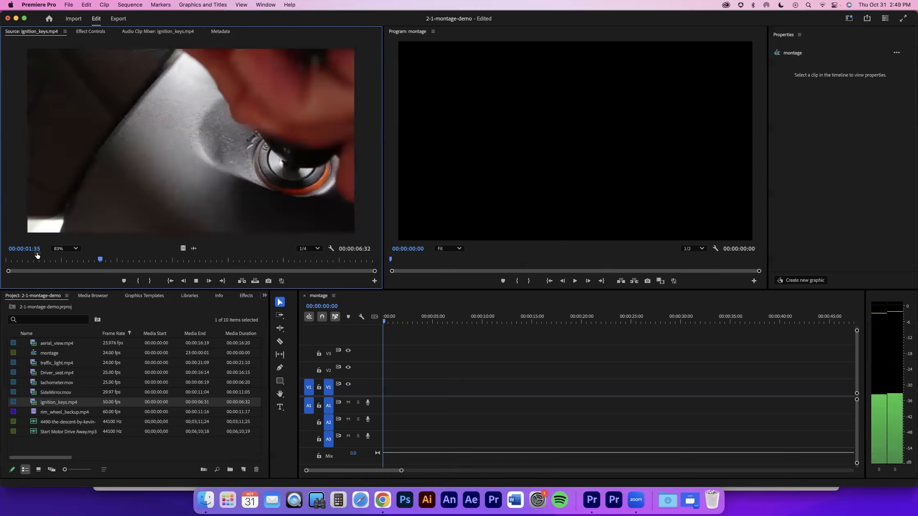
key(space)
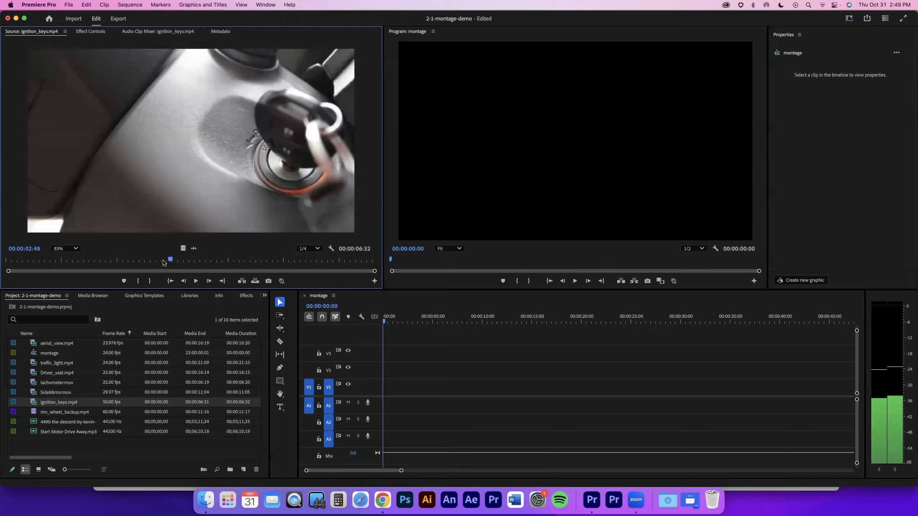
key(Home)
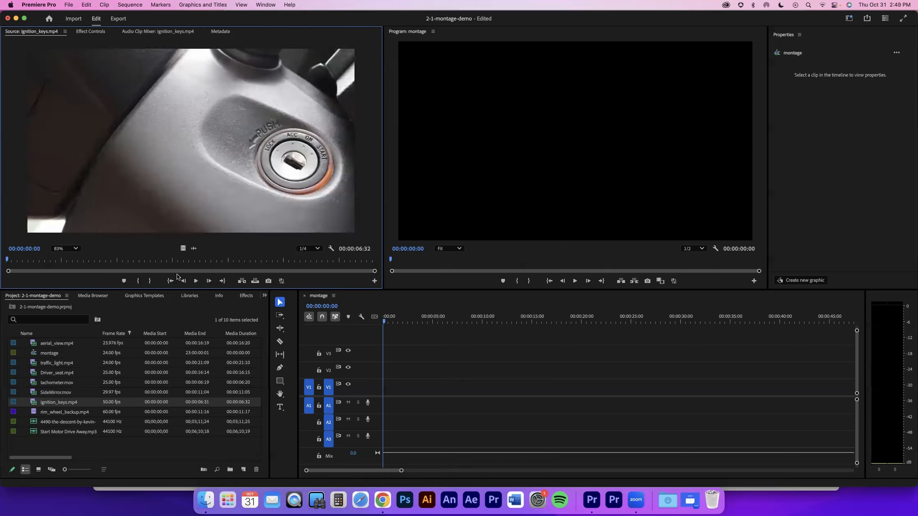
click(195, 281)
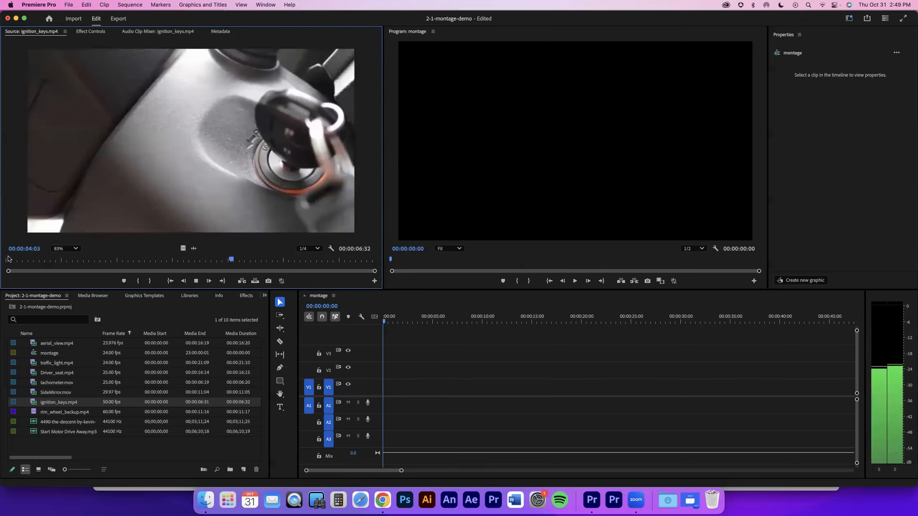
key(space)
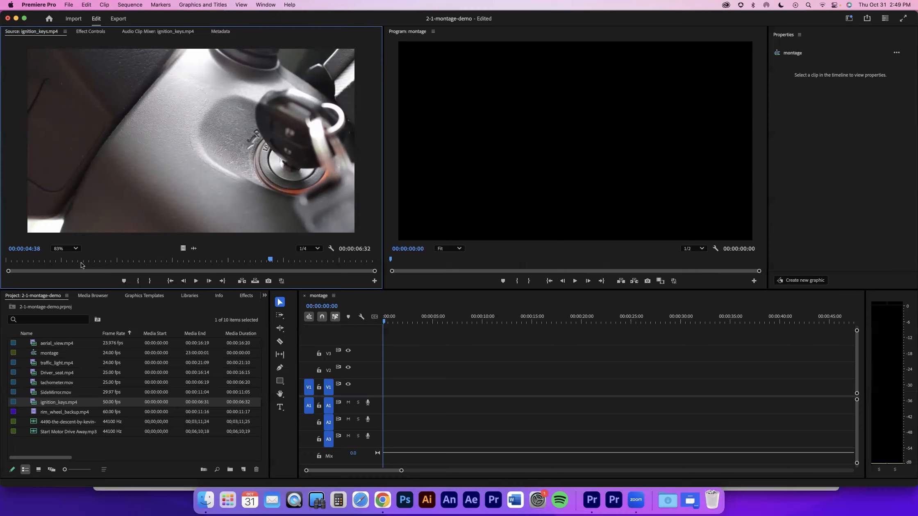
click(7, 262)
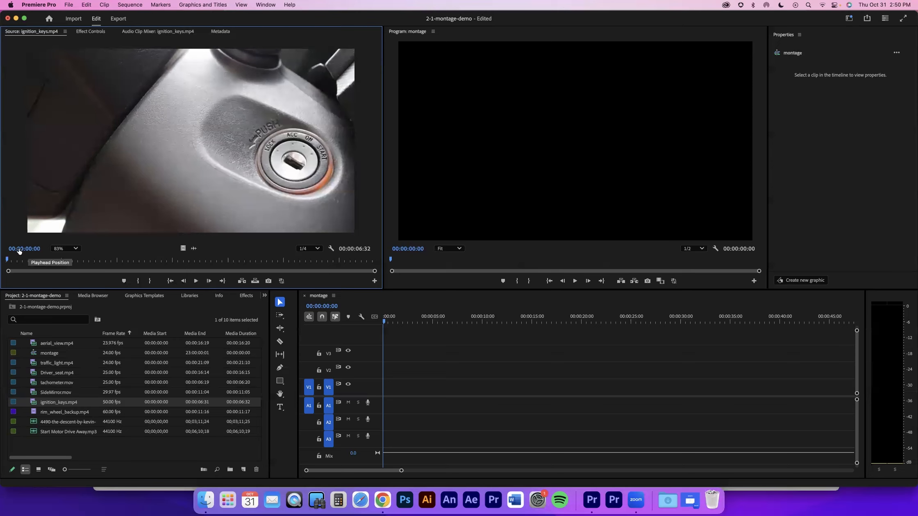
- Advance ignition_keys.mp4 frame by frame, scrub on to 00:00:00:49, and step one frame further to 00:00:01:00
click(209, 281)
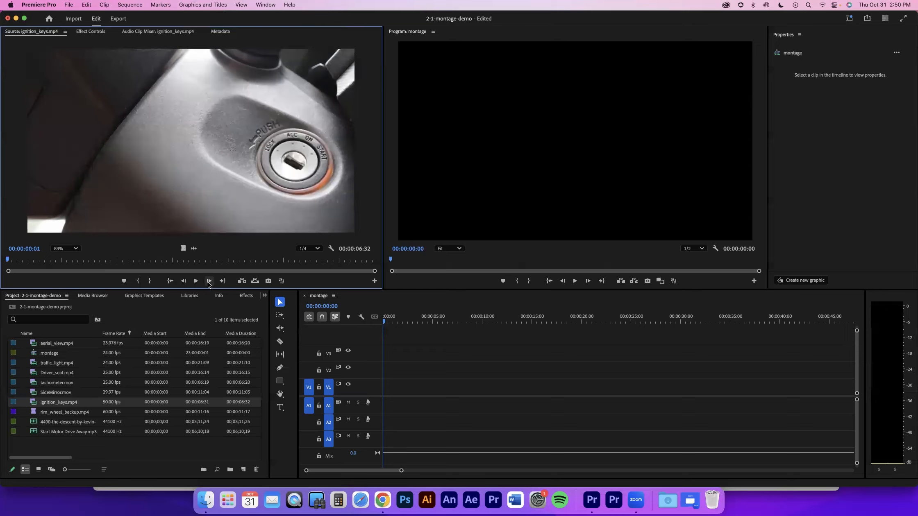
click(209, 282)
click(209, 282)
drag(10, 260, 60, 260)
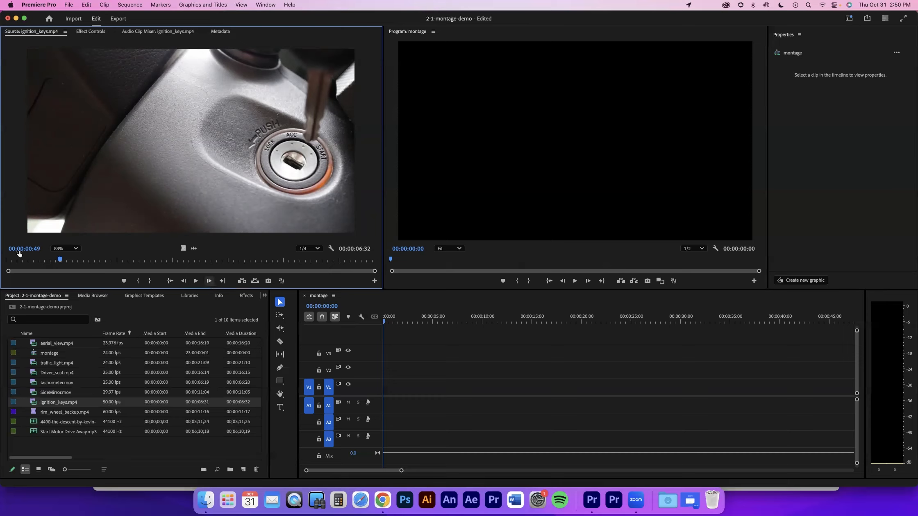
key(Right)
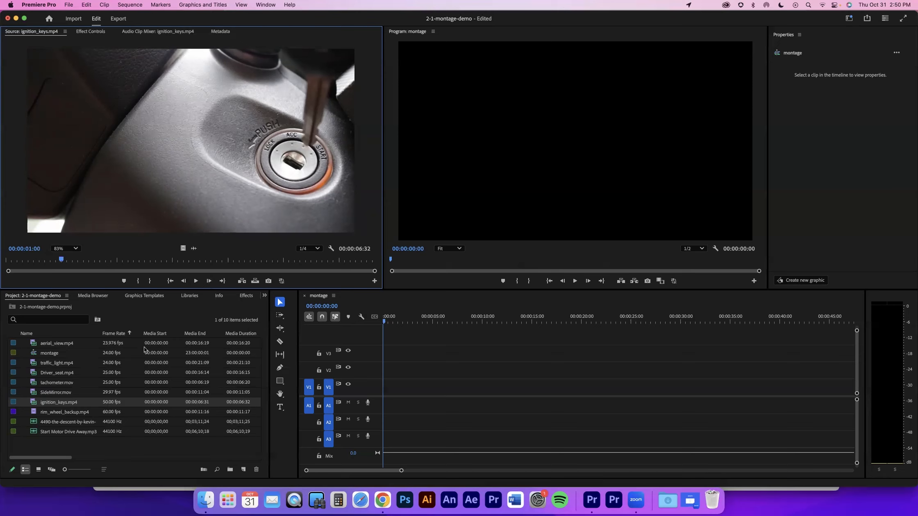
- Open traffic_light.mp4 in the source monitor, return to its start, and advance it frame by frame to 00:00:01:00
double_click(33, 364)
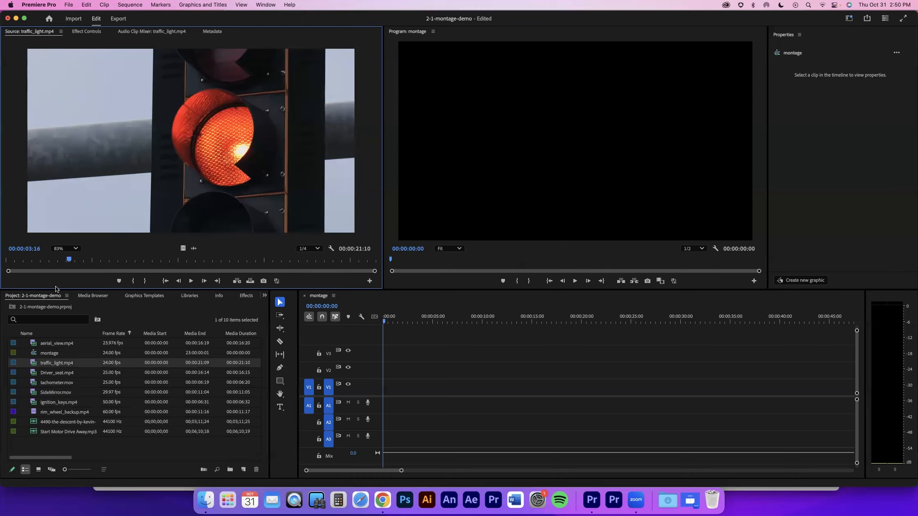
drag(67, 260, 2, 259)
click(205, 282)
click(205, 282)
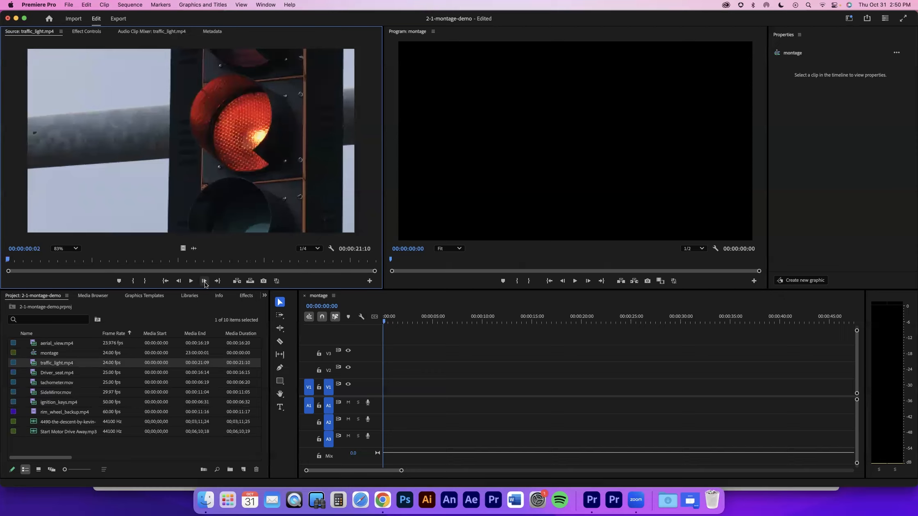
click(205, 281)
click(204, 281)
click(204, 281)
click(205, 282)
click(205, 281)
click(204, 281)
click(204, 281)
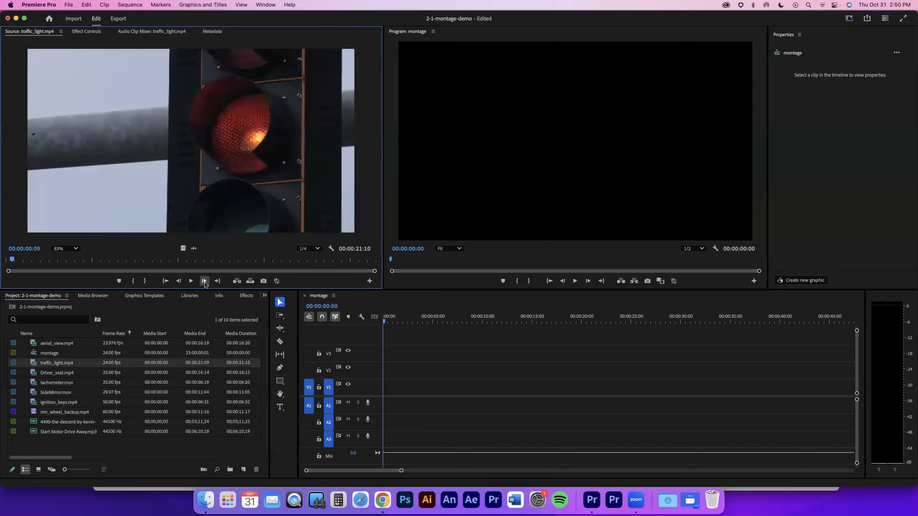
click(204, 281)
click(205, 282)
click(205, 282)
click(205, 281)
click(204, 281)
click(205, 281)
click(204, 281)
click(204, 282)
click(204, 282)
click(204, 282)
click(204, 281)
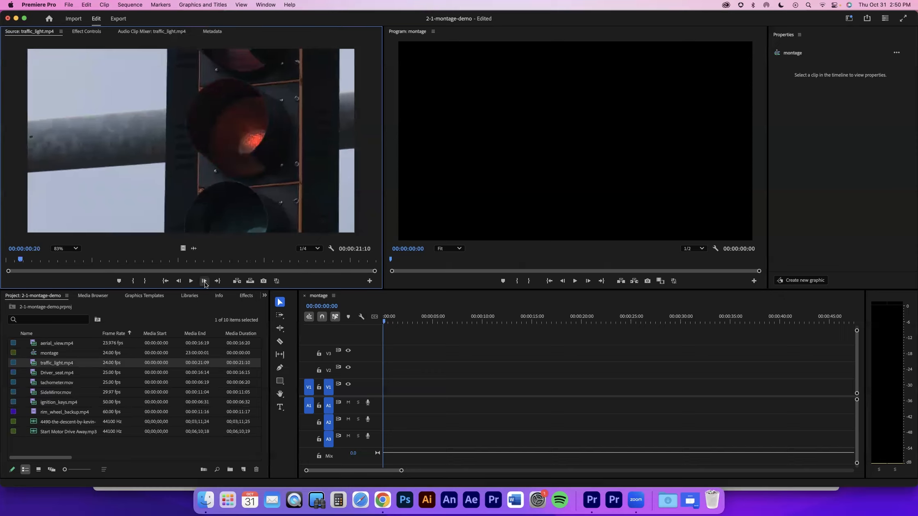
click(205, 281)
click(205, 282)
click(204, 281)
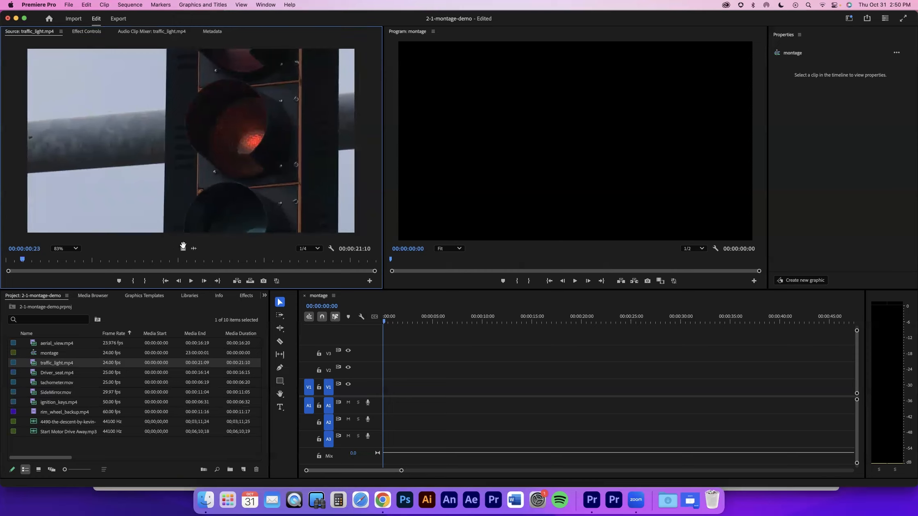
click(204, 281)
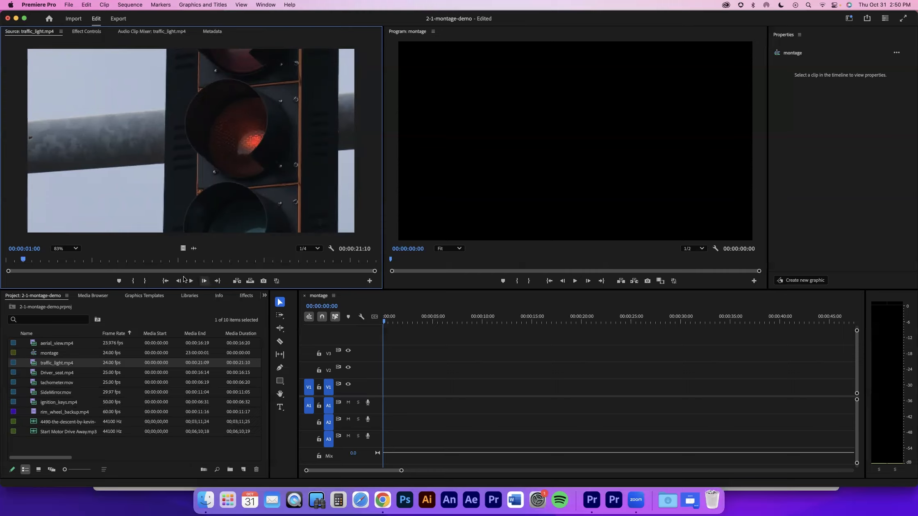
- Jump the traffic_light.mp4 source playhead by timecode to 3 seconds, 4 seconds, and 00:00:01:15
click(21, 248)
text(300)
key(Return)
scroll(49, 239, down, 2)
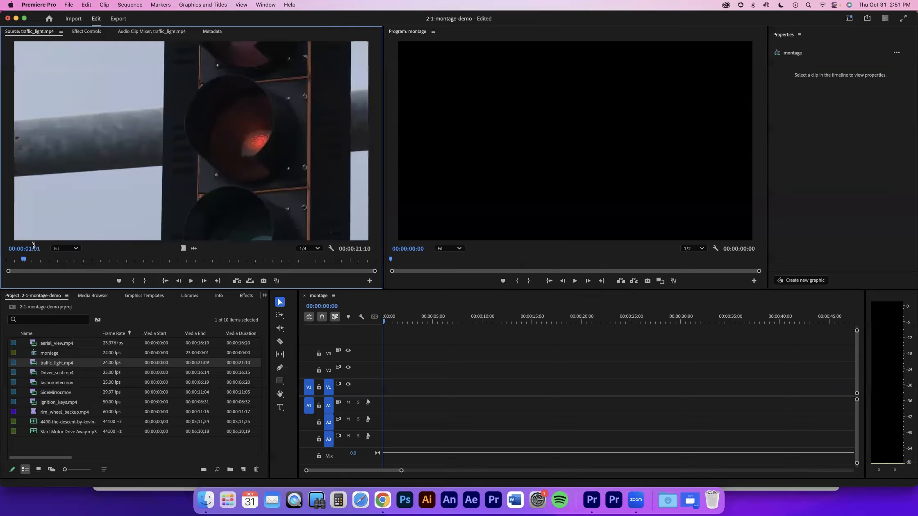
click(34, 248)
text(400)
key(Return)
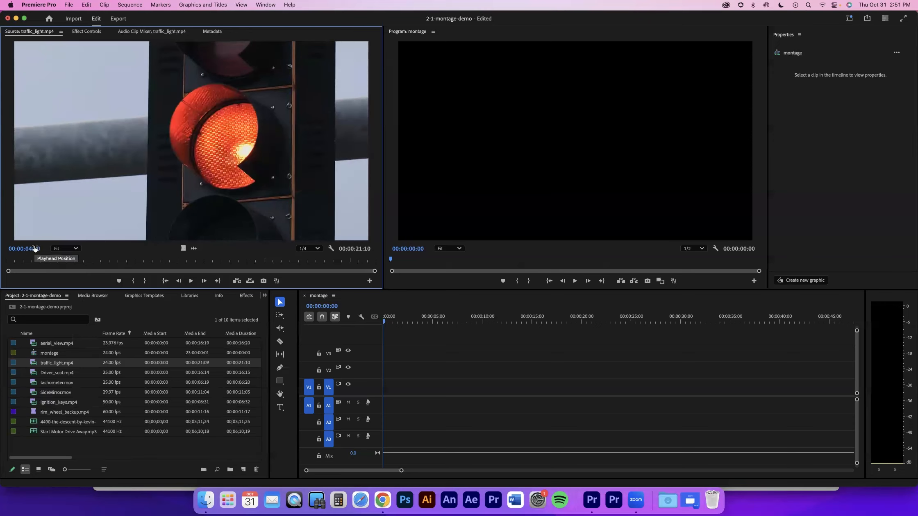
click(35, 249)
text(1:15)
key(Return)
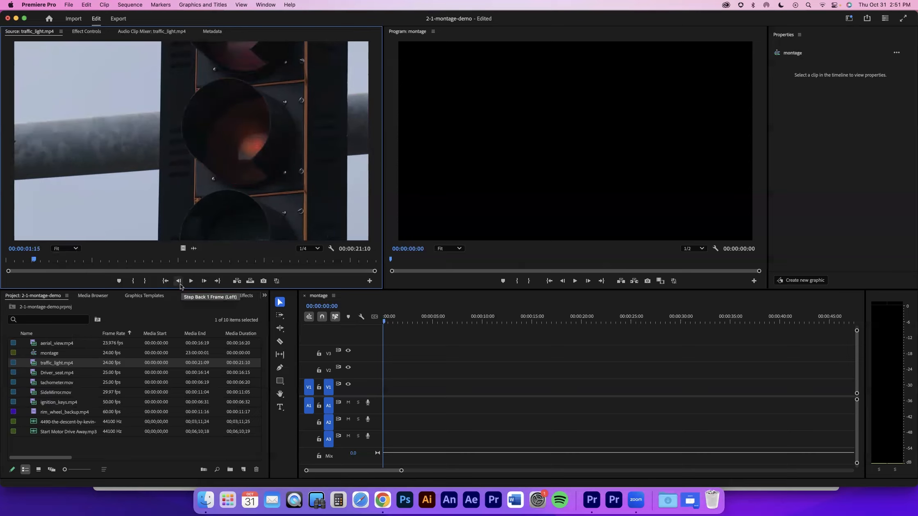
- Step traffic_light.mp4 forward and back by single and multiple frames, and return its playhead to the start
click(204, 283)
click(204, 283)
click(204, 281)
key(shift+Left)
click(204, 283)
click(204, 283)
click(204, 283)
key(shift+Right)
key(shift+Left)
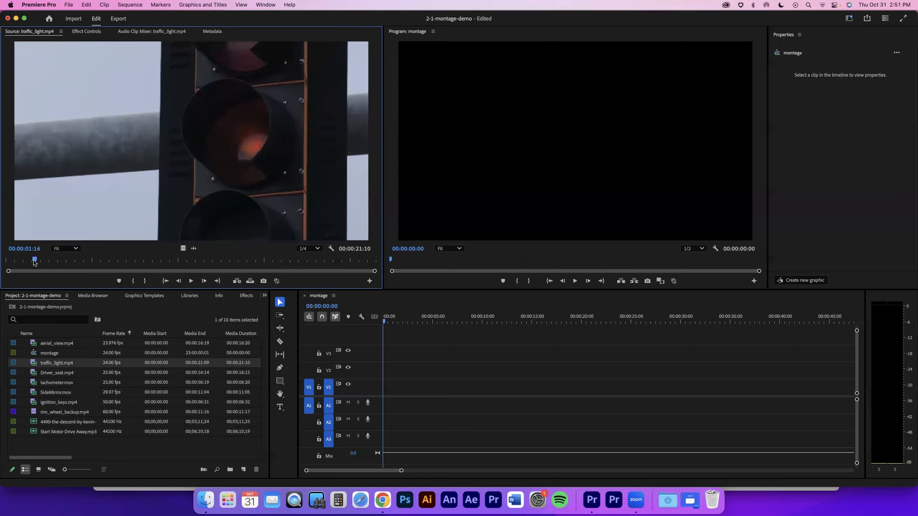
drag(34, 261, 20, 260)
key(Home)
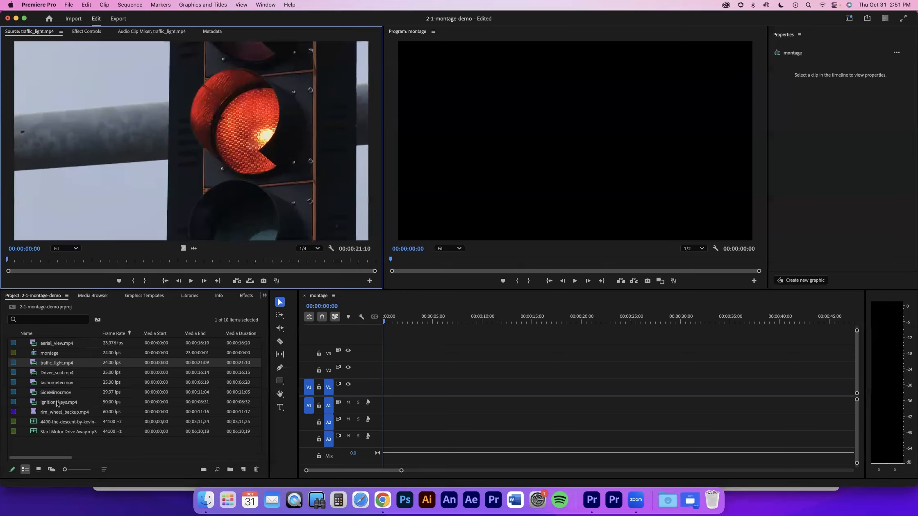
- Load ignition_keys.mp4 in the source monitor again and scrub through it to its end
click(35, 404)
drag(34, 403, 105, 284)
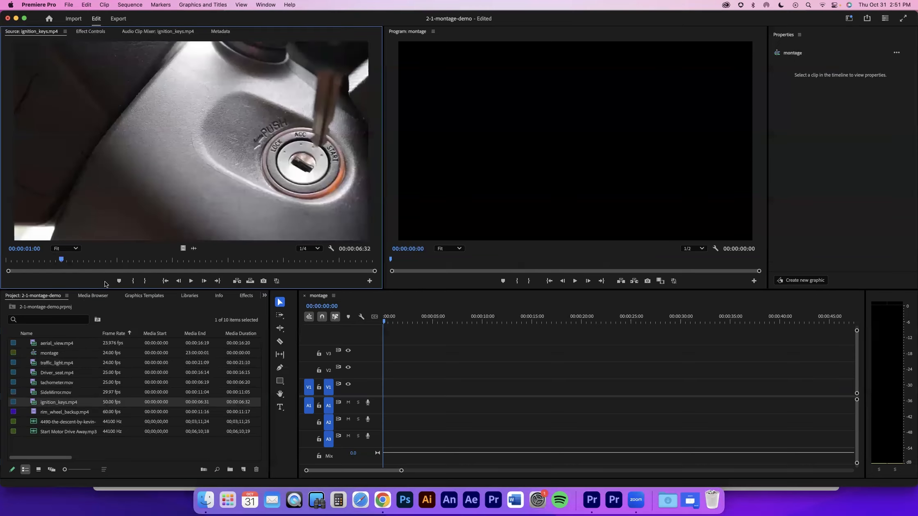
drag(62, 259, 167, 261)
drag(256, 260, 323, 262)
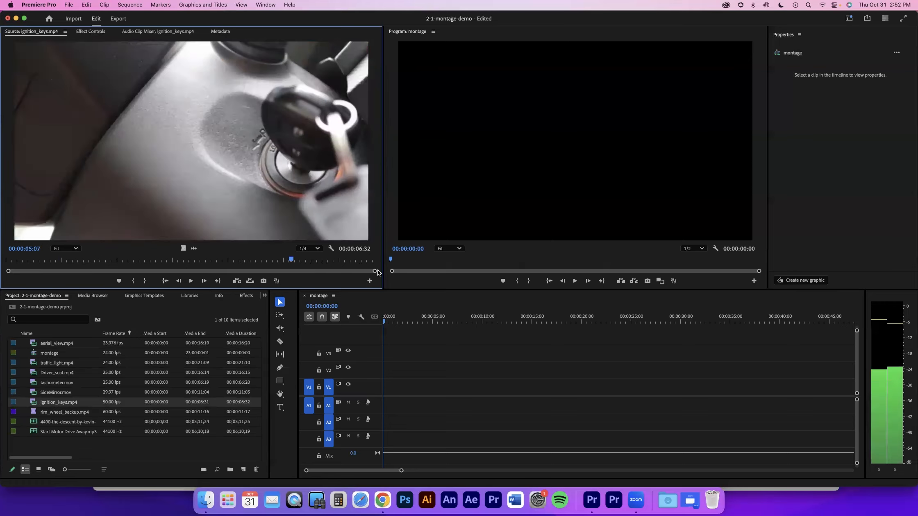
drag(378, 272, 383, 299)
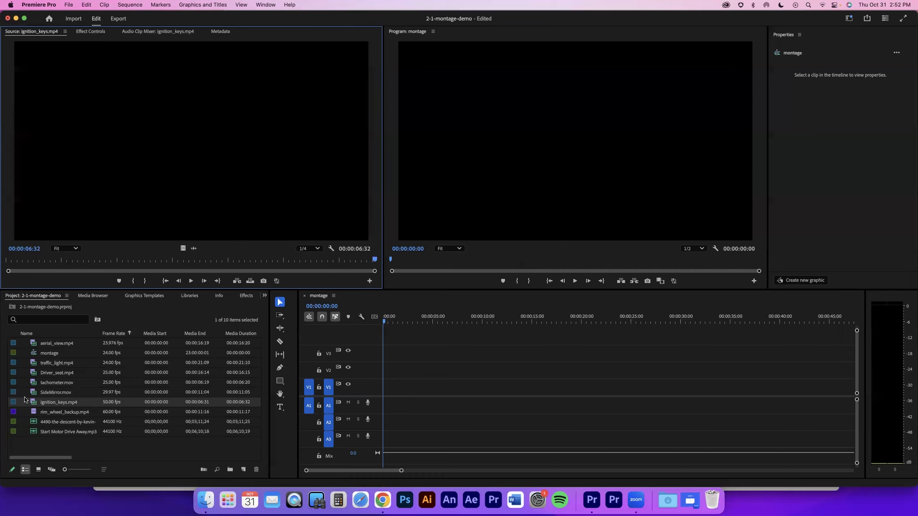
- Place ignition_keys.mp4 at the start of V1 and A1 in the montage sequence, keep the existing sequence settings, and select the clip
drag(60, 401, 385, 402)
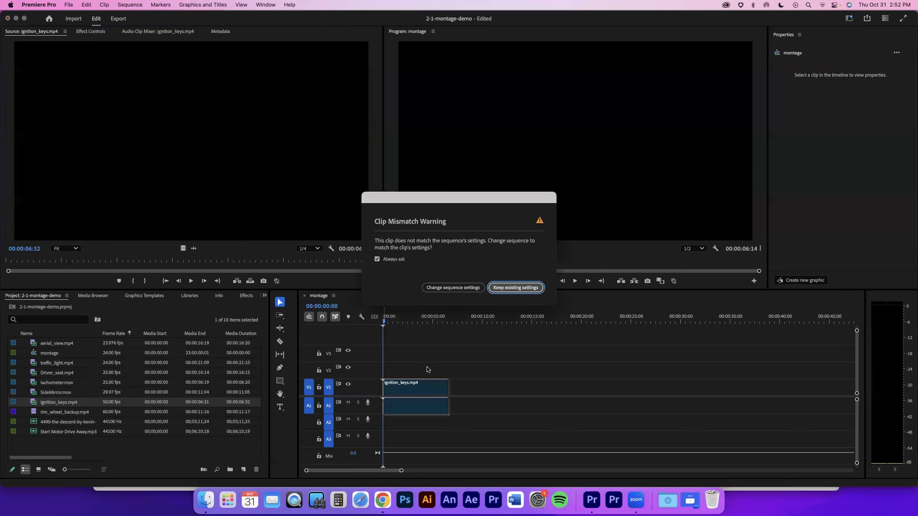
click(516, 288)
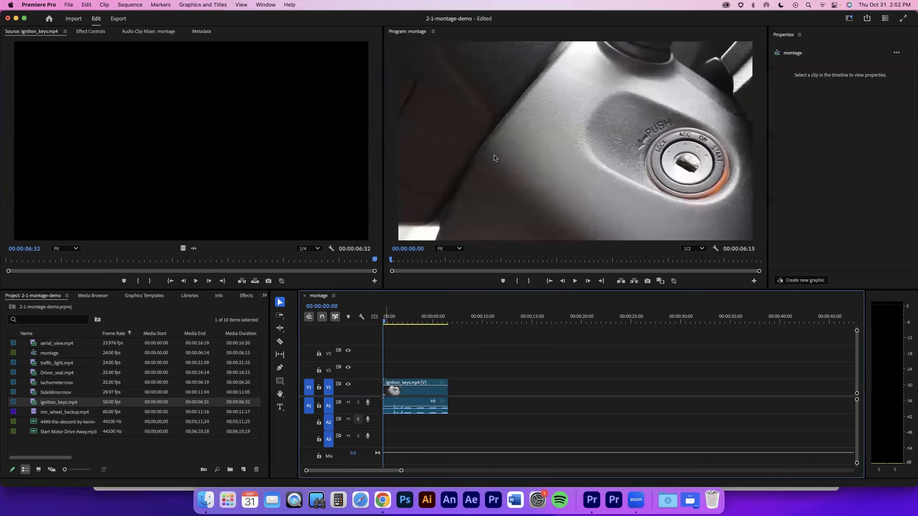
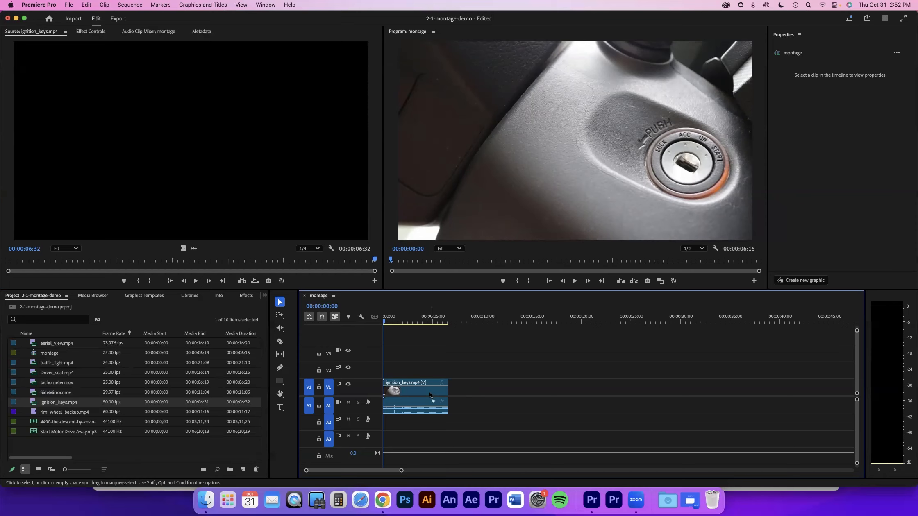
click(429, 393)
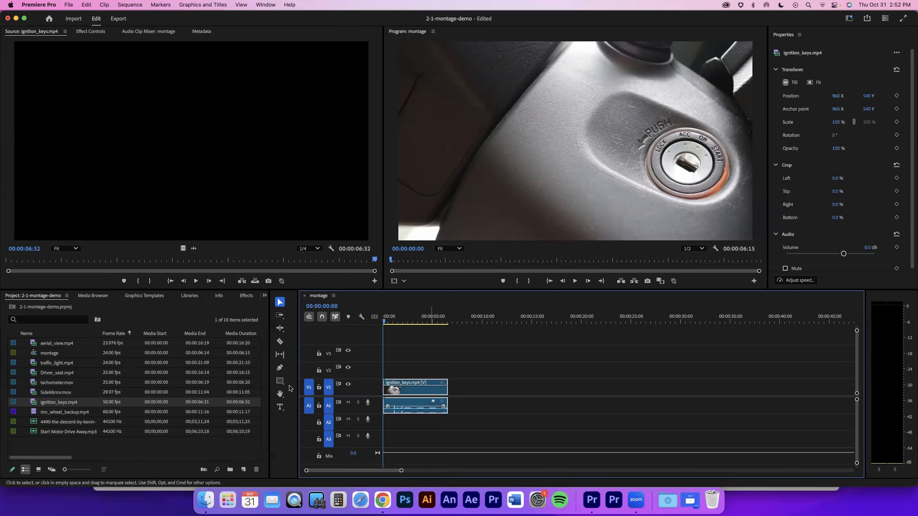
- Add tachometer.mov directly after ignition_keys.mp4 on V1 and A1, and SideMirror.mov on V2 and A2 at about 14 seconds
drag(47, 382, 439, 397)
drag(35, 395, 554, 378)
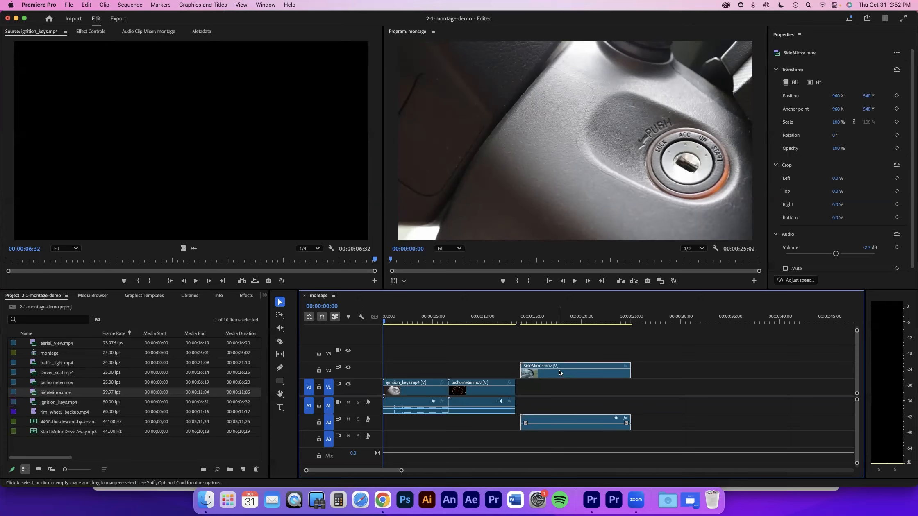
- Lower SideMirror.mov's opacity to 56.3% and raise its volume, and shift it to about 12 seconds with its audio on A1
drag(559, 371, 561, 372)
drag(556, 423, 515, 409)
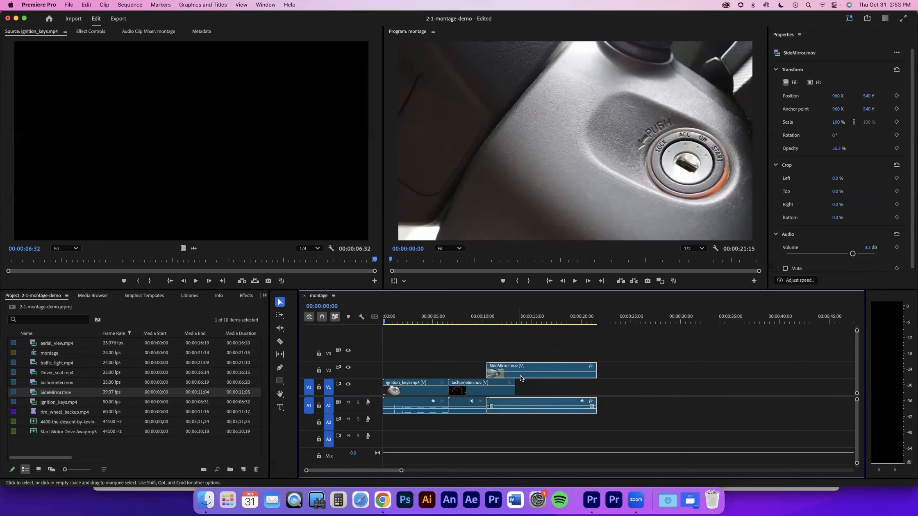
drag(520, 375, 539, 375)
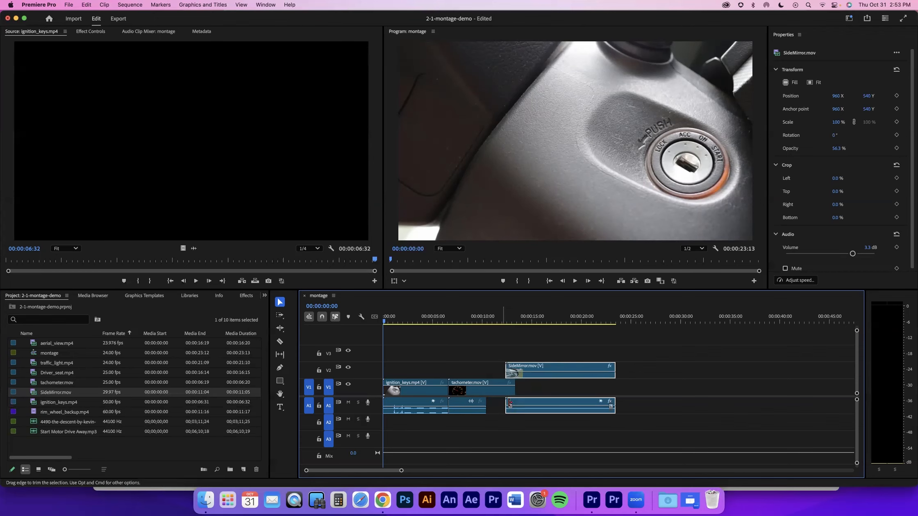
- Shift SideMirror.mov earlier to about 7.5 seconds on V2, with its audio on A2 below the tachometer.mov audio
drag(498, 376, 495, 376)
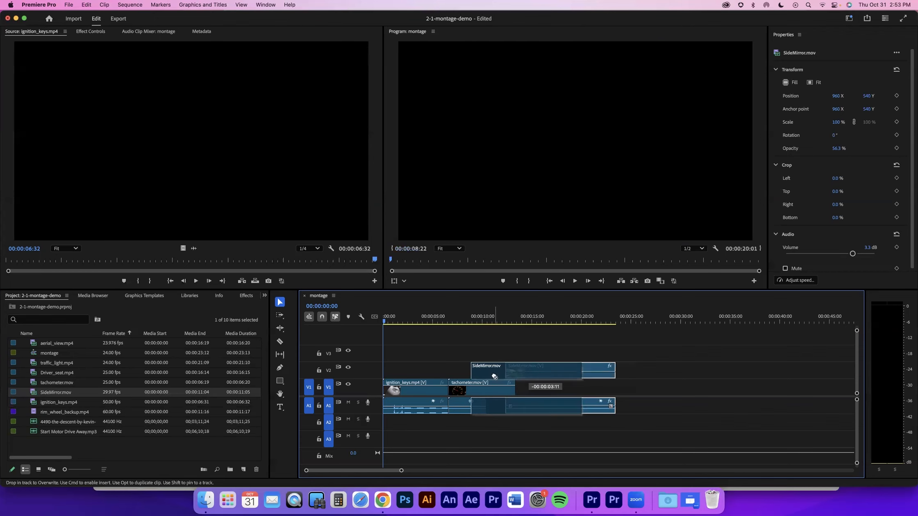
drag(457, 404, 461, 407)
drag(502, 376, 536, 374)
drag(532, 425, 481, 428)
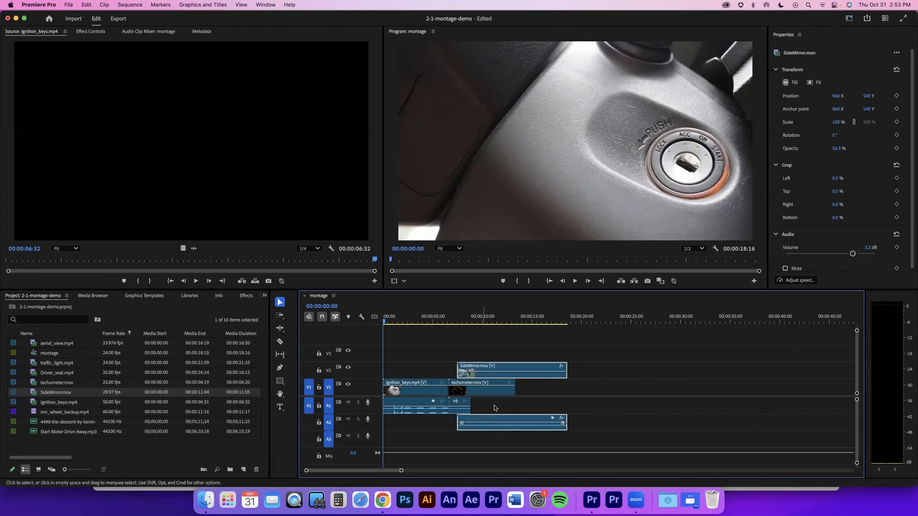
- Unlink tachometer.mov's video and audio, and extend its audio on A1 to the end of its video
click(470, 406)
drag(509, 400, 469, 403)
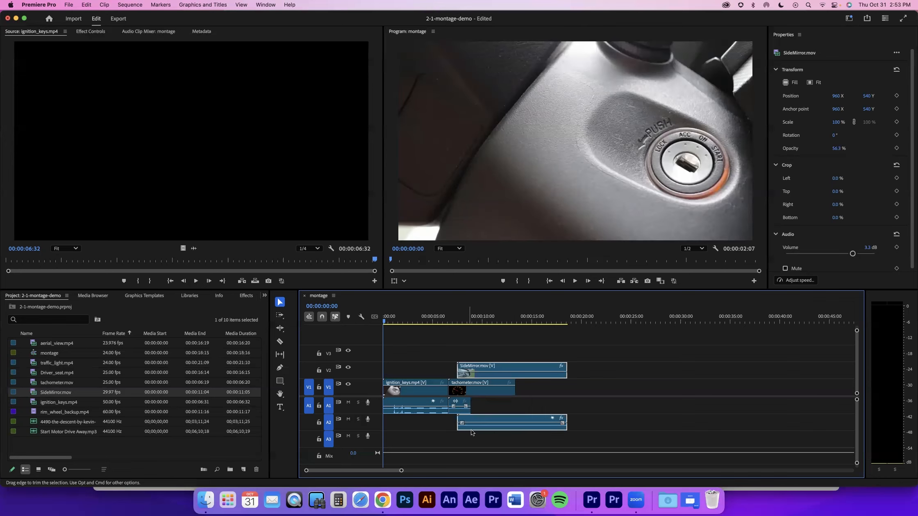
right_click(470, 403)
click(461, 406)
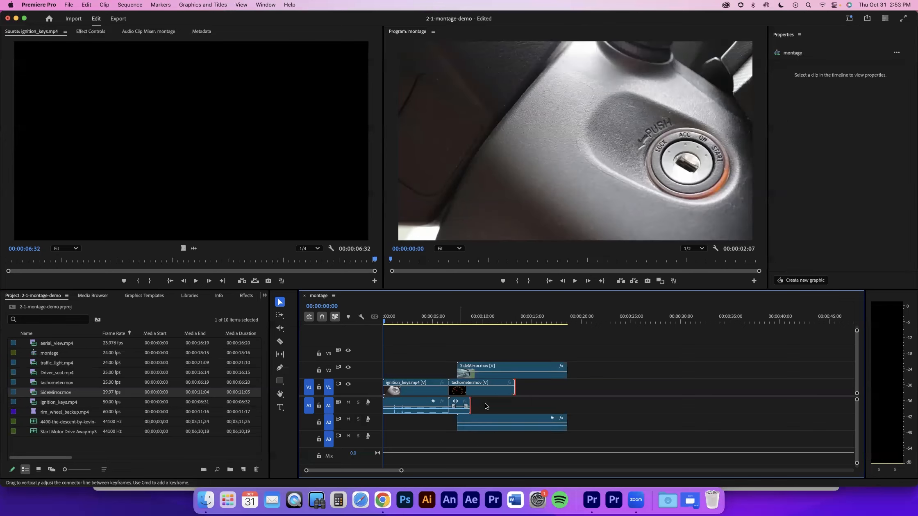
right_click(480, 392)
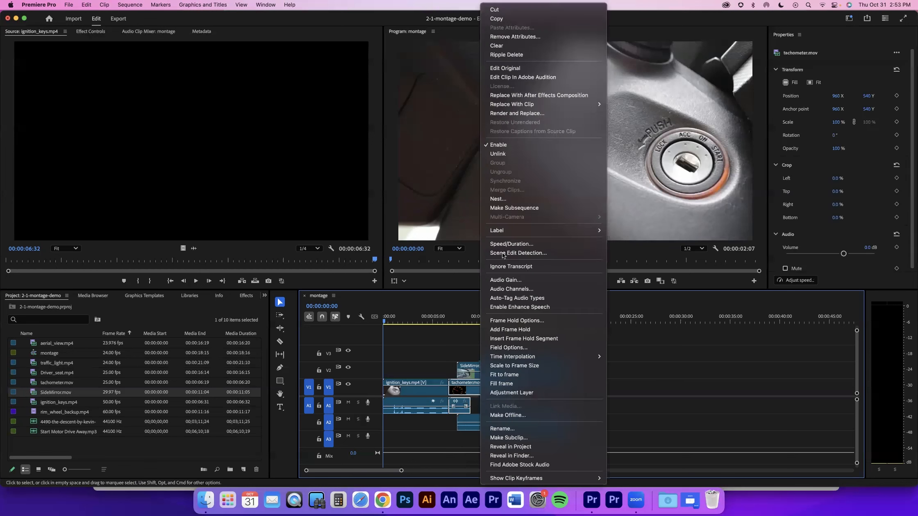
click(470, 404)
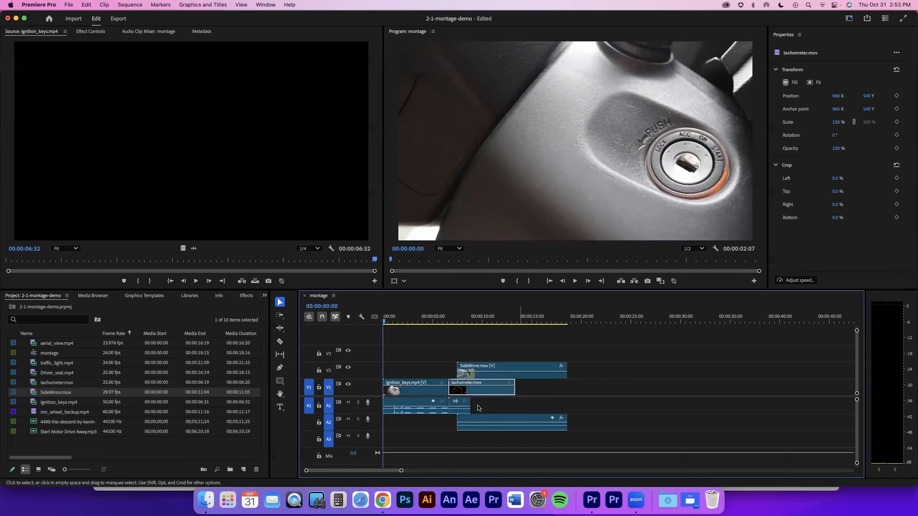
drag(475, 402, 514, 401)
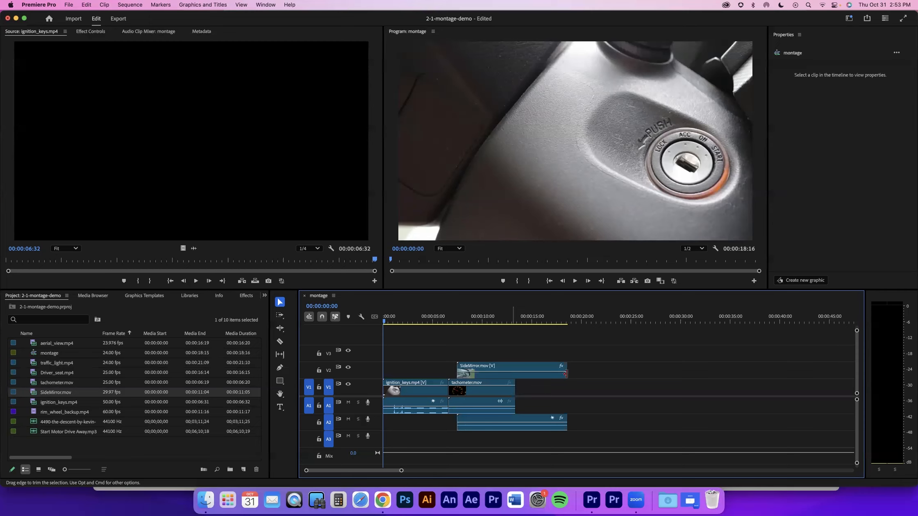
- Trim SideMirror.mov on the timeline to start at about 9.7 seconds and end at about 16 seconds
drag(567, 372, 541, 375)
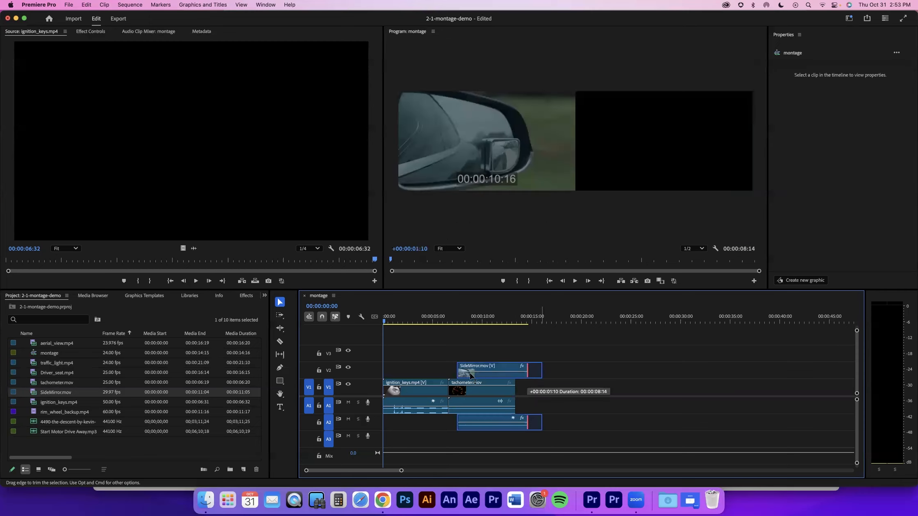
drag(459, 372, 478, 372)
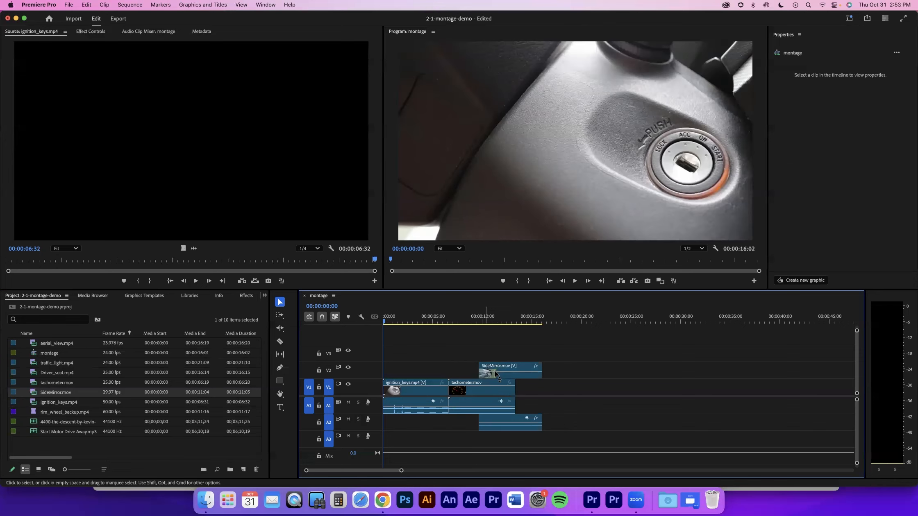
- Delete SideMirror.mov, tachometer.mov and ignition_keys.mp4 from the montage sequence, including their audio
click(501, 376)
shift+click(496, 390)
key(Delete)
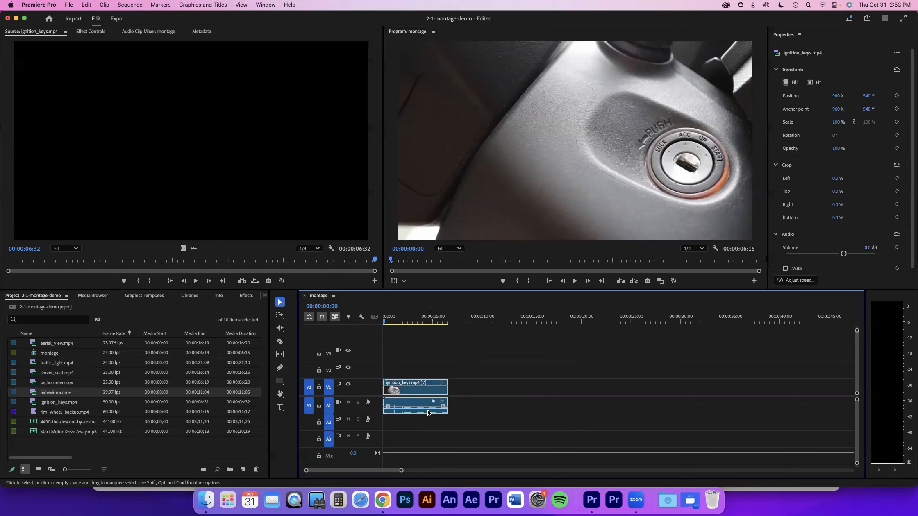
key(Delete)
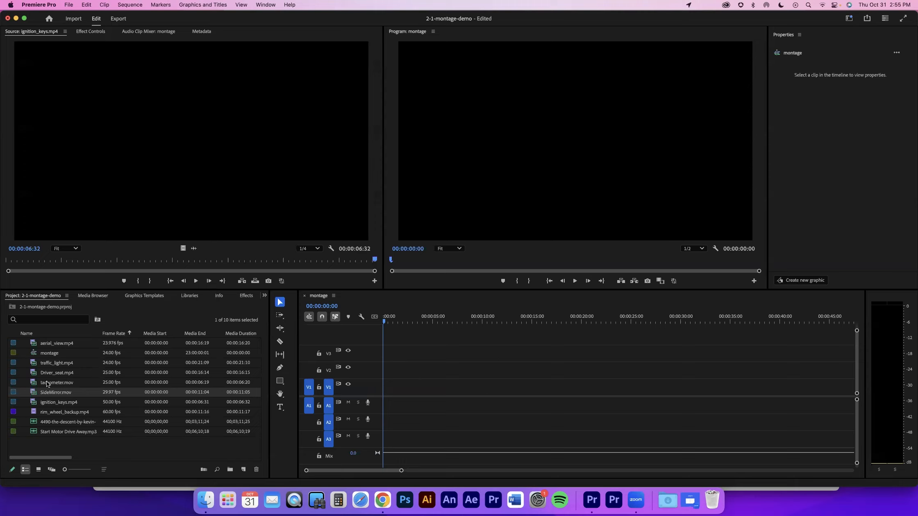
- Scrub through ignition_keys.mp4 in the source monitor to review the key-turning action
click(30, 404)
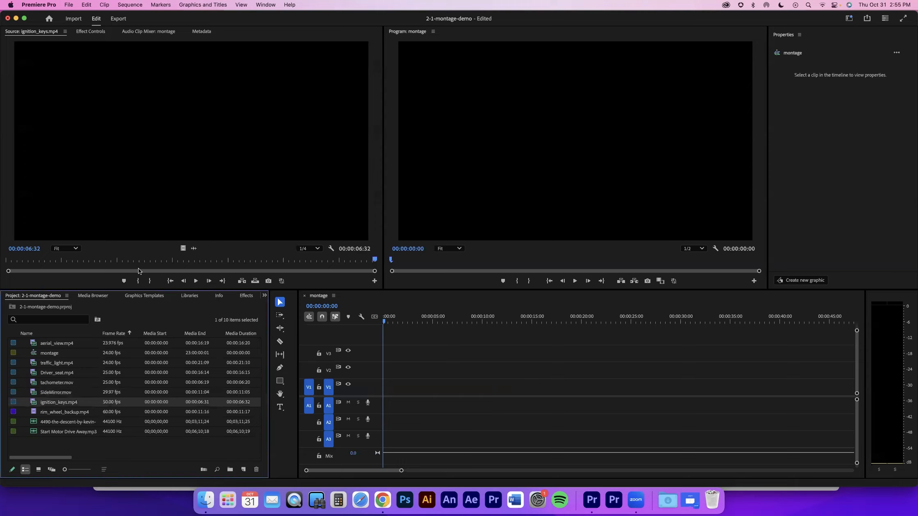
click(22, 266)
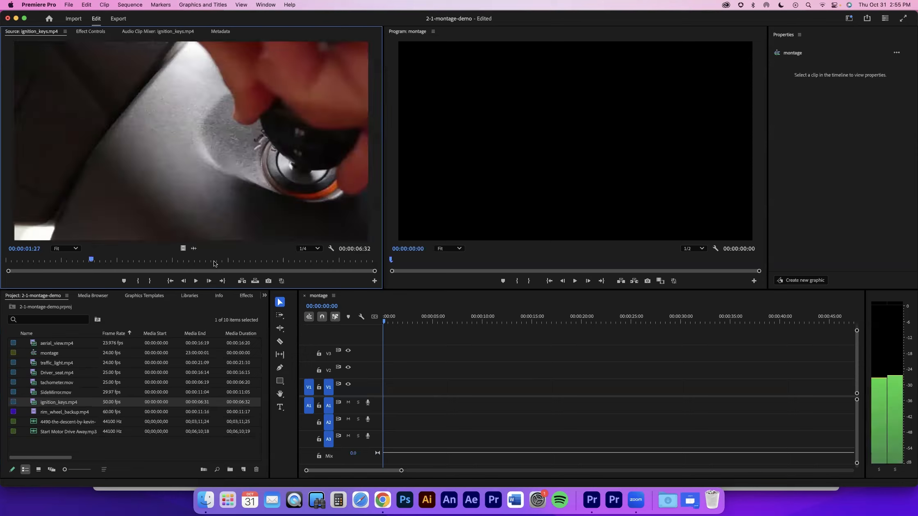
click(12, 261)
click(84, 260)
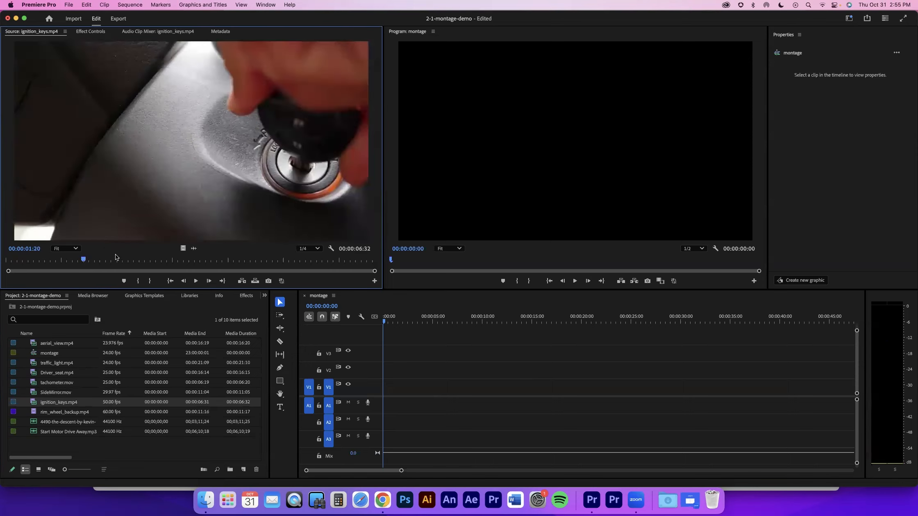
drag(86, 260, 294, 264)
drag(123, 268, 113, 266)
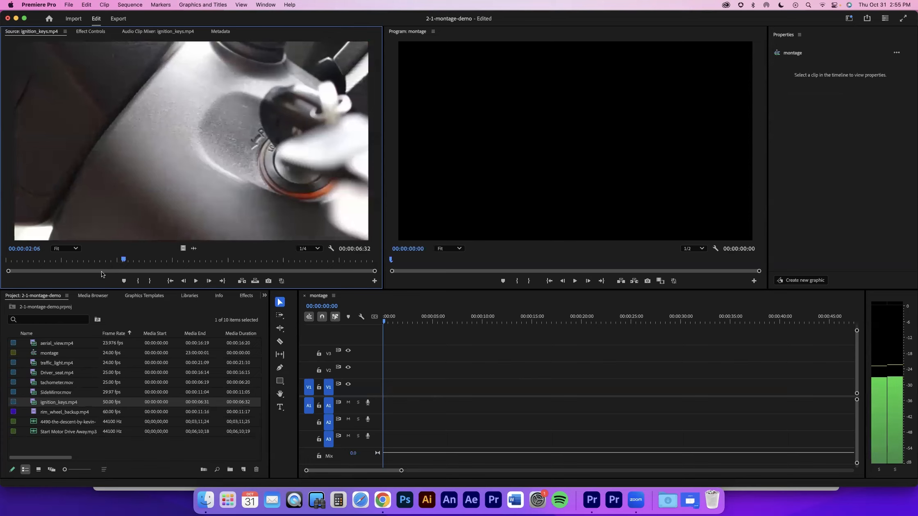
- Load aerial_view.mp4 in the source monitor, preview it at several points, and return to its start
click(32, 342)
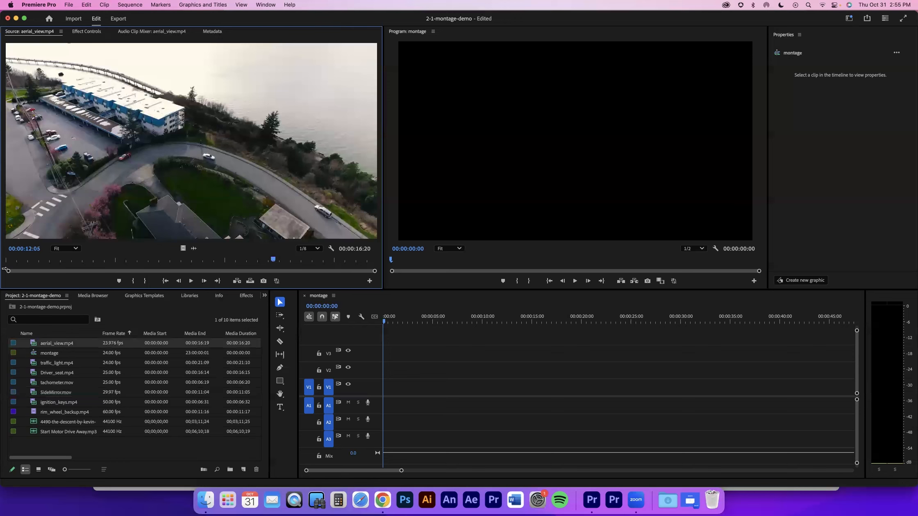
click(137, 262)
click(174, 259)
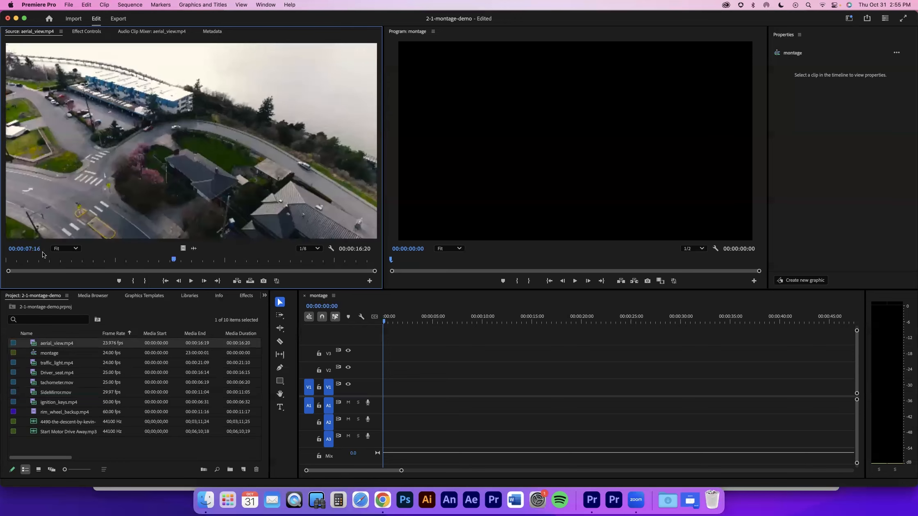
click(2, 258)
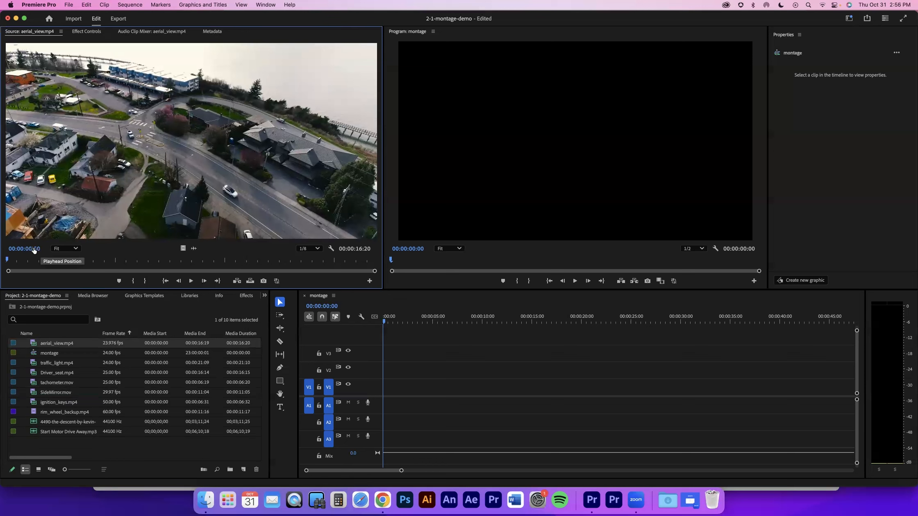
- Mark an In point at 00:00:08:00 in aerial_view.mp4 in the source monitor
click(31, 249)
text(800)
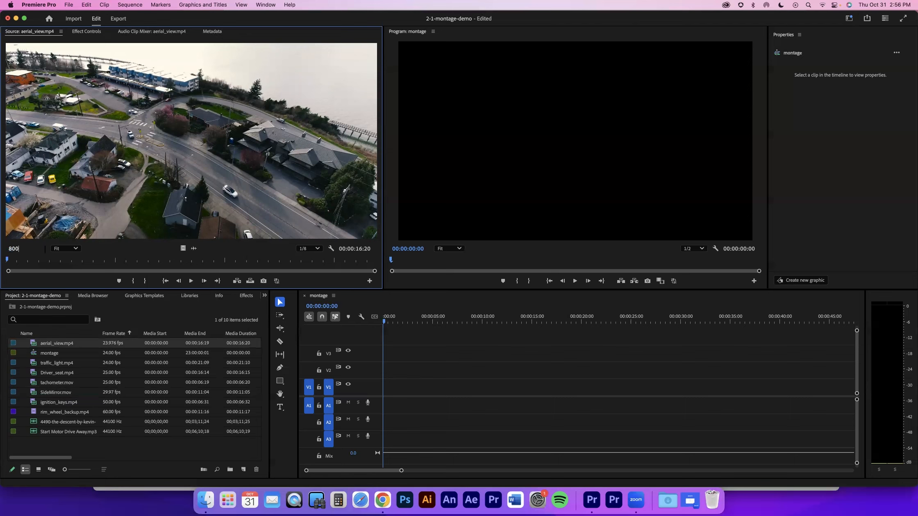
key(Return)
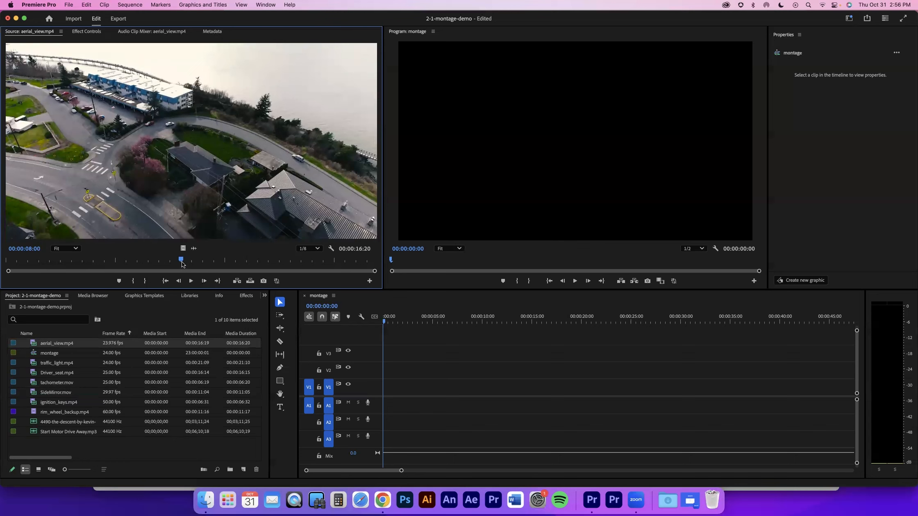
click(134, 282)
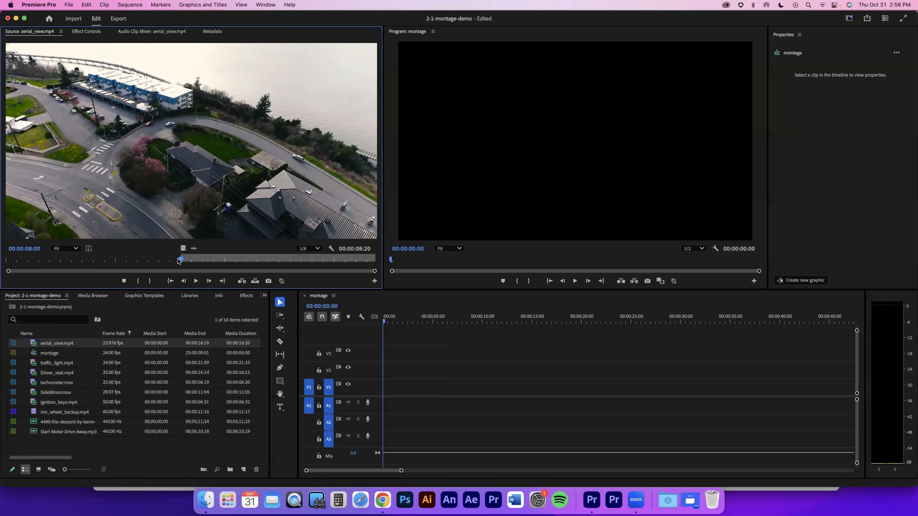
- Mark an Out point at 00:00:12:00 in aerial_view.mp4 in the source monitor
click(35, 249)
text(1200)
key(Return)
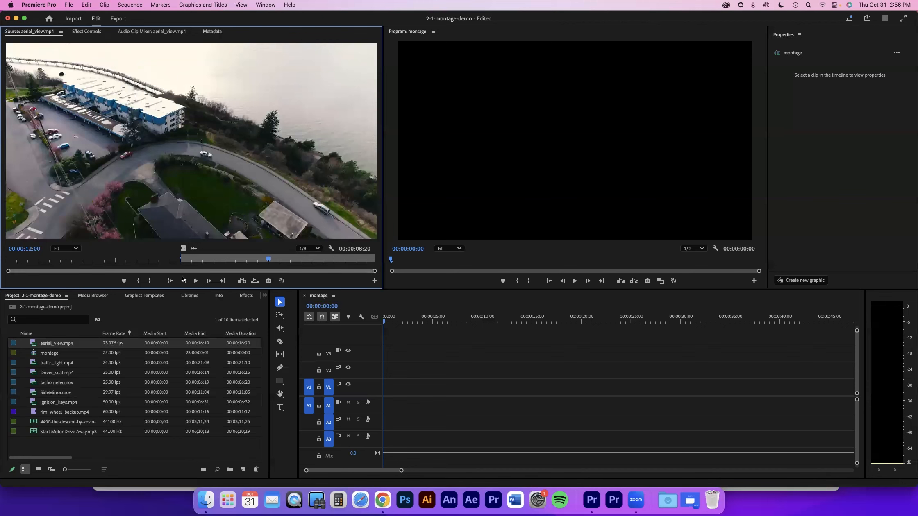
click(150, 281)
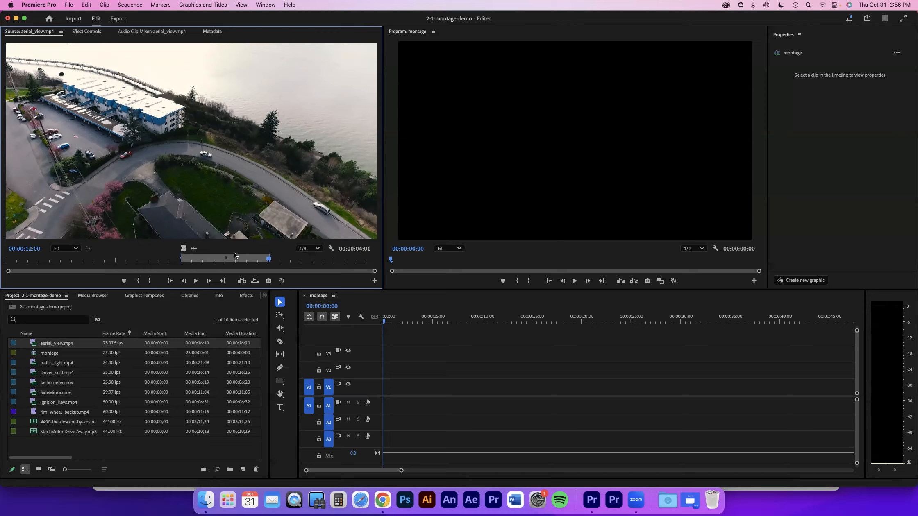
- Try marking the In point at the very start of aerial_view.mp4, and set it back to 00:00:08:00
click(169, 282)
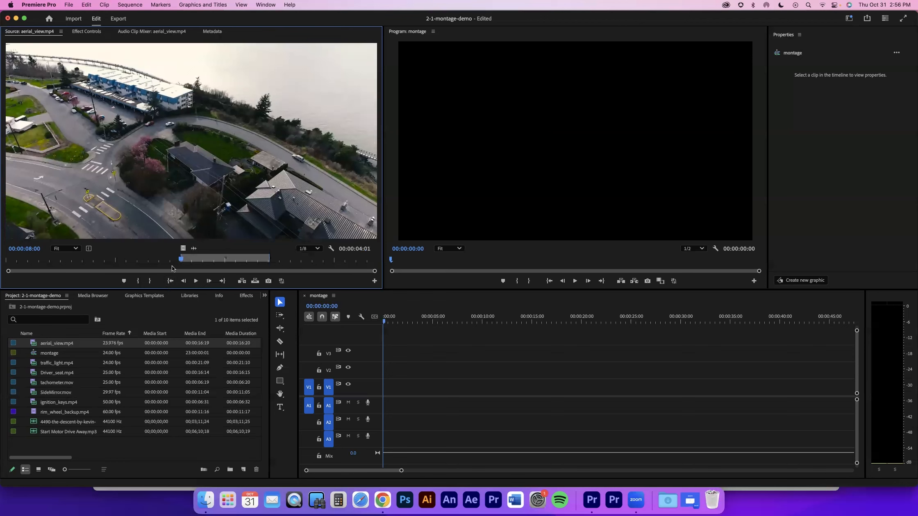
click(74, 260)
click(6, 260)
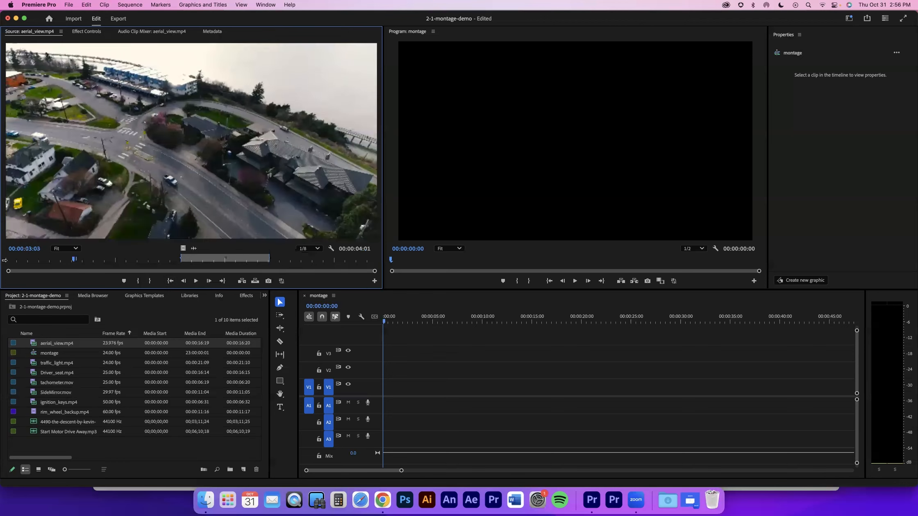
click(138, 282)
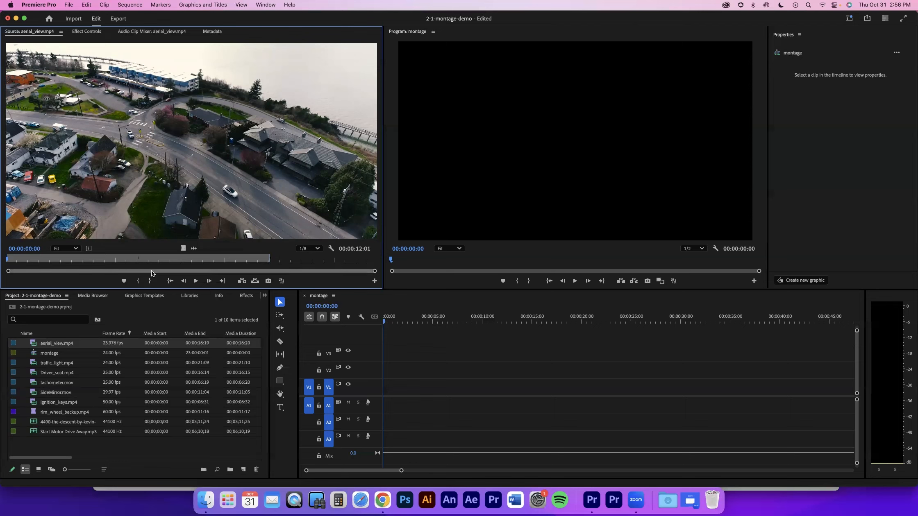
click(31, 248)
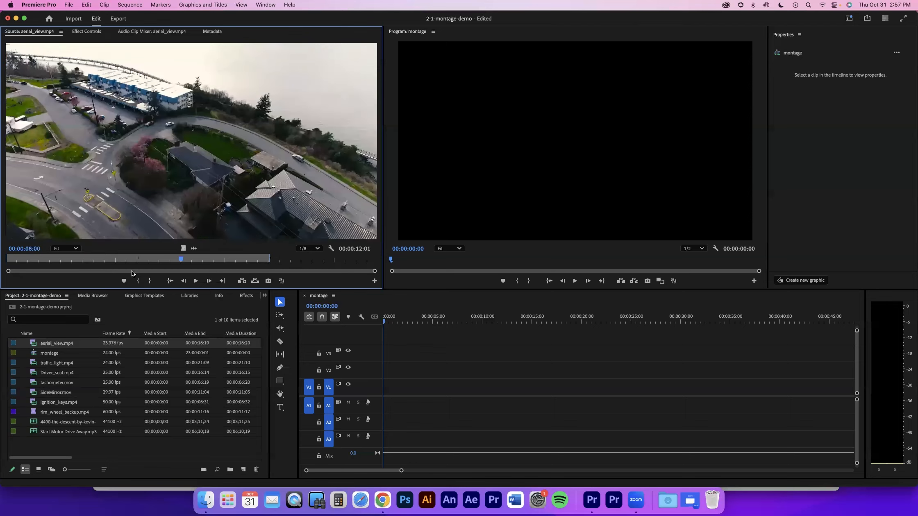
click(137, 281)
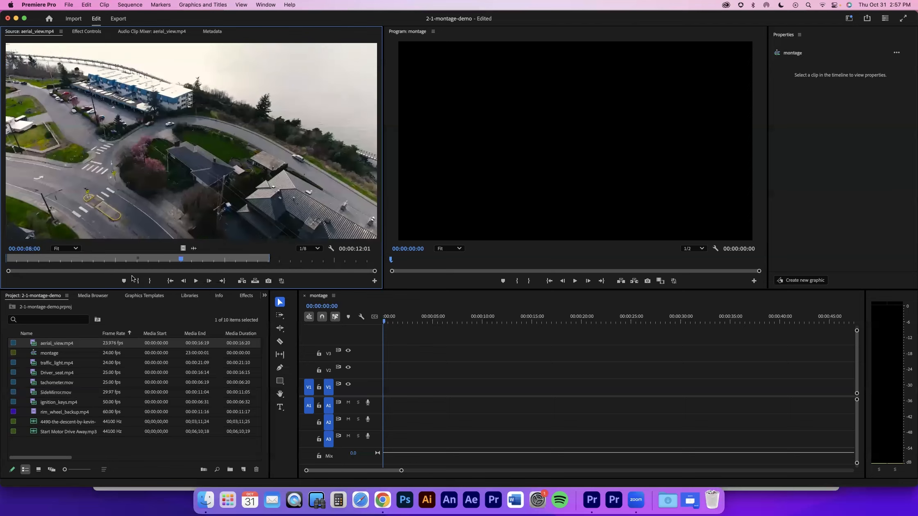
- Check the Out and In points of aerial_view.mp4, and overwrite the marked range onto V1 and A1 at the sequence start
click(222, 281)
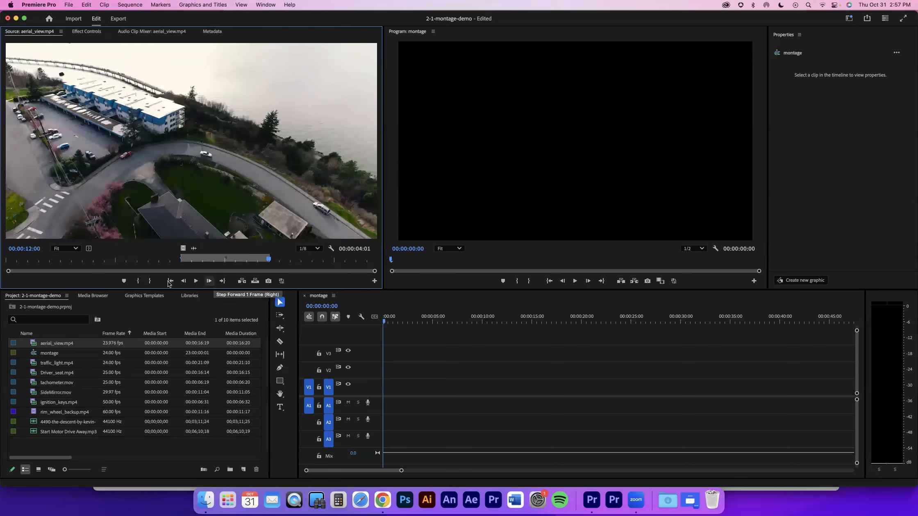
click(170, 281)
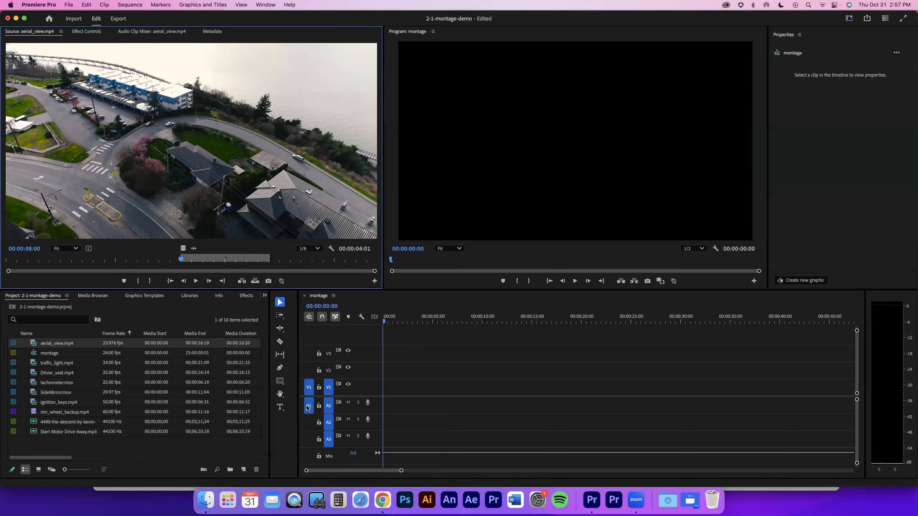
click(255, 281)
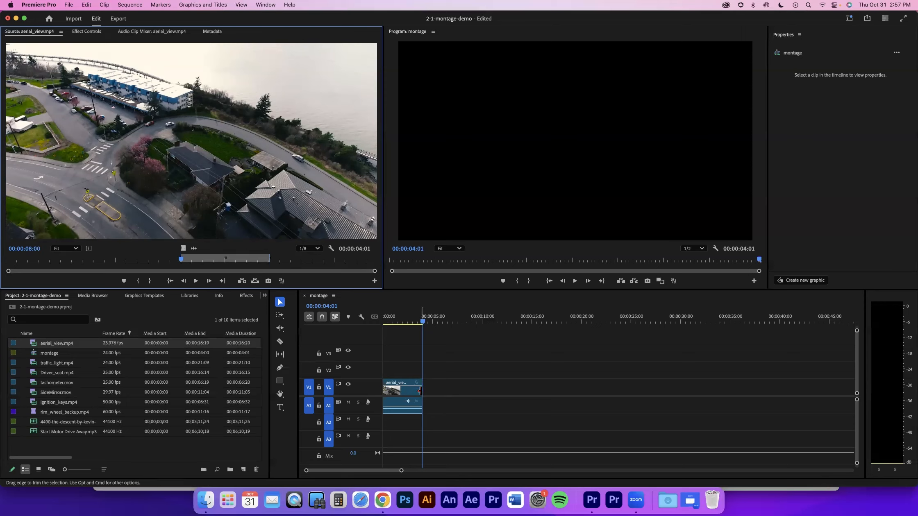
- Try extending and shifting aerial_view.mp4 on the timeline, and return it to its marked length at the sequence start
drag(419, 392, 451, 391)
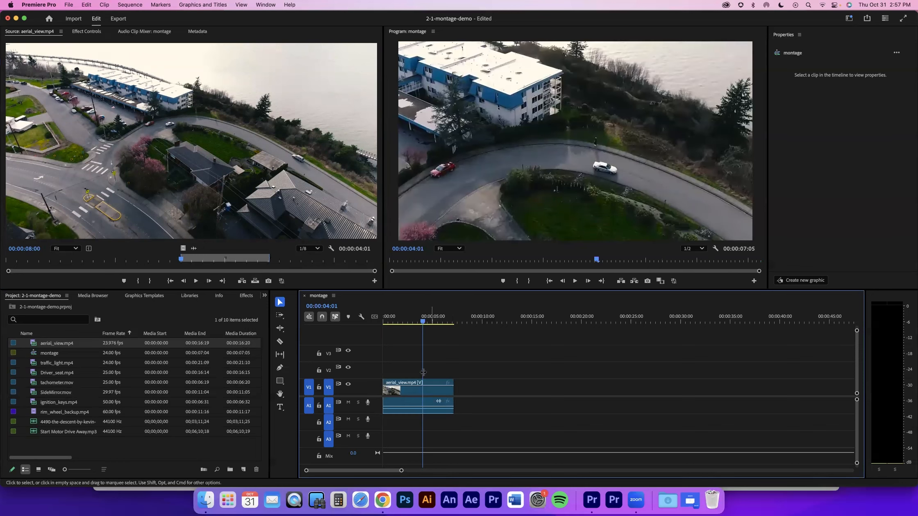
drag(433, 391, 445, 392)
mouse_move(444, 393)
mouse_down()
mouse_move(422, 391)
mouse_move(435, 391)
mouse_up()
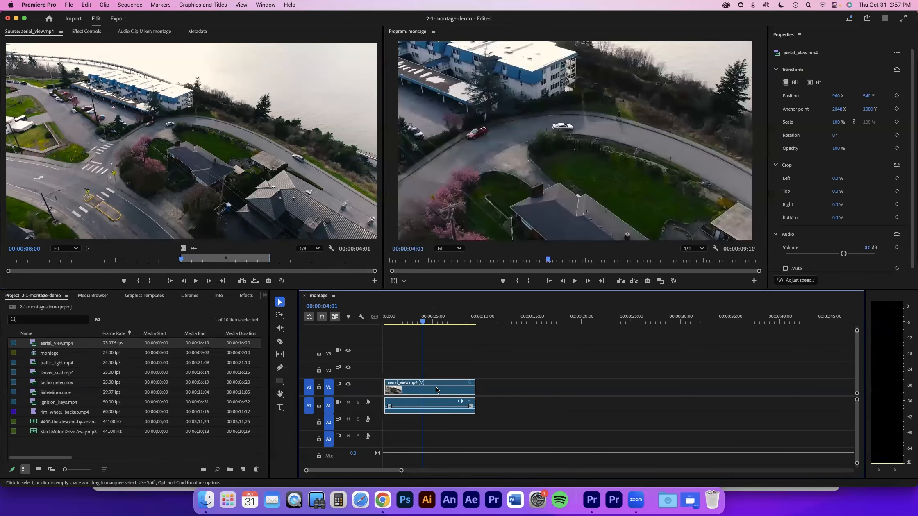
key(super+z)
key(super+z)
key(super+z)
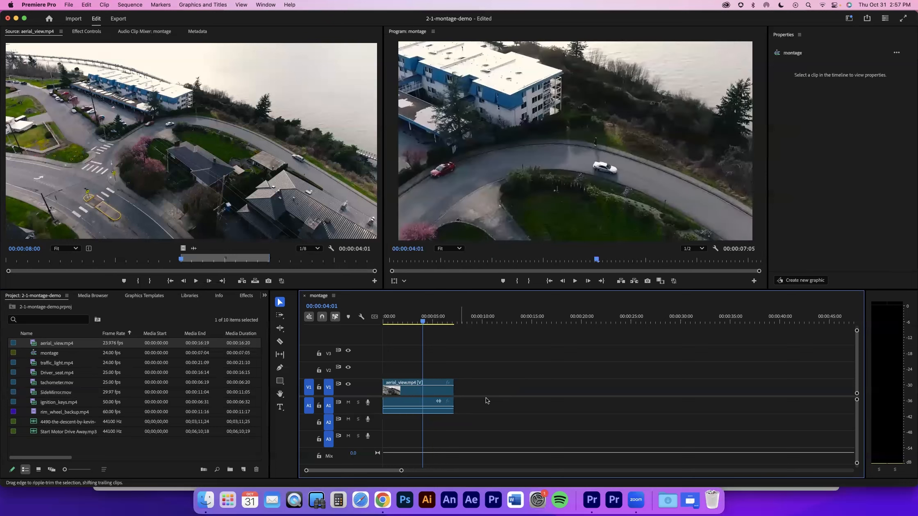
key(w)
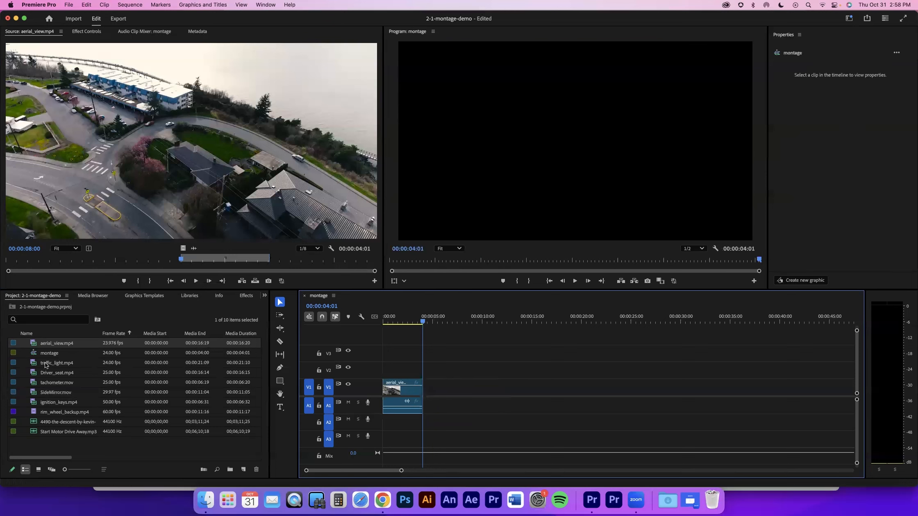
- Open traffic_light.mp4 in the source monitor and mark an In point at 00:00:10:00
click(32, 365)
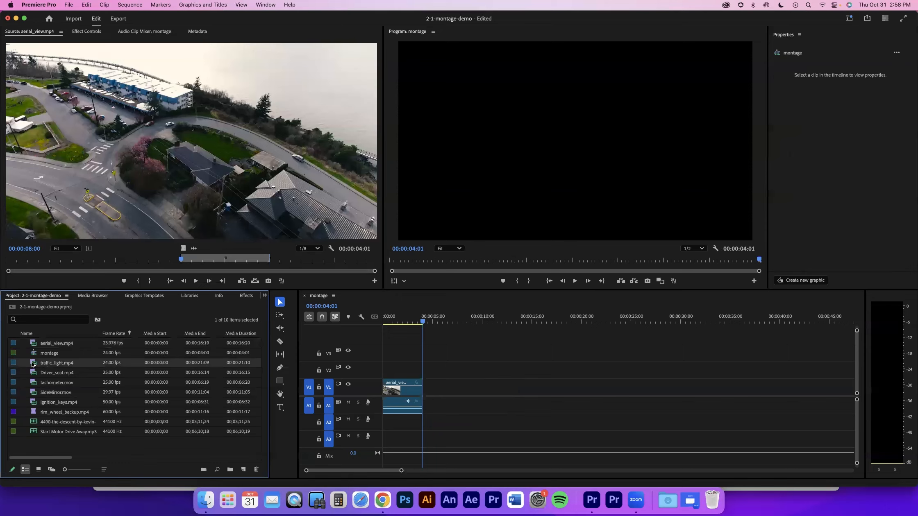
drag(33, 366, 88, 260)
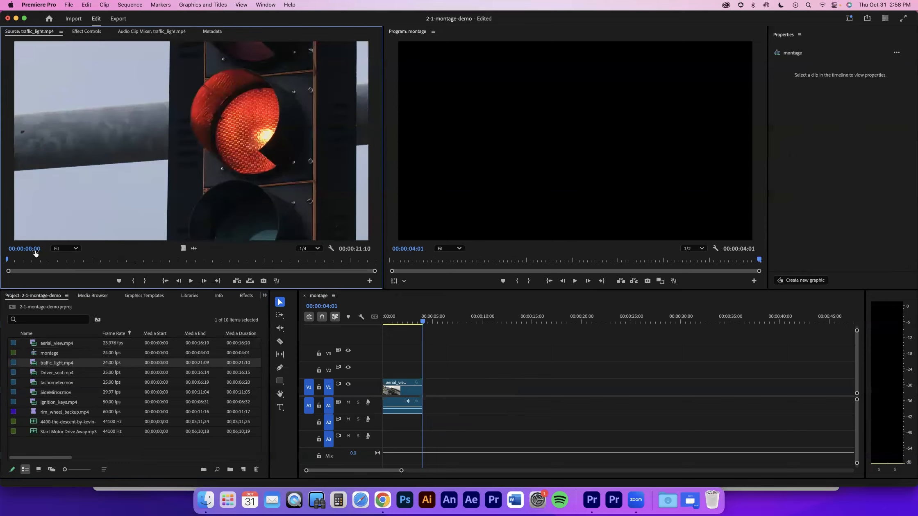
click(36, 250)
text(10:)
text(00)
key(Return)
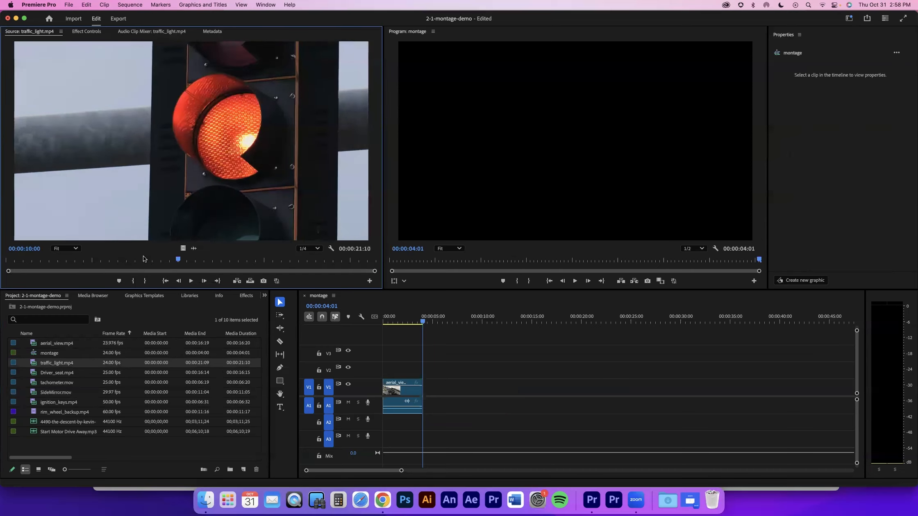
click(134, 281)
- Mark an Out point at 00:00:14:00 in traffic_light.mp4 in the source monitor
click(24, 248)
text(140)
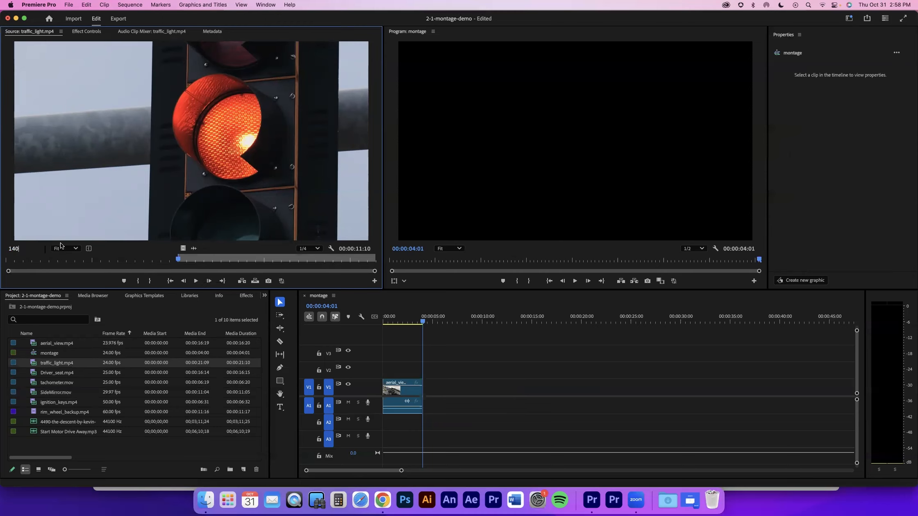
key(Return)
click(150, 281)
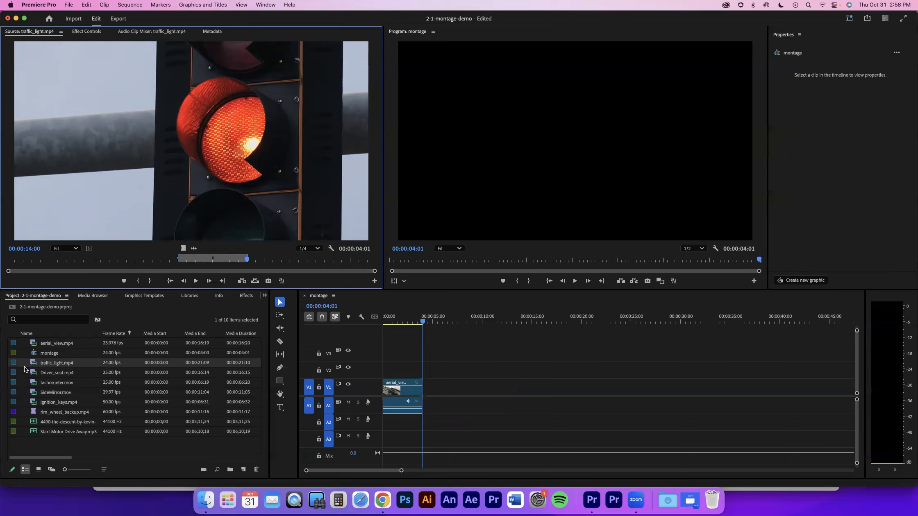
- Try adding the marked range of traffic_light.mp4 to the timeline from the source monitor and from the project bin, undoing each placement
drag(182, 247, 428, 372)
key(super+z)
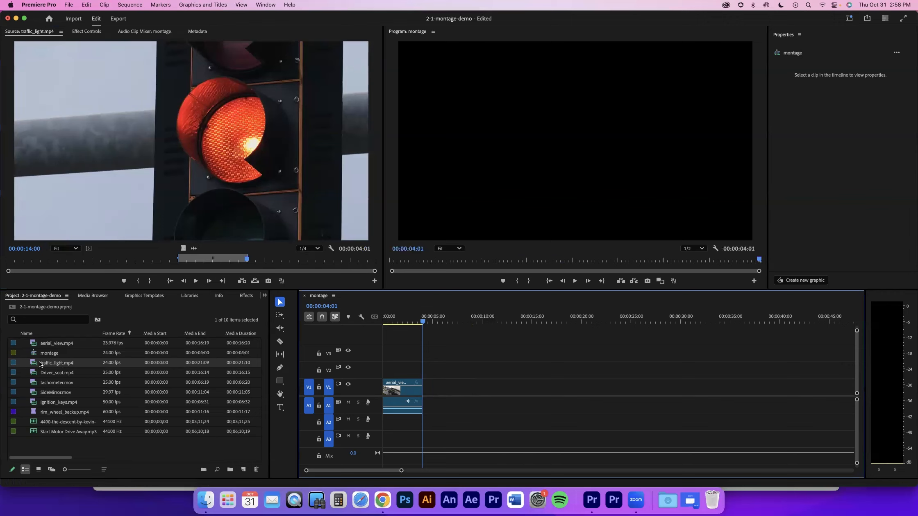
drag(62, 365, 449, 396)
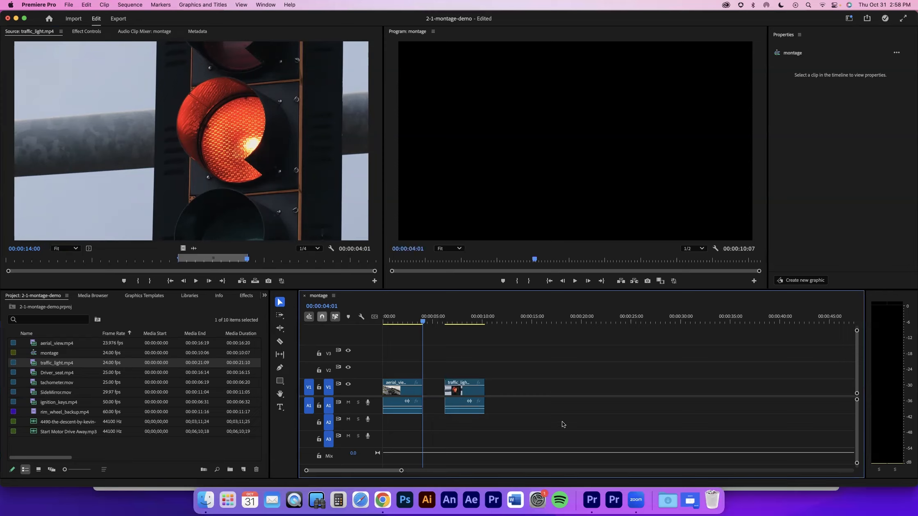
key(super+z)
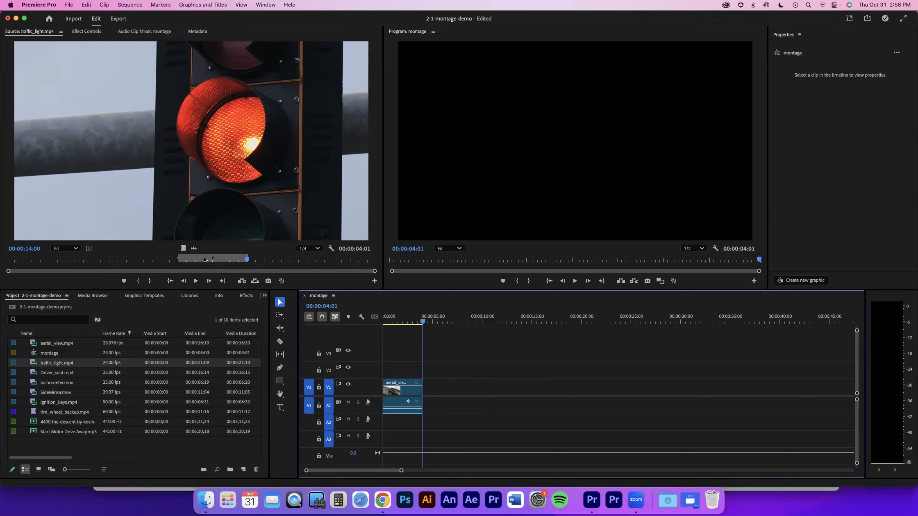
- Clear the In and Out points of traffic_light.mp4, and try placing the full clip on V1 and A1
right_click(204, 256)
click(229, 338)
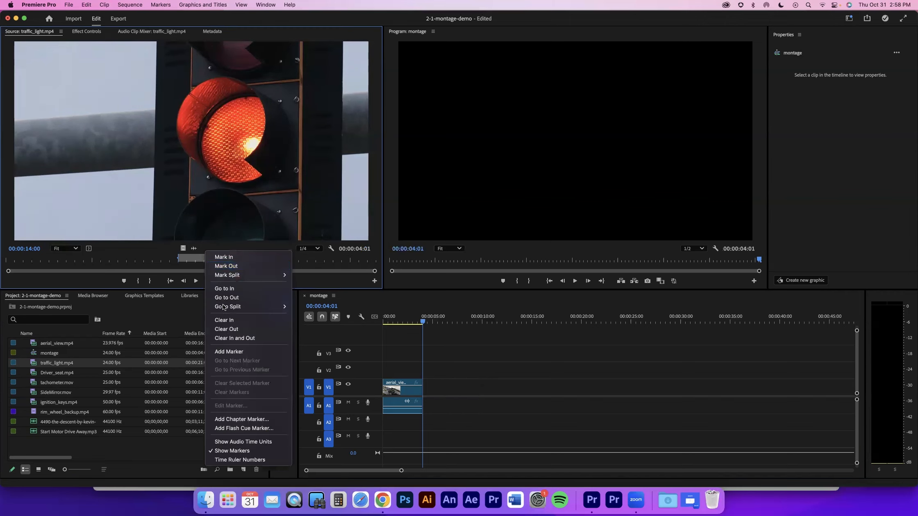
drag(35, 364, 444, 382)
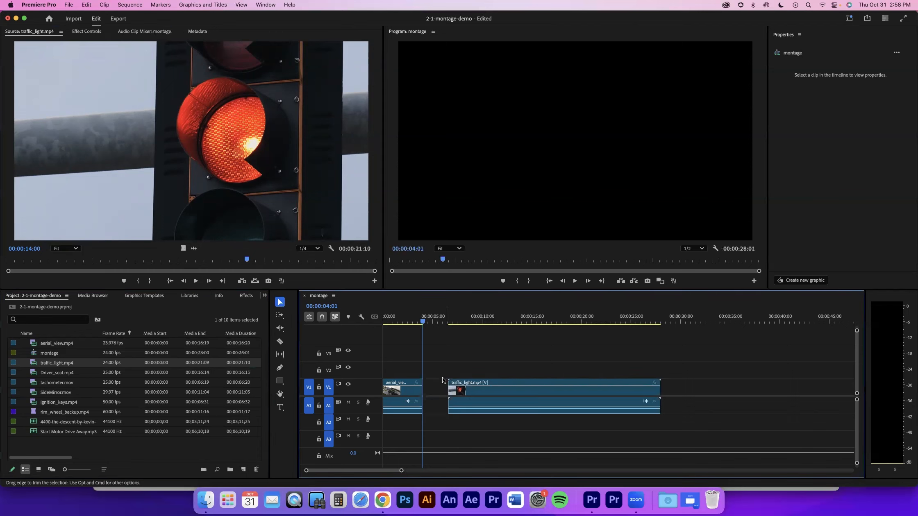
key(super+z)
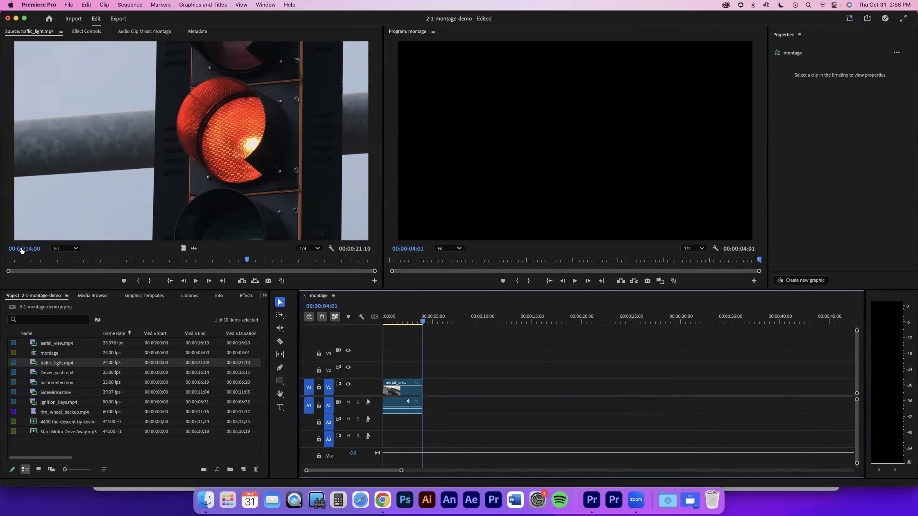
- Mark an In point at 00:00:08:00 in traffic_light.mp4 in the source monitor
drag(23, 250, 48, 248)
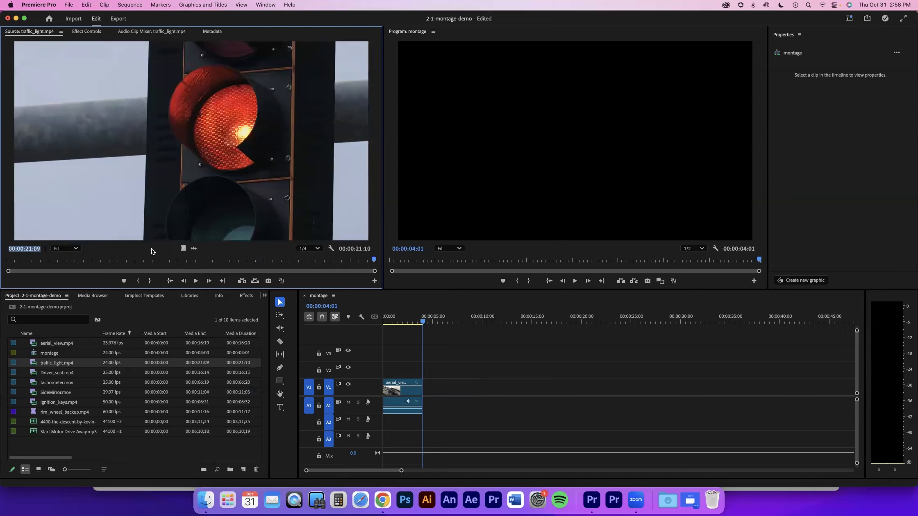
text(800)
key(Return)
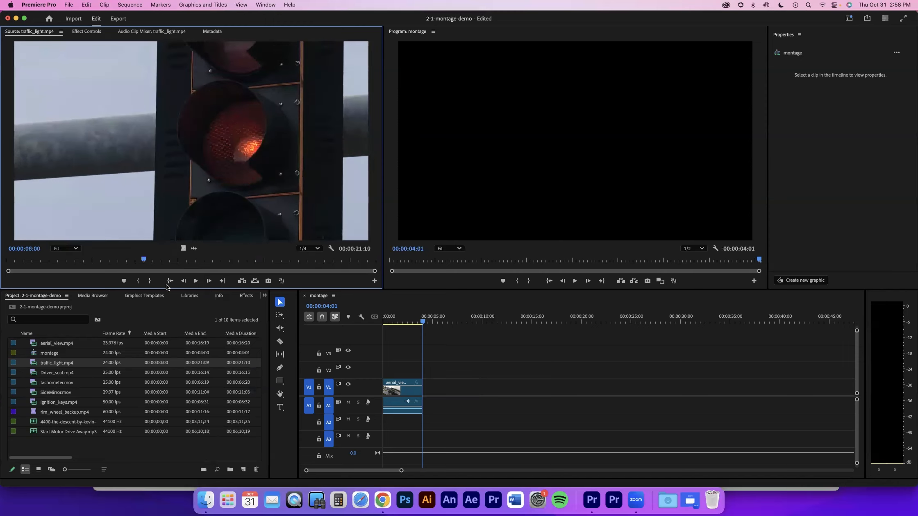
key(i)
- Mark an Out point at 00:00:12:00 in traffic_light.mp4 in the source monitor
click(25, 246)
text(12:)
text(00)
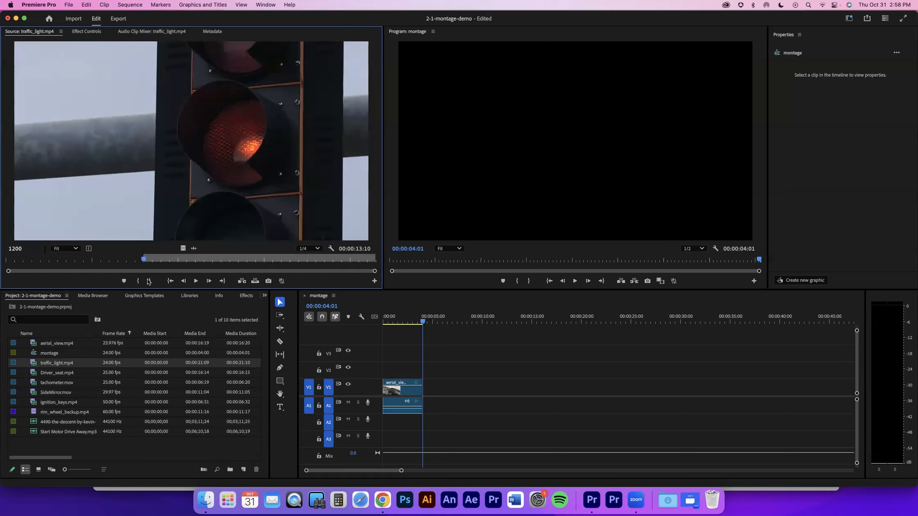
key(Return)
key(o)
- Place the marked range of traffic_light.mp4 on V1 and A1 directly after aerial_view.mp4, and check frames on both sides of the cut
drag(36, 365, 421, 323)
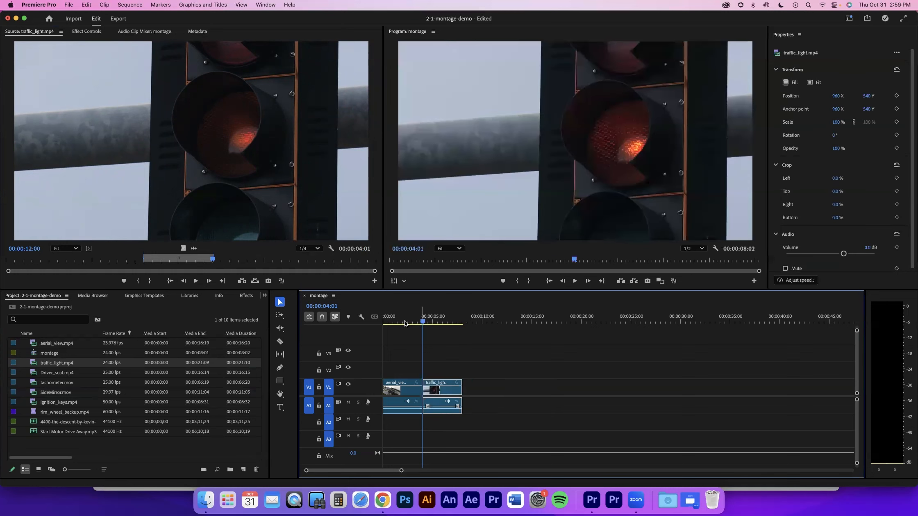
click(406, 323)
click(426, 323)
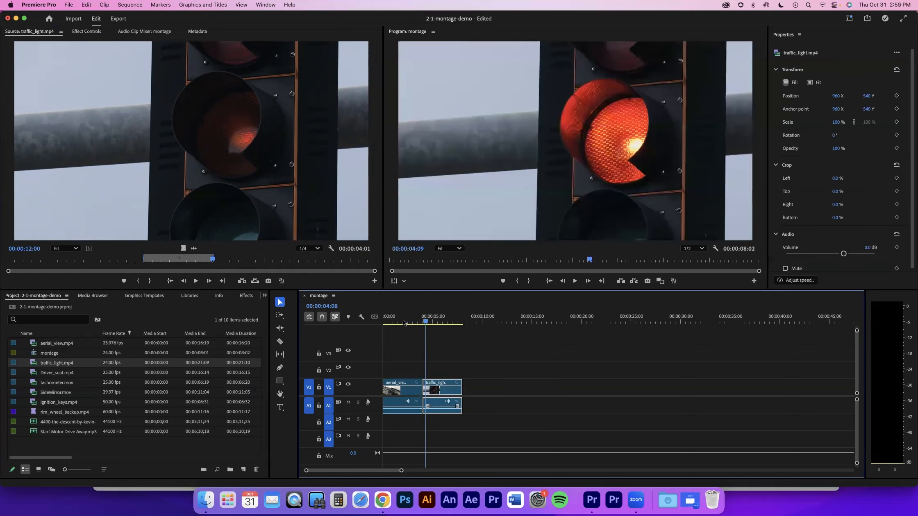
click(404, 323)
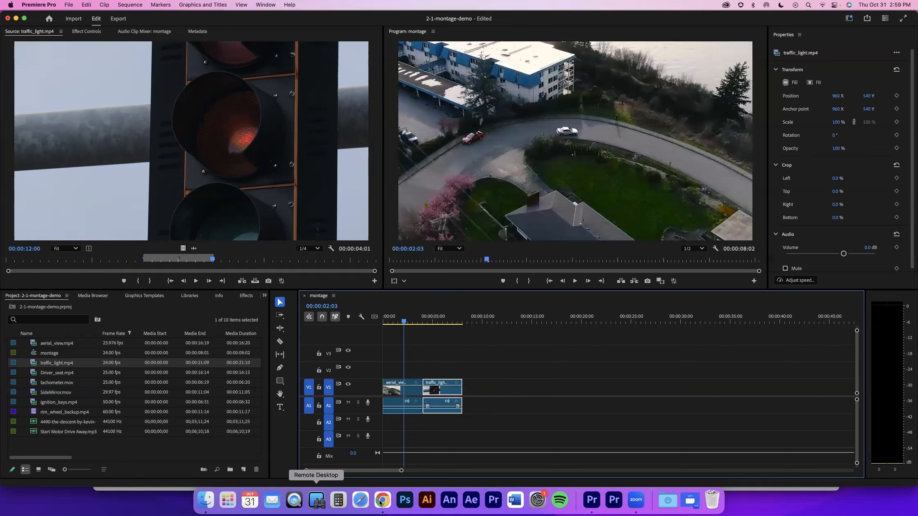
- Switch to Chrome and find the final 2.1 Montage reference video on the Unit 2, Lesson 1 page
key(super+Tab)
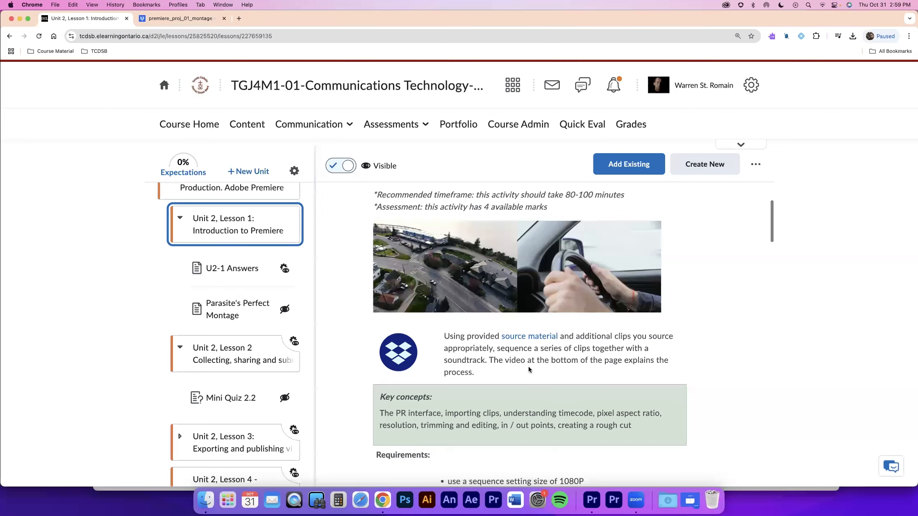
scroll(529, 366, down, 5)
scroll(528, 371, down, 5)
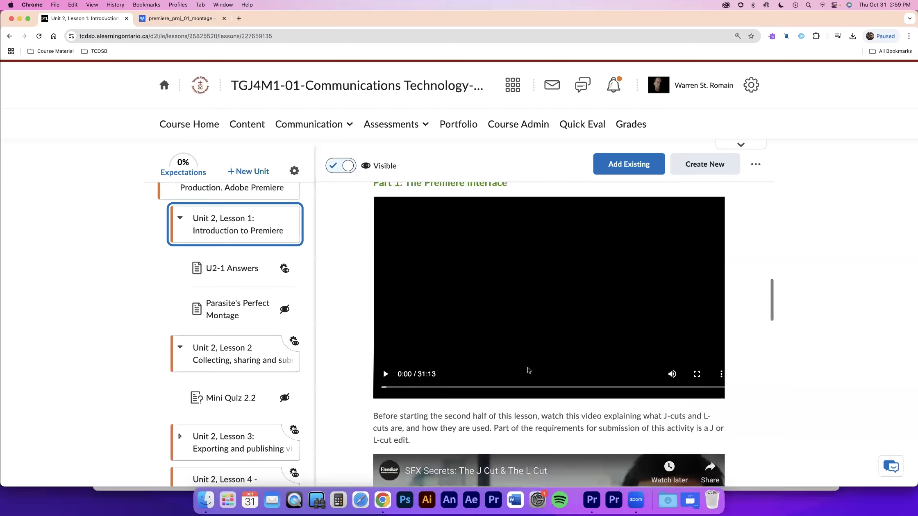
scroll(528, 370, down, 5)
scroll(528, 370, down, 8)
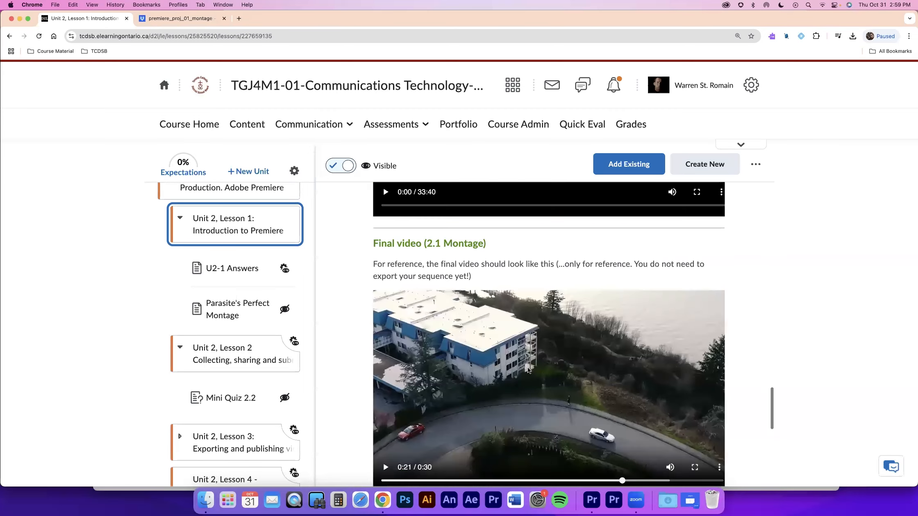
scroll(530, 368, down, 3)
scroll(551, 293, up, 1)
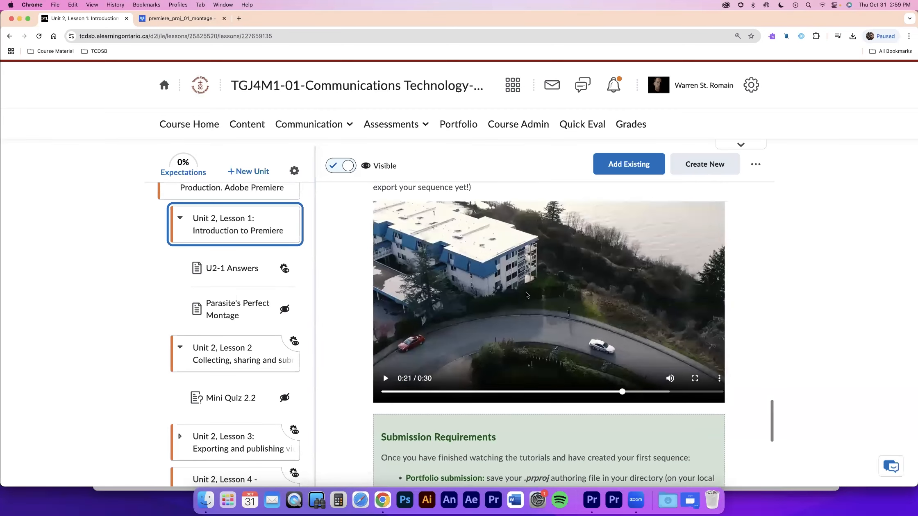